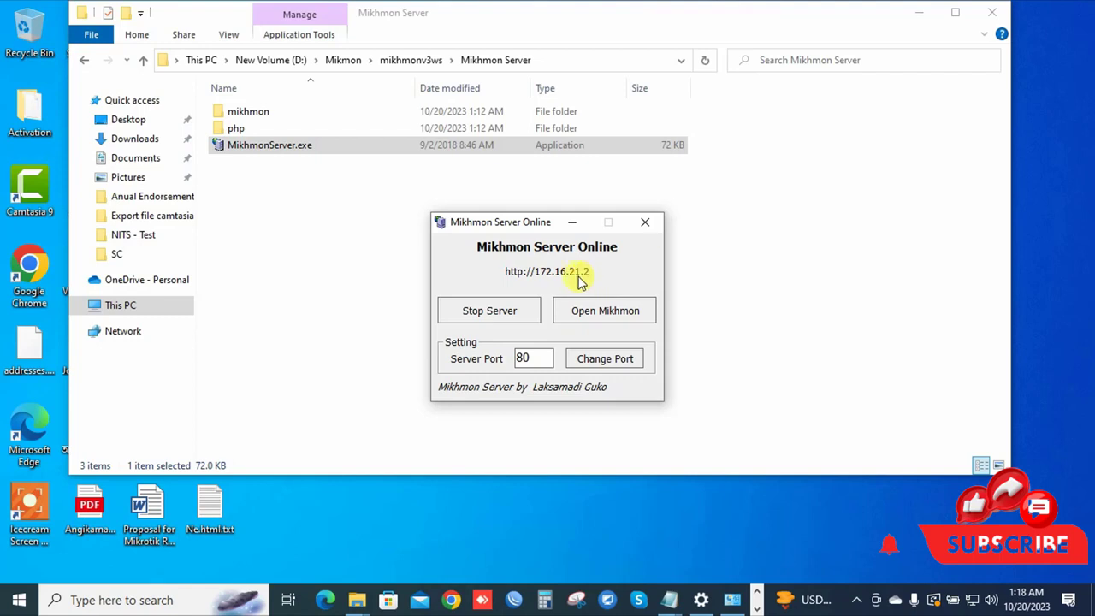
# Restart the Mikhmon server on port 80 and open the Mikhmon login page in the browser.
pyautogui.click(464, 313)
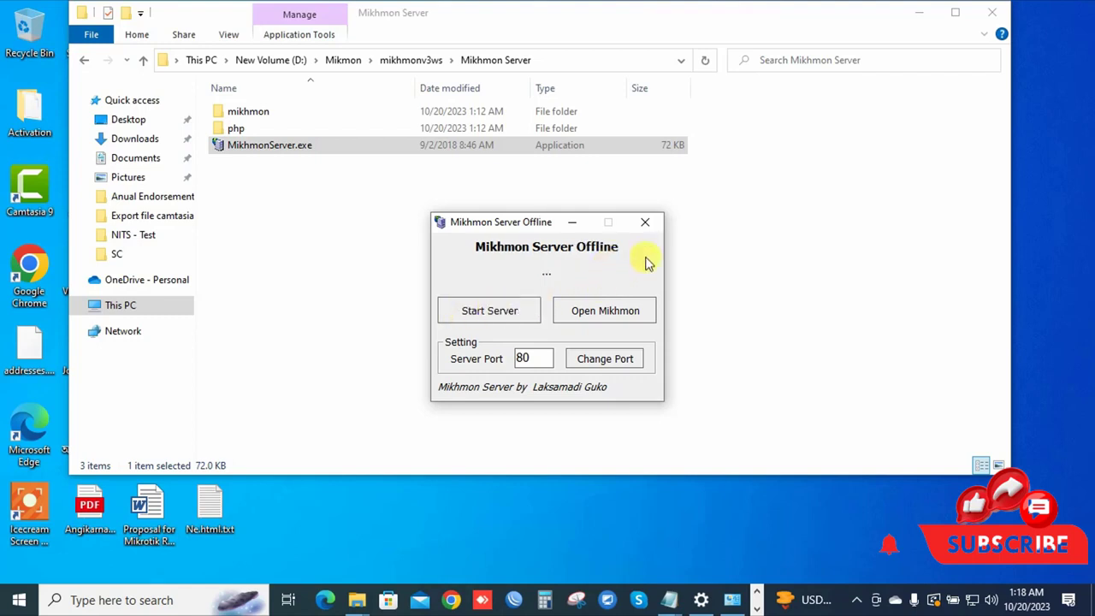
pyautogui.click(489, 313)
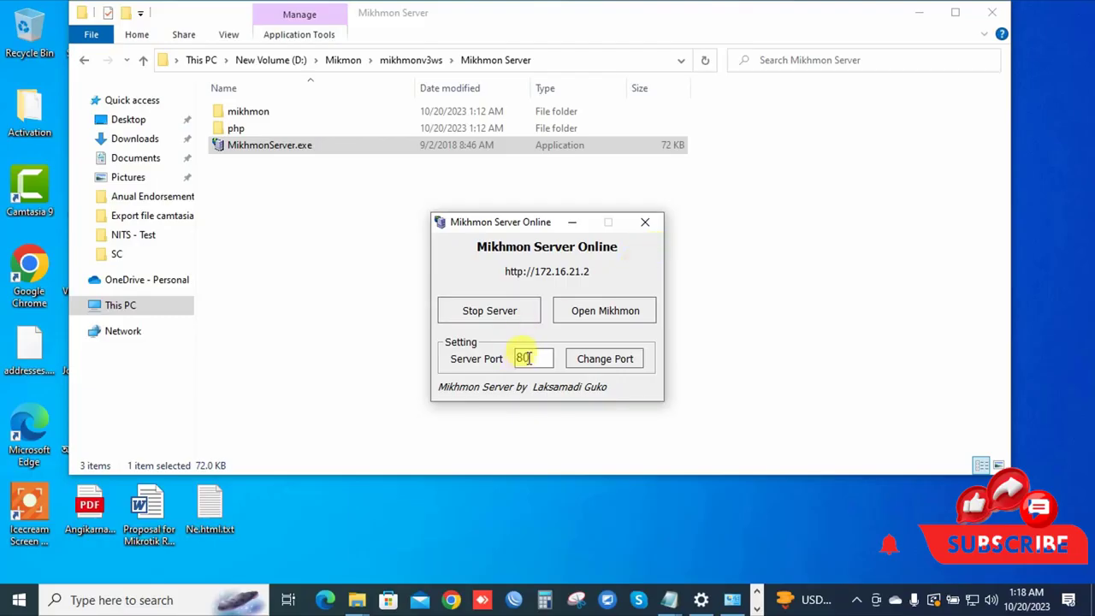
pyautogui.moveTo(535, 358); pyautogui.dragTo(498, 361)
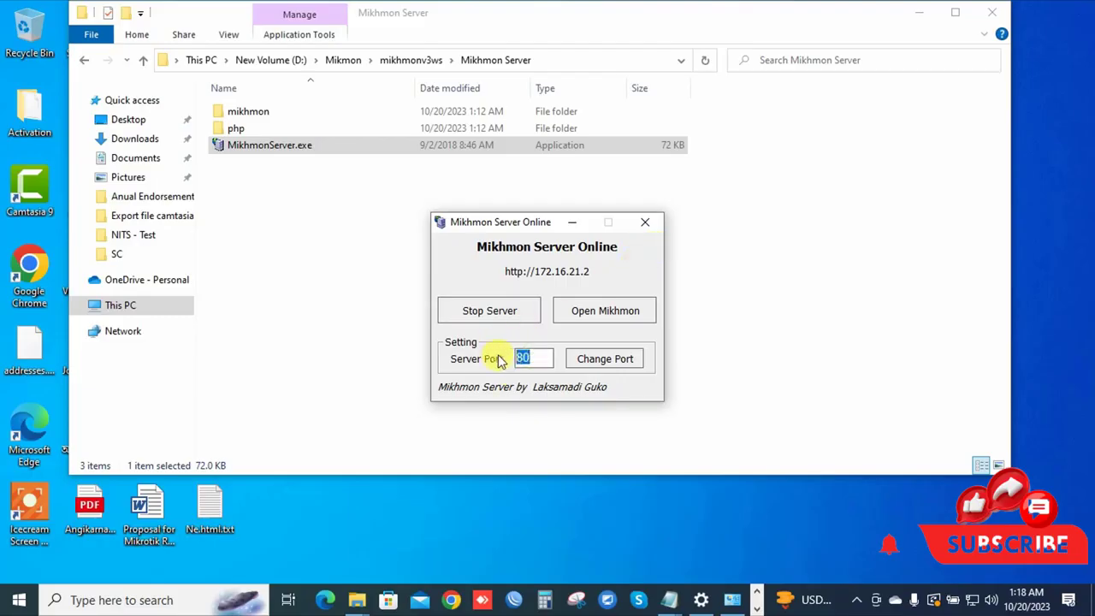
pyautogui.click(536, 360)
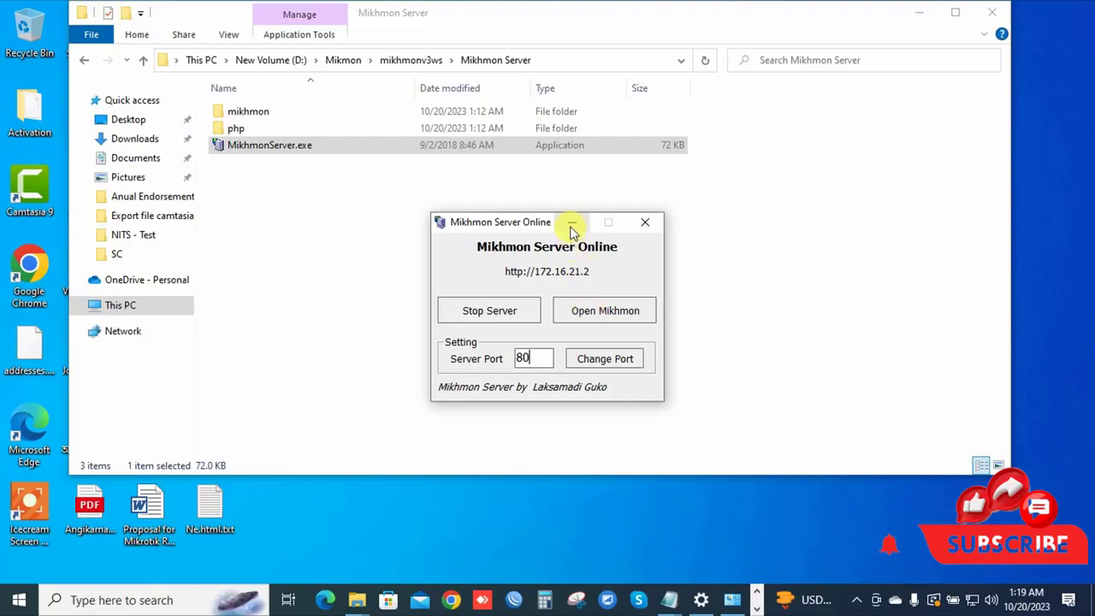
pyautogui.click(596, 313)
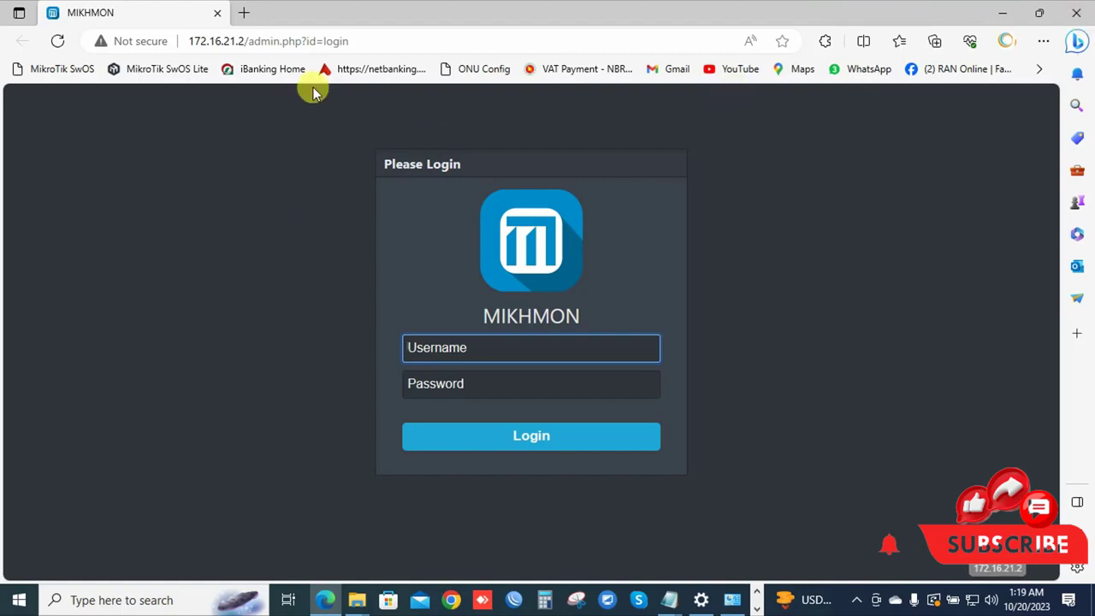
# Load 172.16.21.2 in a new Edge tab and close the duplicate MIKHMON tab.
pyautogui.click(192, 41)
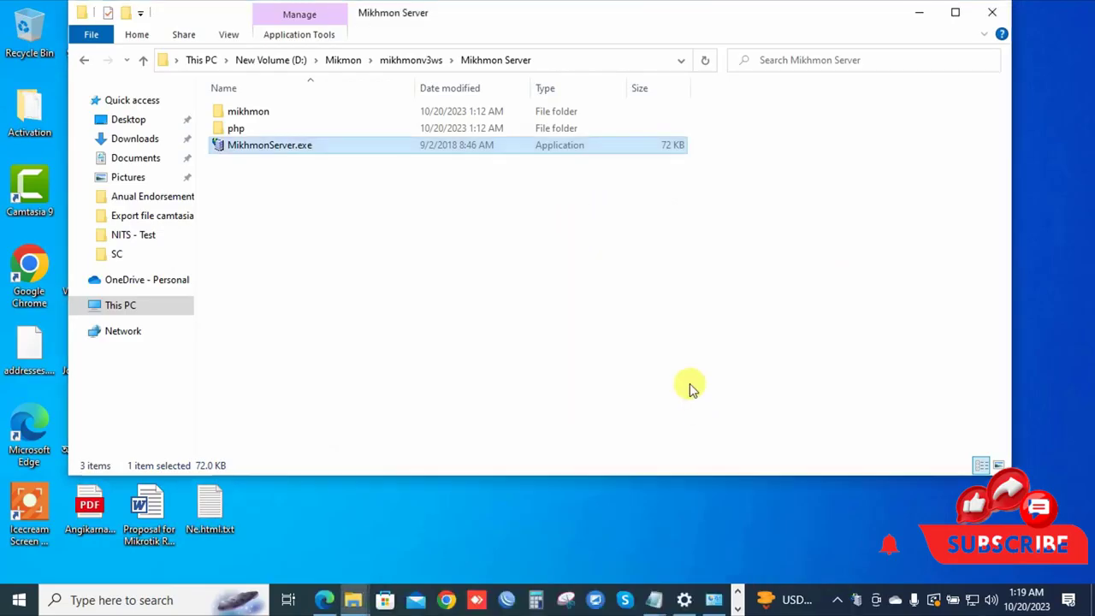
pyautogui.click(921, 11)
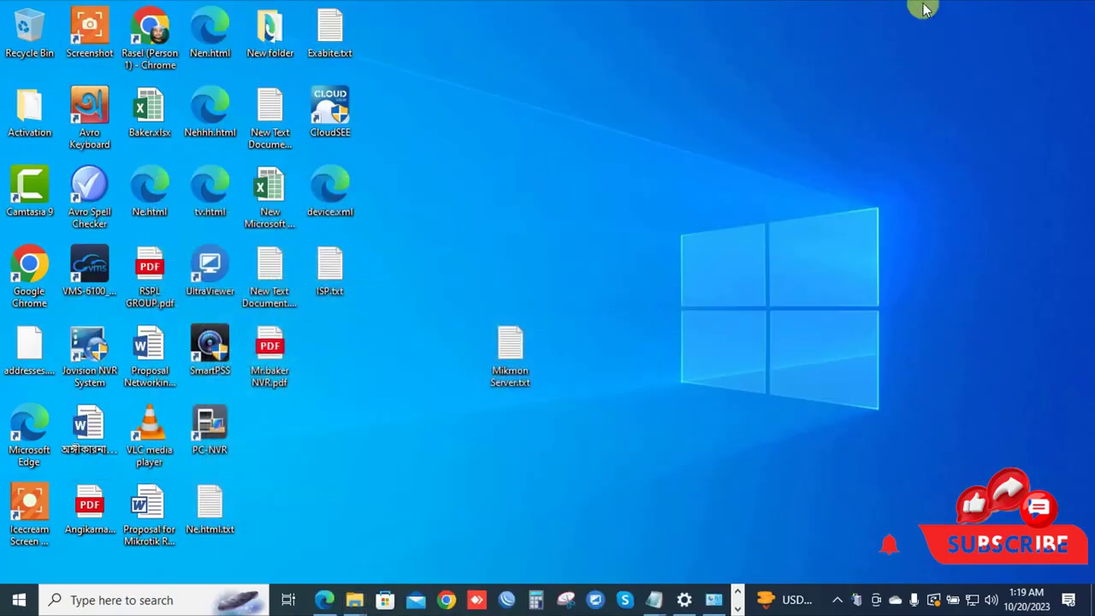
pyautogui.click(330, 600)
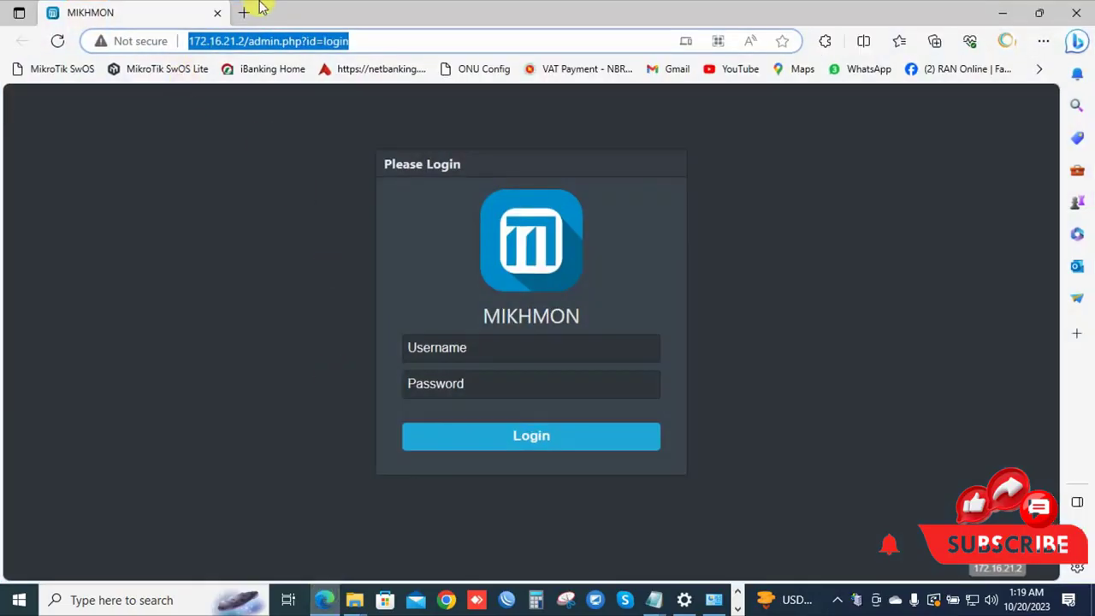
pyautogui.click(244, 12)
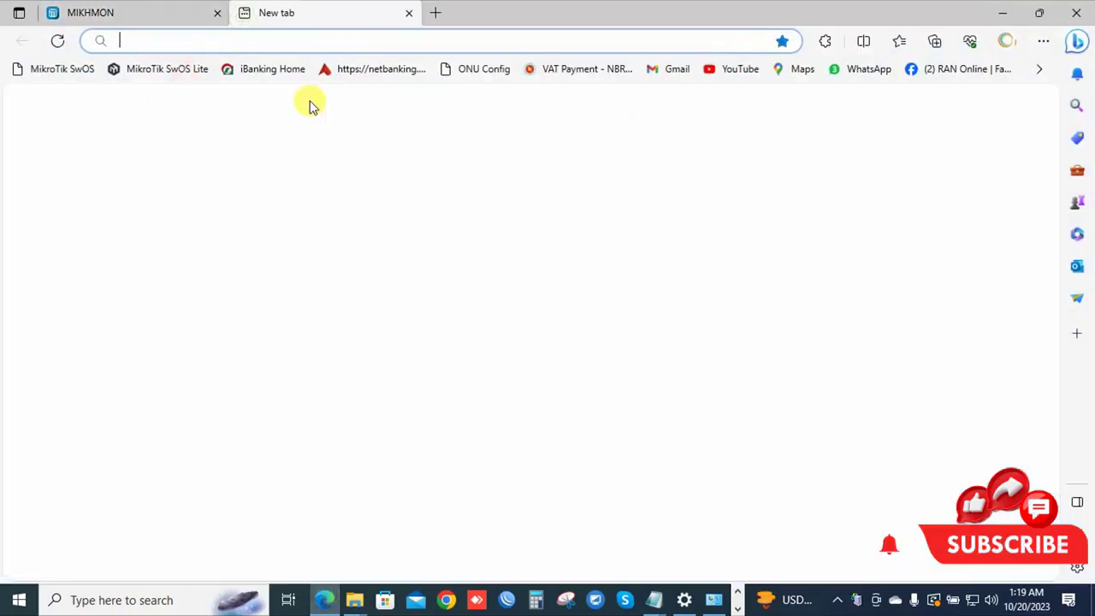
pyautogui.write('172.')
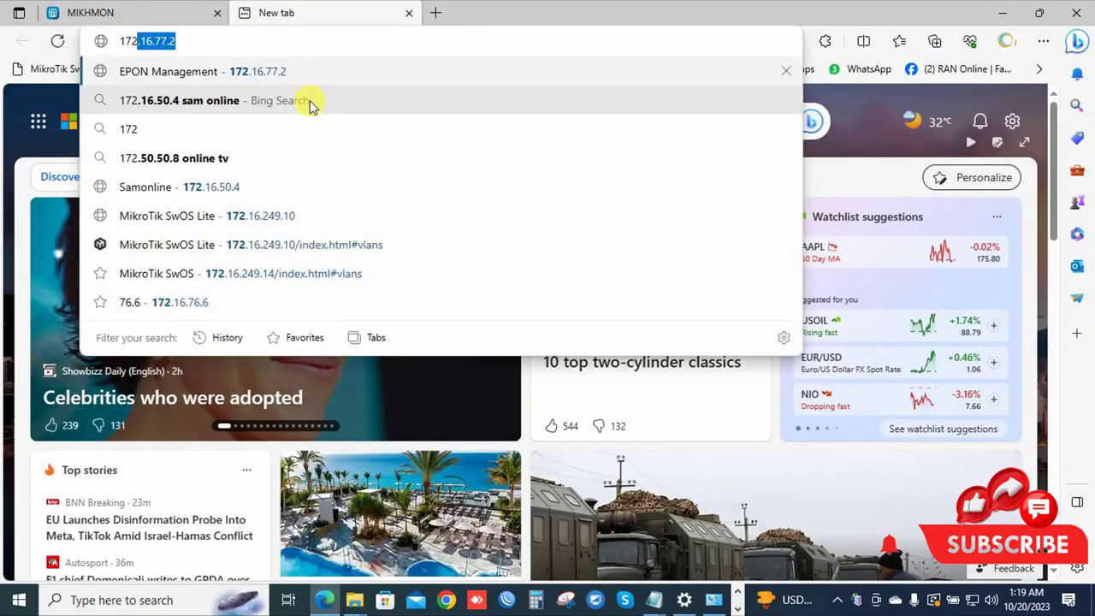
pyautogui.press('Right')
pyautogui.press('BackSpace')
pyautogui.press('BackSpace')
pyautogui.press('BackSpace')
pyautogui.press('BackSpace')
pyautogui.write('2')
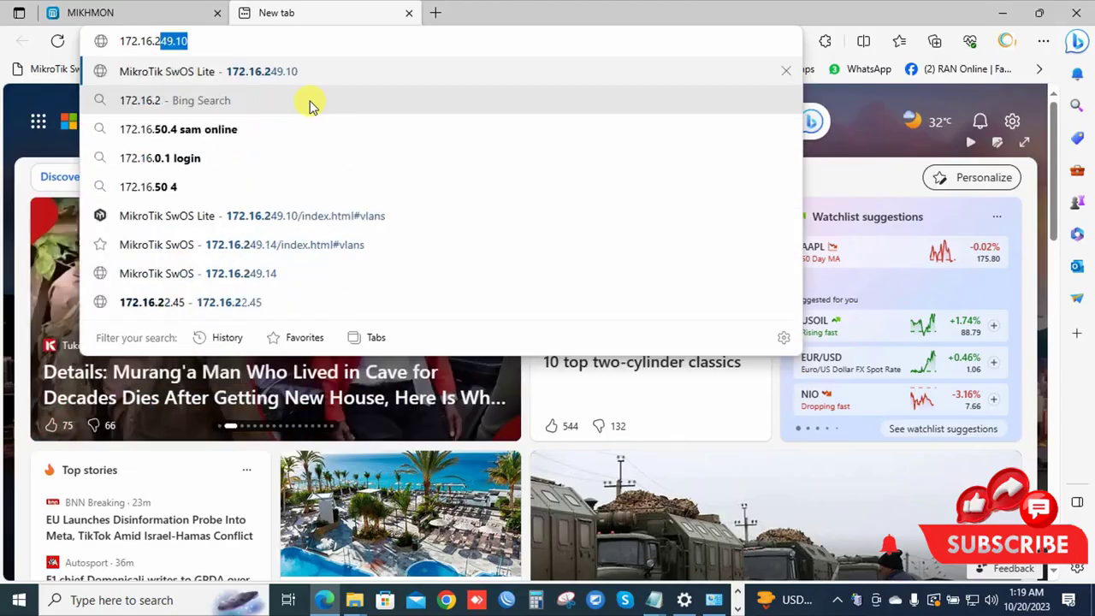
pyautogui.write('1.2')
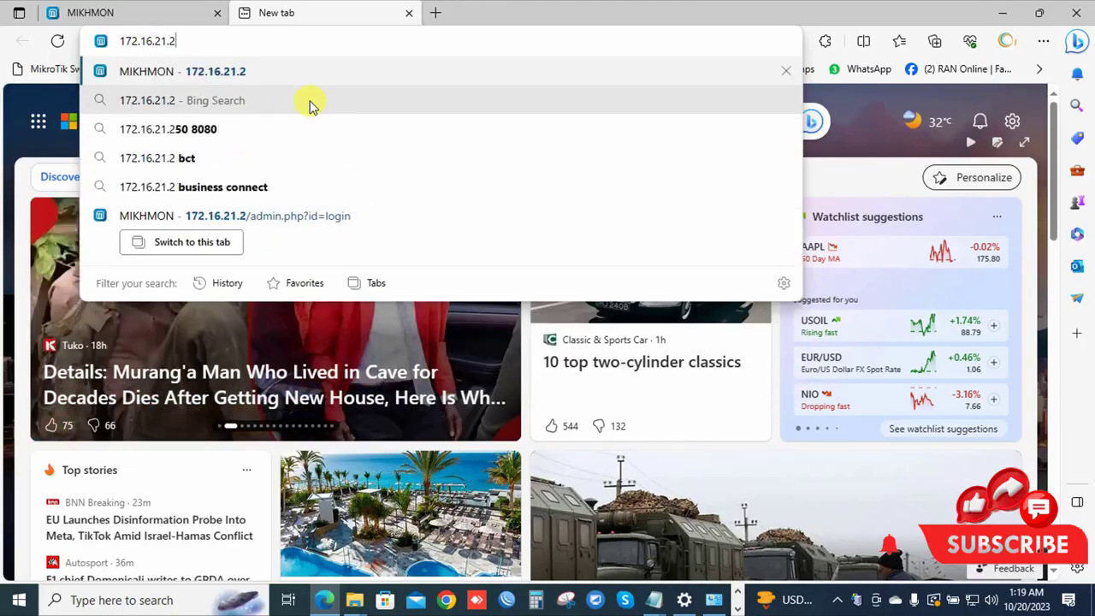
pyautogui.press('Return')
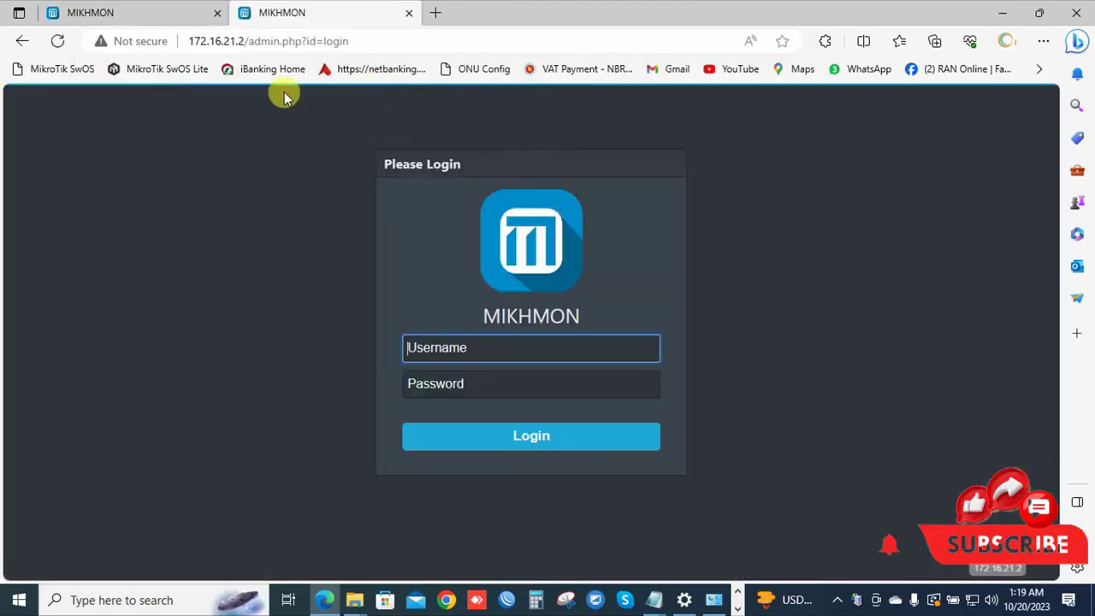
pyautogui.click(218, 13)
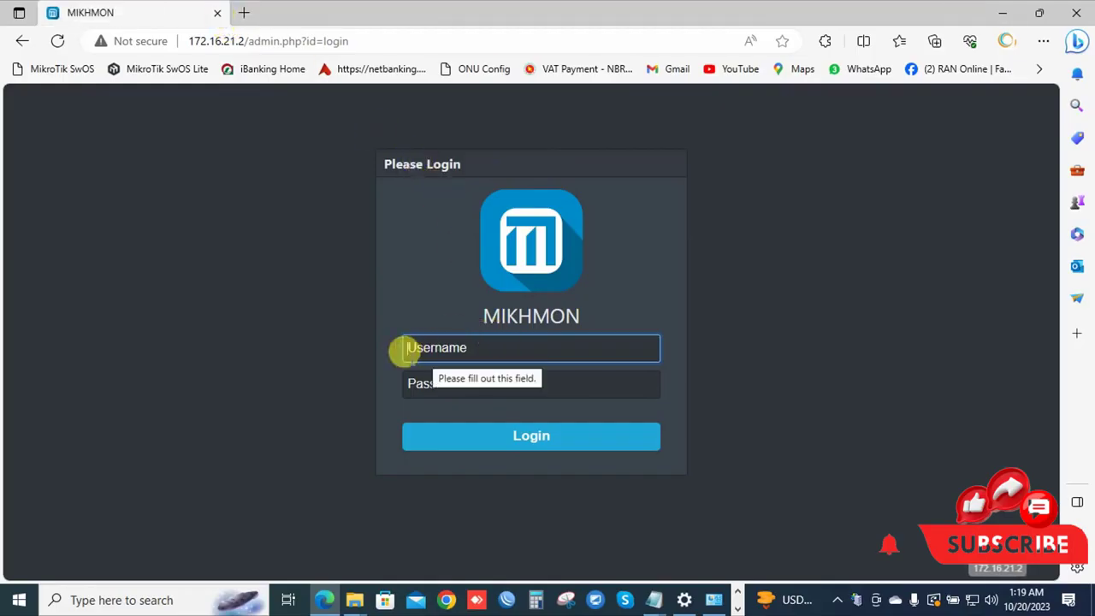
# Bring up Mikhmon Server from the system tray, then minimize it so it keeps running.
pyautogui.rightClick(853, 602)
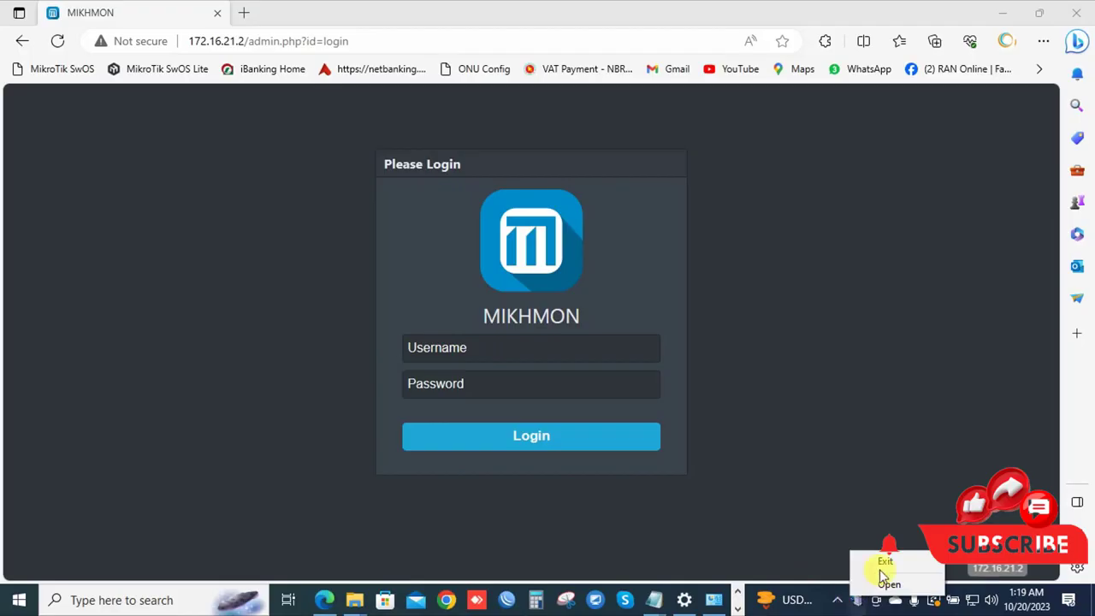
pyautogui.click(887, 584)
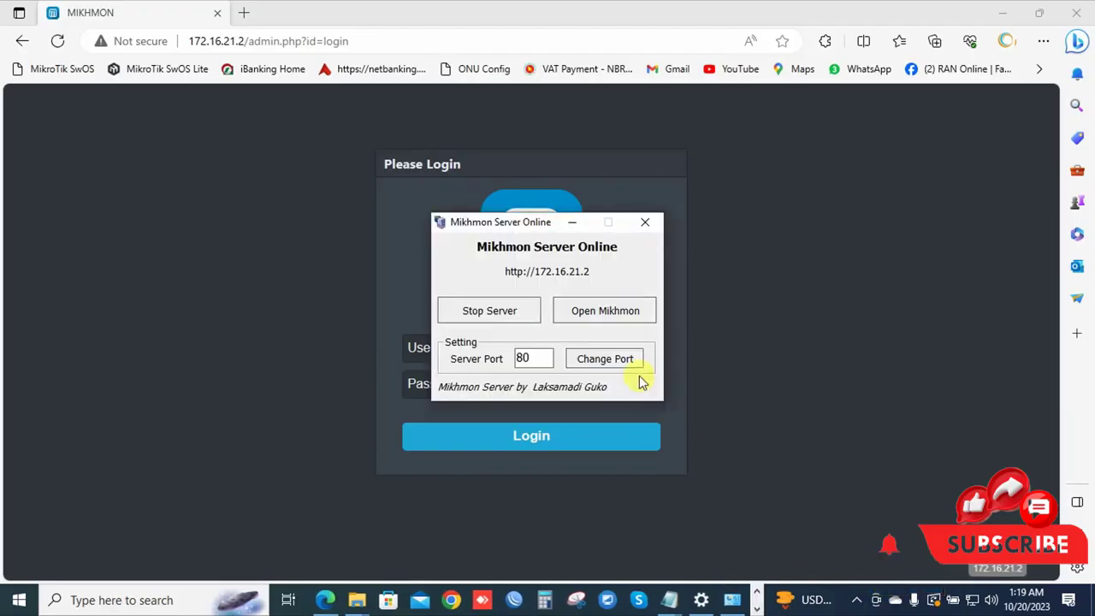
pyautogui.click(573, 222)
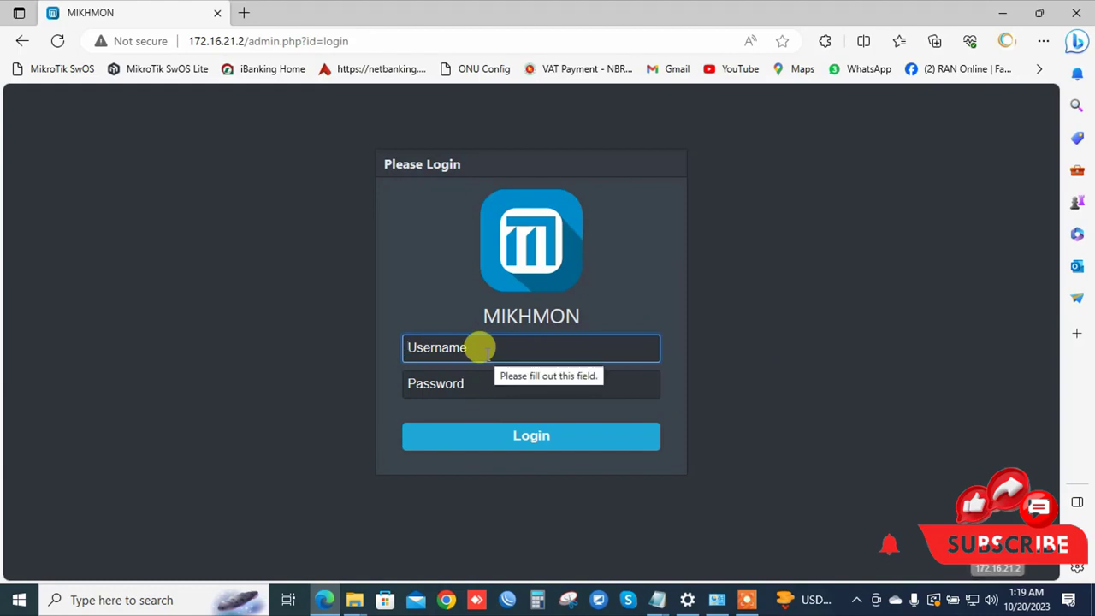
# Log in with the admin username and password and dismiss Edge's save-password prompt.
pyautogui.write('mikhmon')
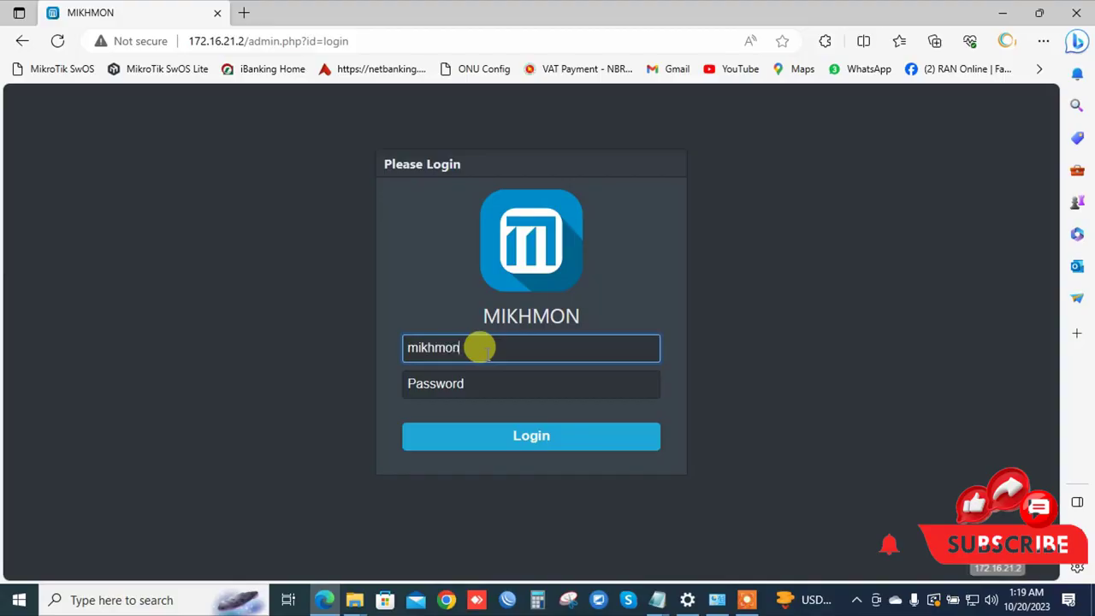
pyautogui.press('Return')
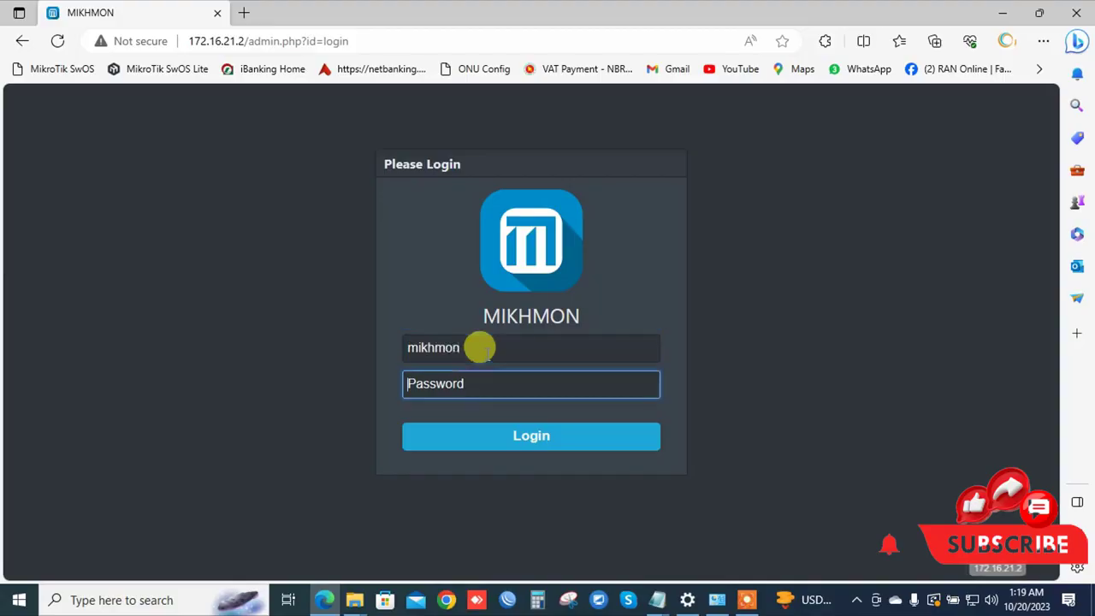
pyautogui.write('12')
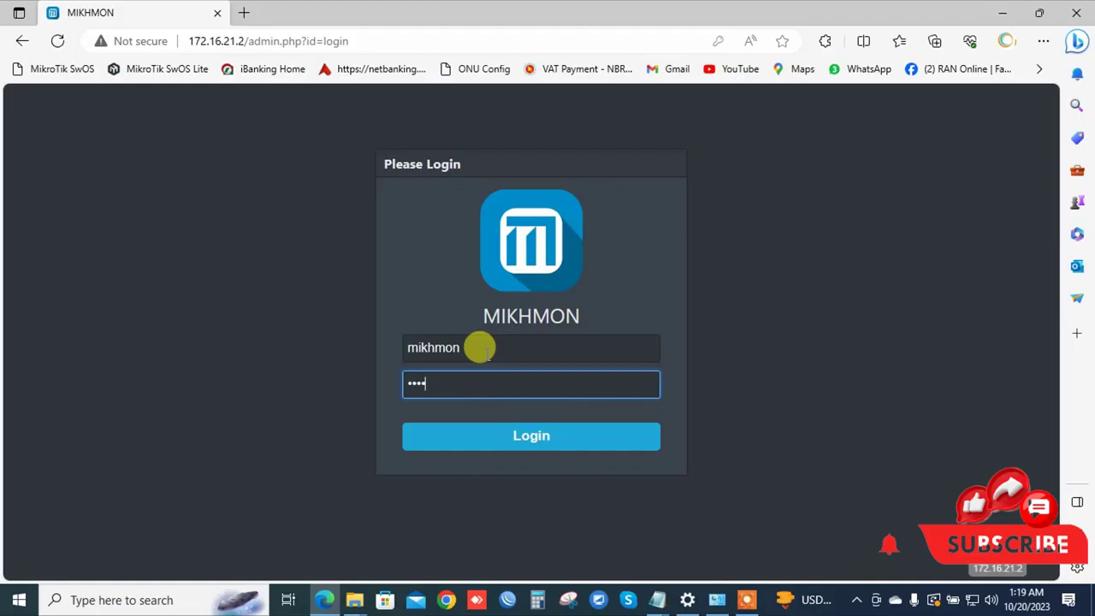
pyautogui.press('Return')
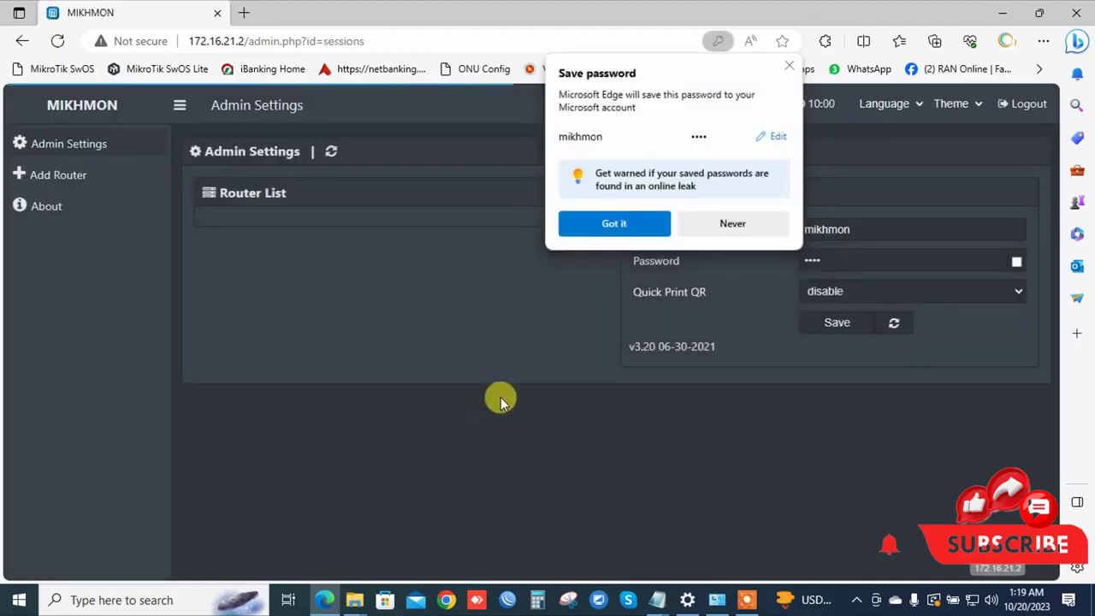
pyautogui.click(631, 224)
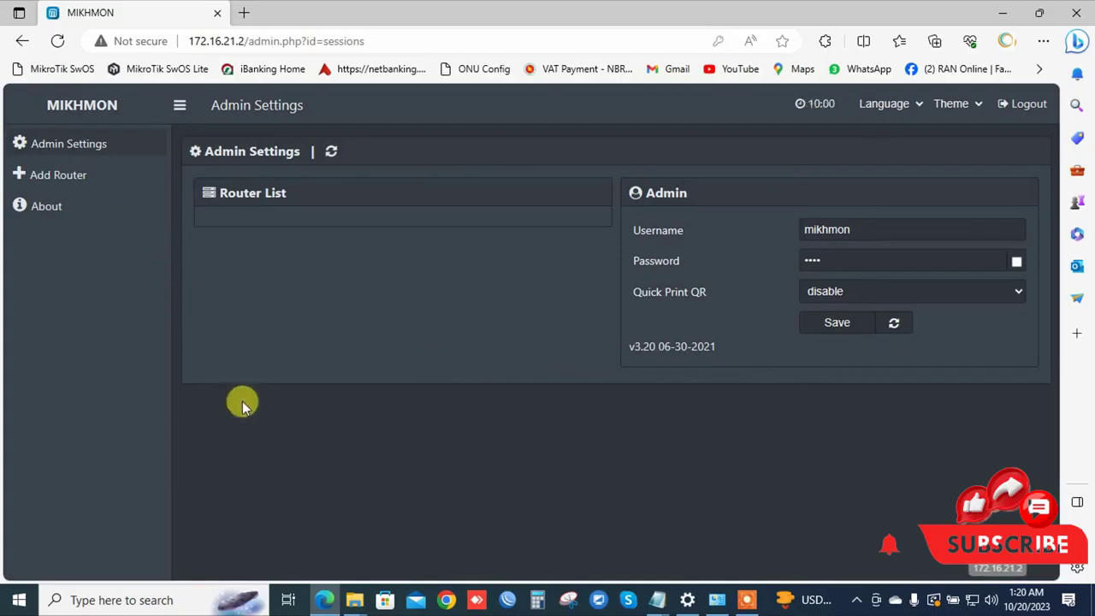
# Add a new router session named NiTS.
pyautogui.click(53, 178)
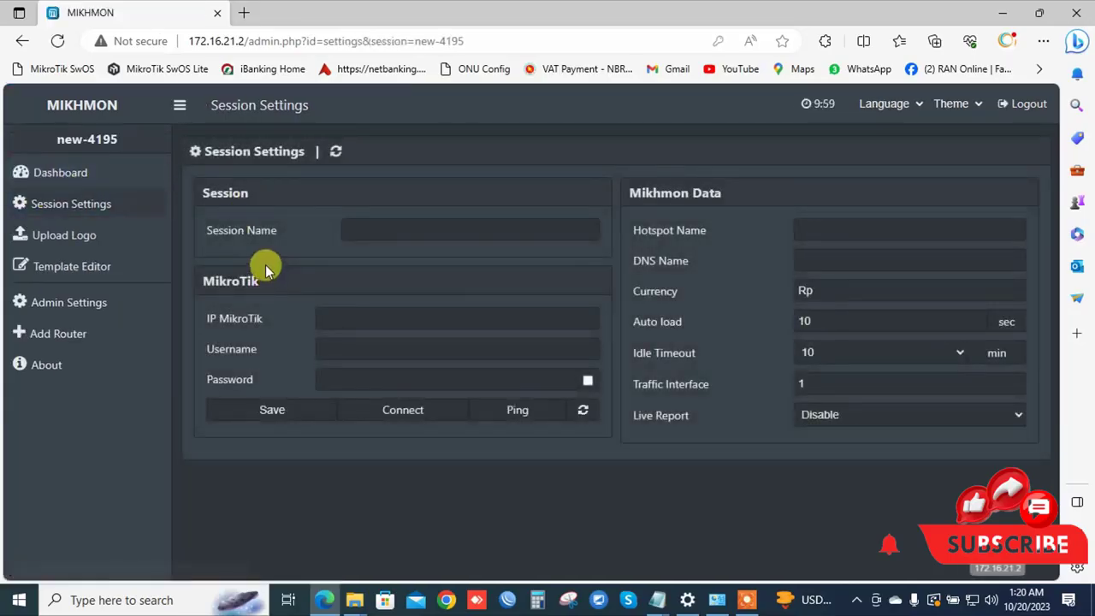
pyautogui.click(351, 229)
pyautogui.write('NiTS')
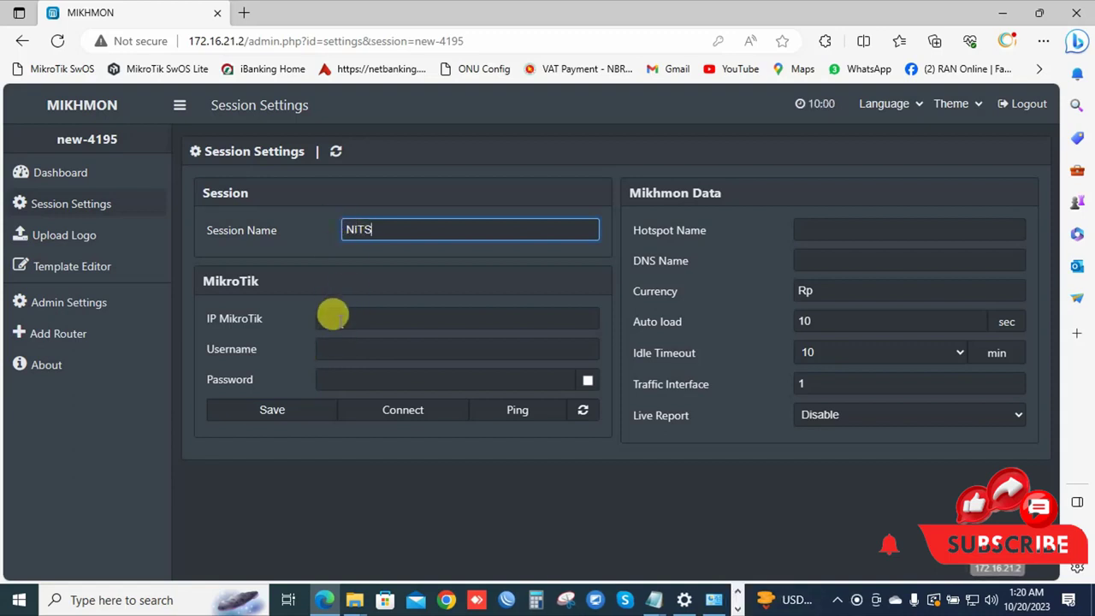
# Enter 172.16.21.1 as the MikroTik IP by pasting the copied server address and editing it.
pyautogui.click(332, 317)
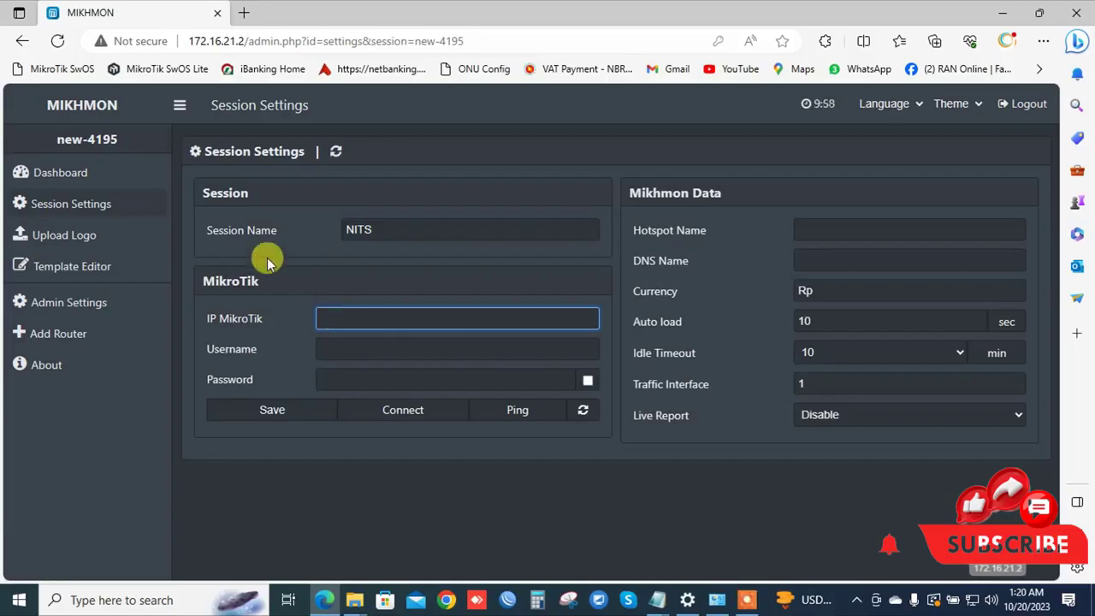
pyautogui.click(244, 41)
pyautogui.moveTo(244, 41); pyautogui.dragTo(185, 41)
pyautogui.hotkey('ctrl', 'c')
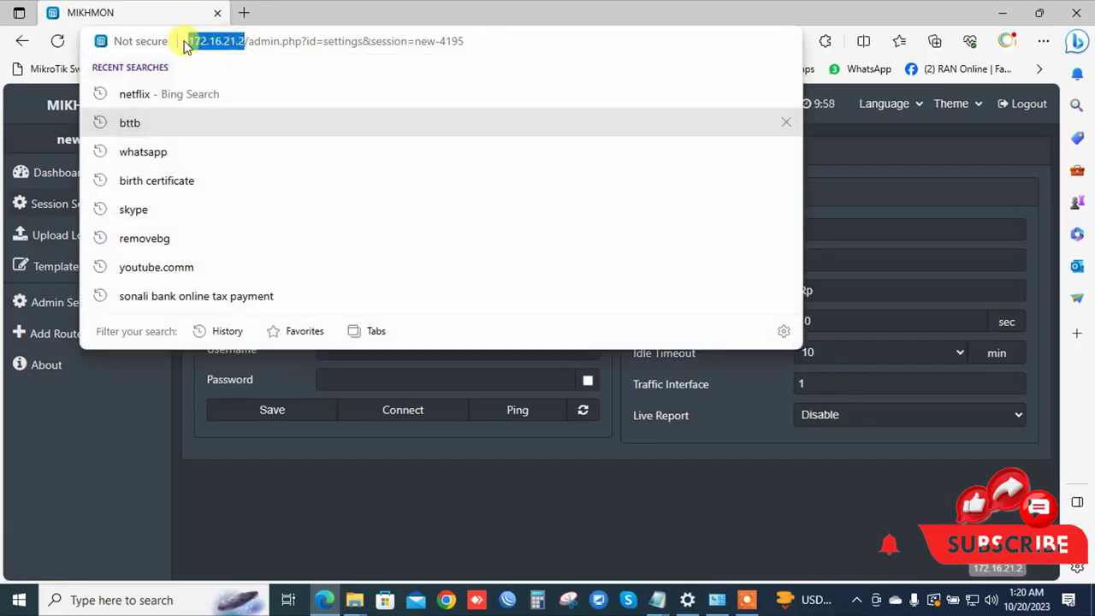
pyautogui.rightClick(198, 41)
pyautogui.click(246, 195)
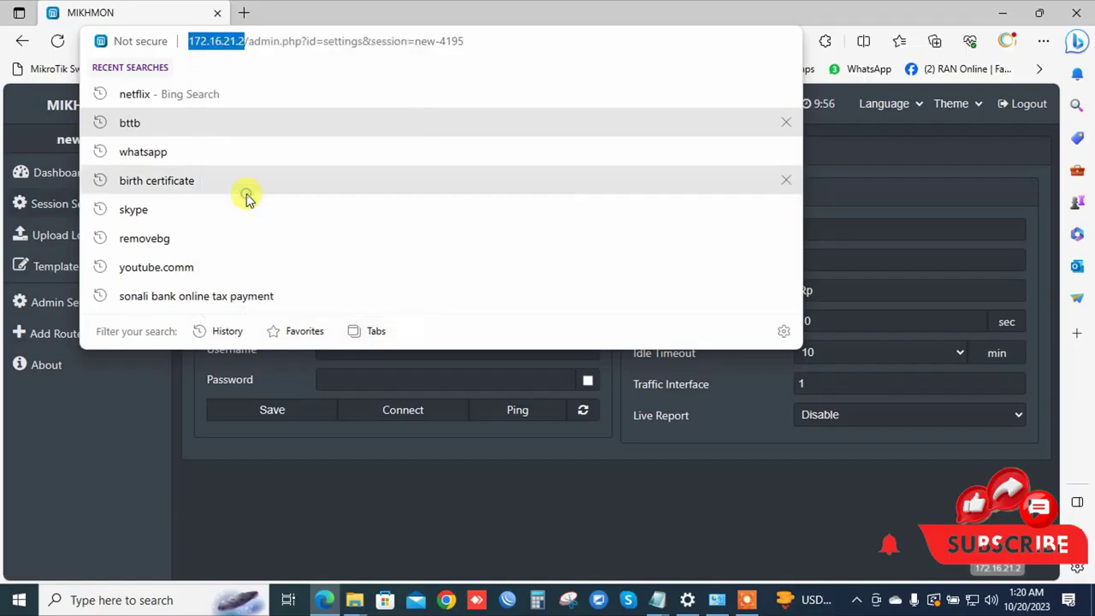
pyautogui.click(81, 458)
pyautogui.click(320, 319)
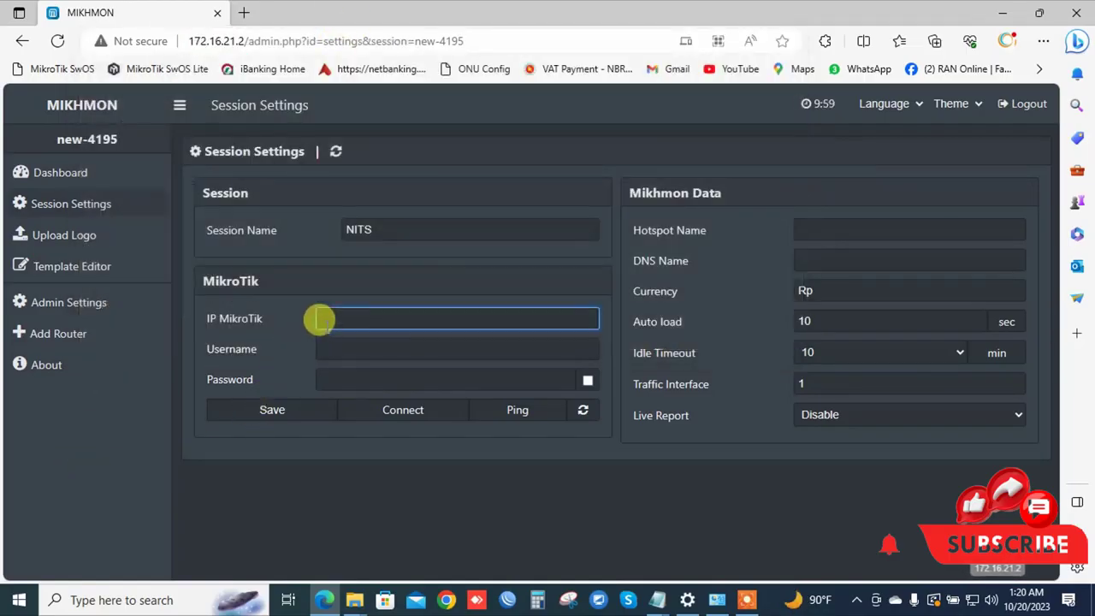
pyautogui.hotkey('ctrl', 'v')
pyautogui.moveTo(321, 318); pyautogui.dragTo(351, 318)
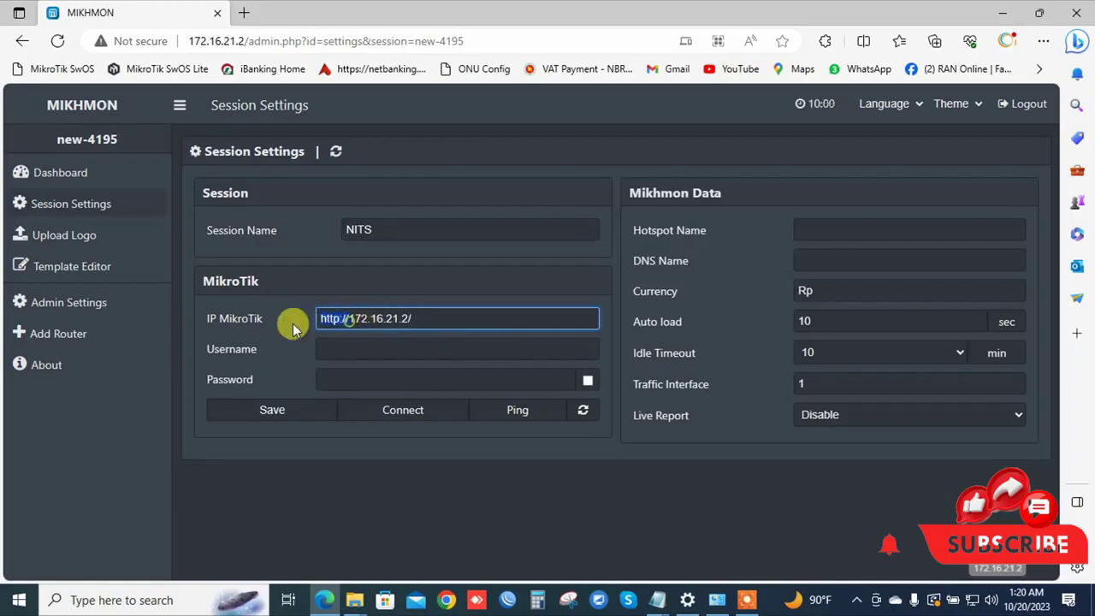
pyautogui.press('BackSpace')
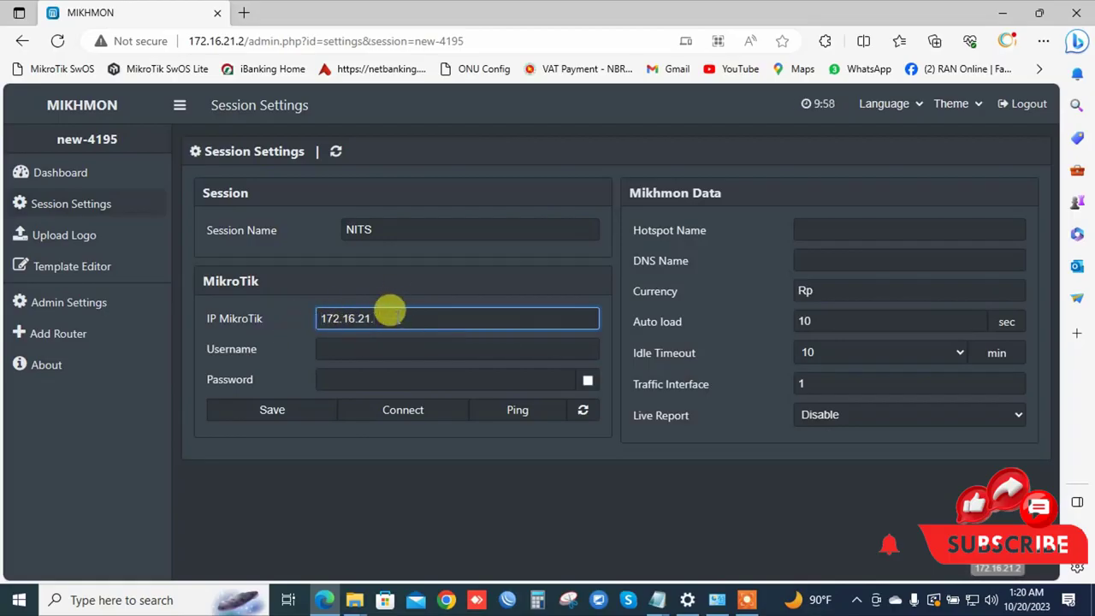
pyautogui.write('1')
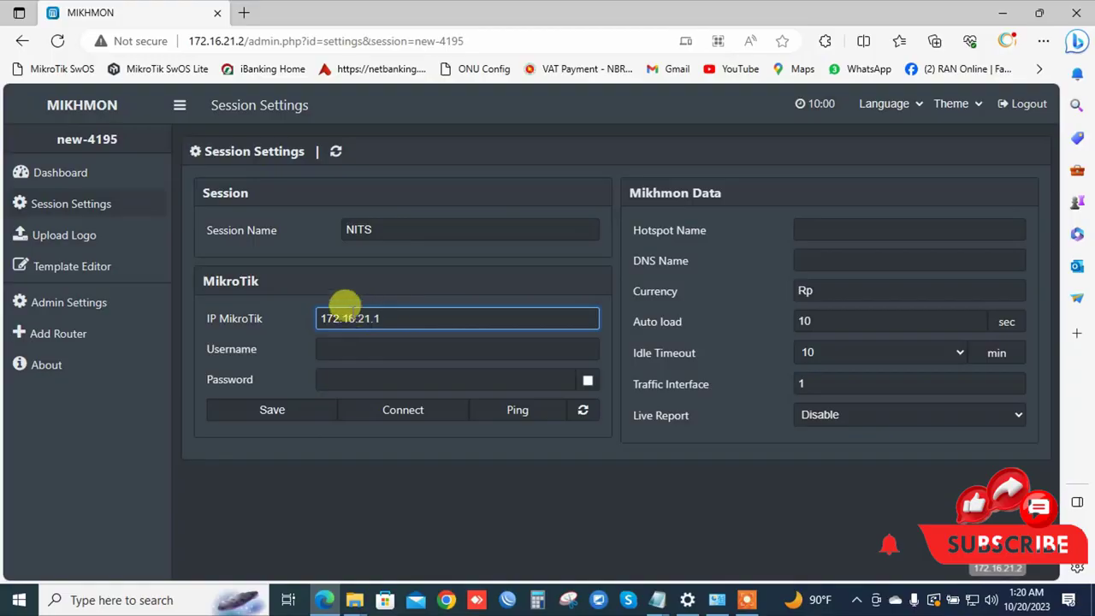
pyautogui.click(507, 600)
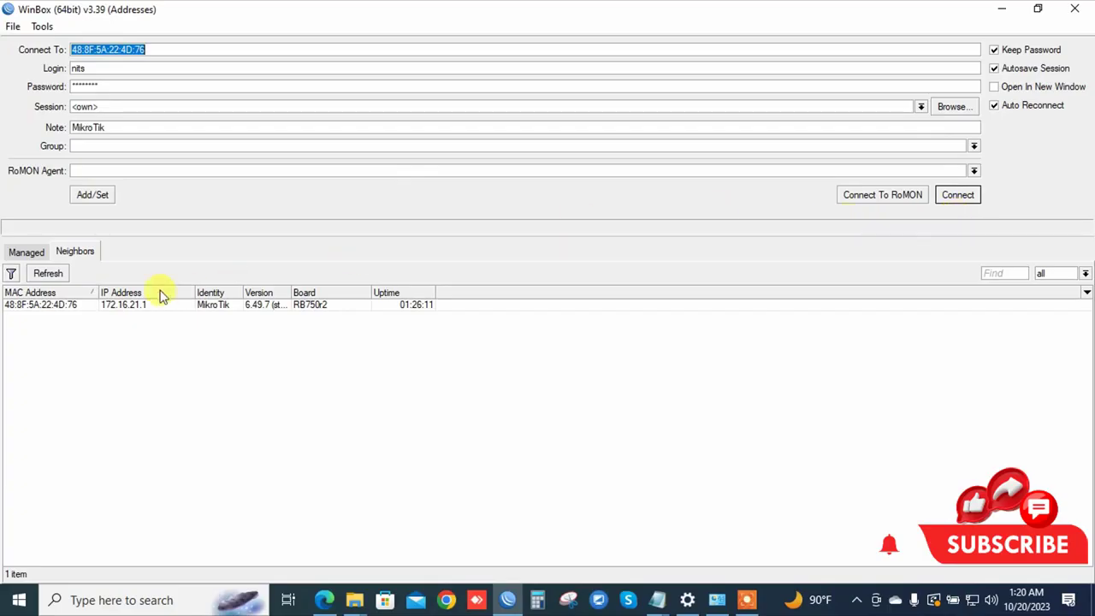
# Log into the discovered MikroTik router in WinBox with its password.
pyautogui.click(31, 310)
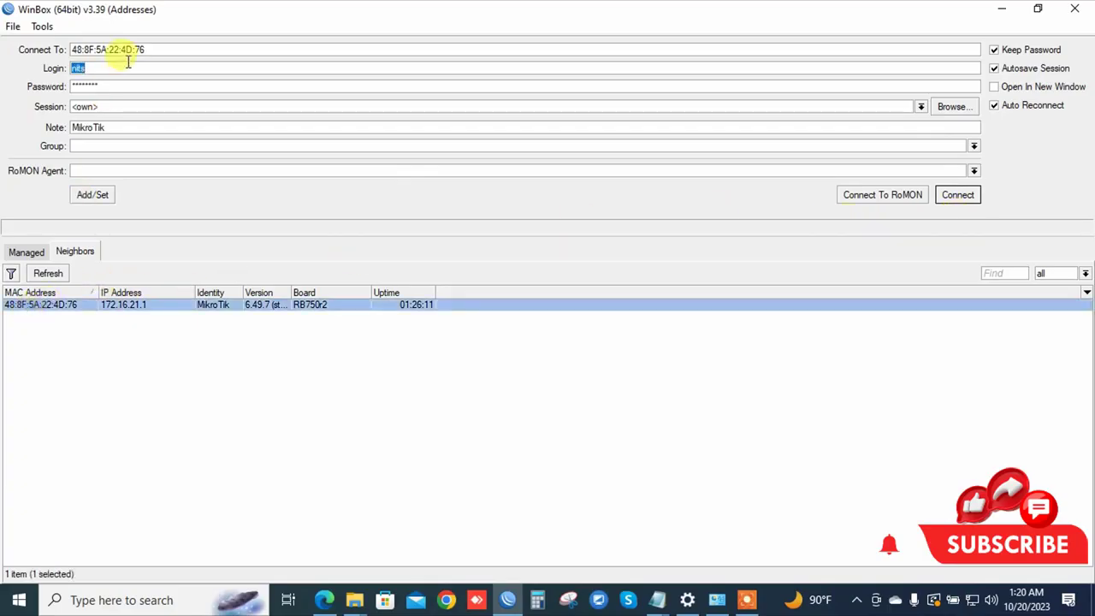
pyautogui.press('Tab')
pyautogui.write('**')
pyautogui.press('Return')
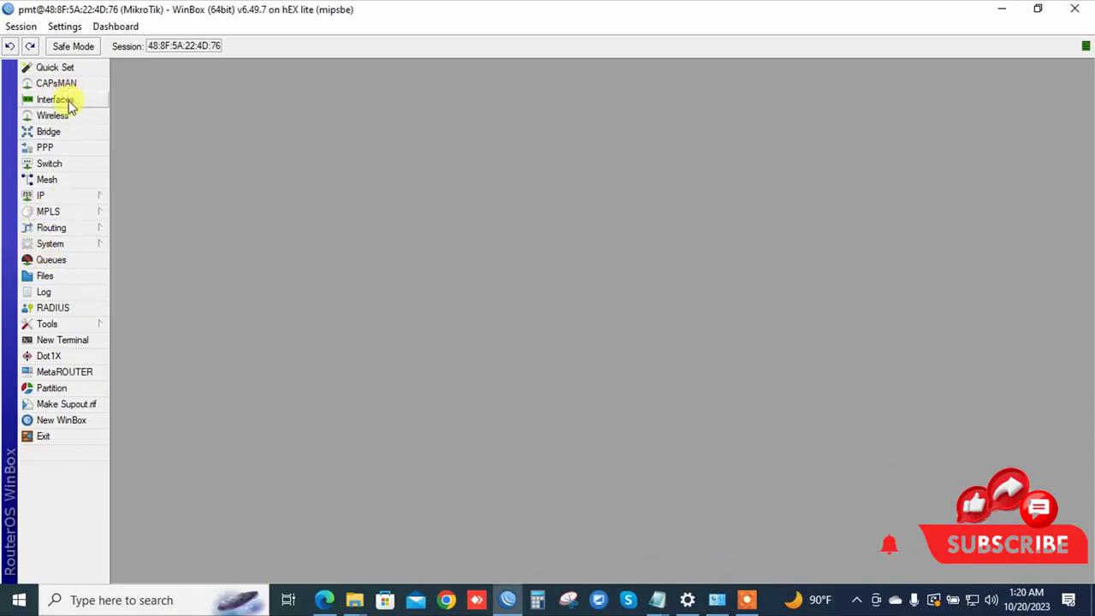
# Check in IP > Addresses that Server Pc uses 172.16.21.1/30 on ether3.
pyautogui.click(86, 195)
pyautogui.click(180, 223)
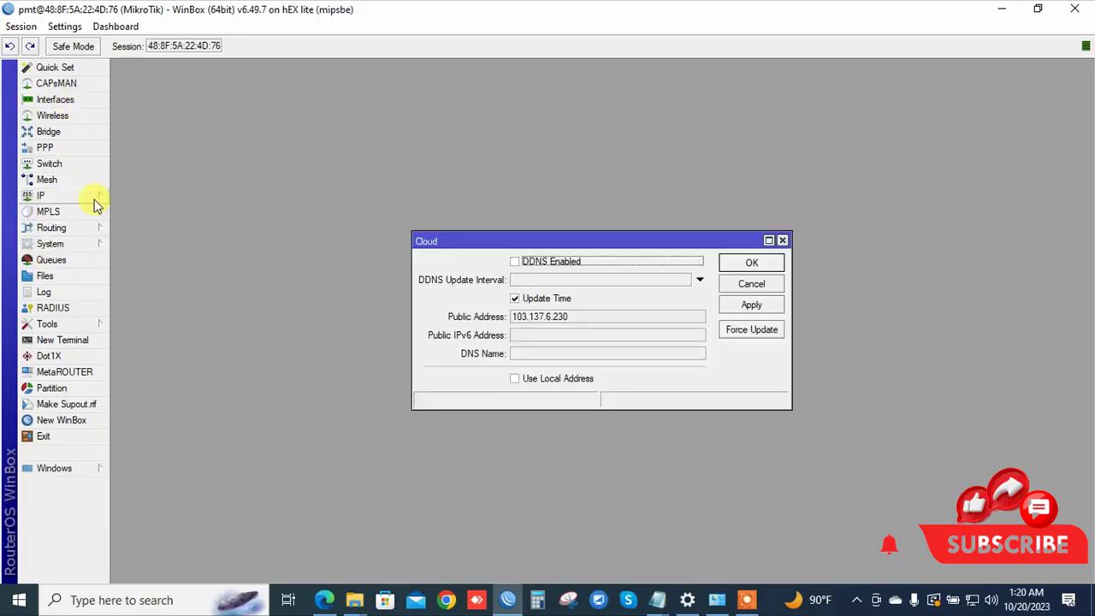
pyautogui.click(93, 198)
pyautogui.click(141, 206)
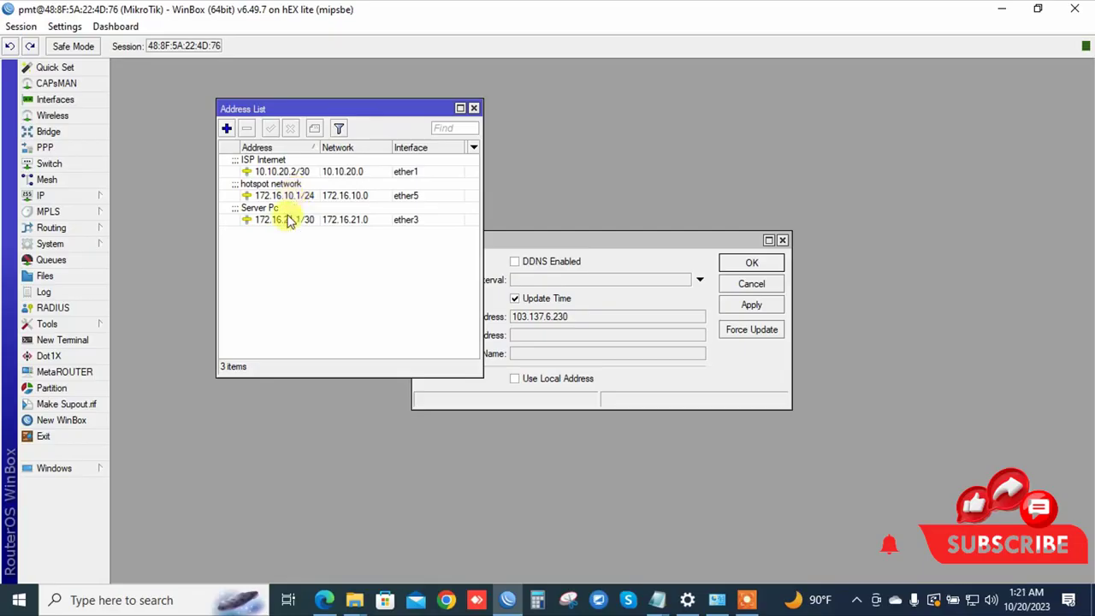
pyautogui.click(286, 219)
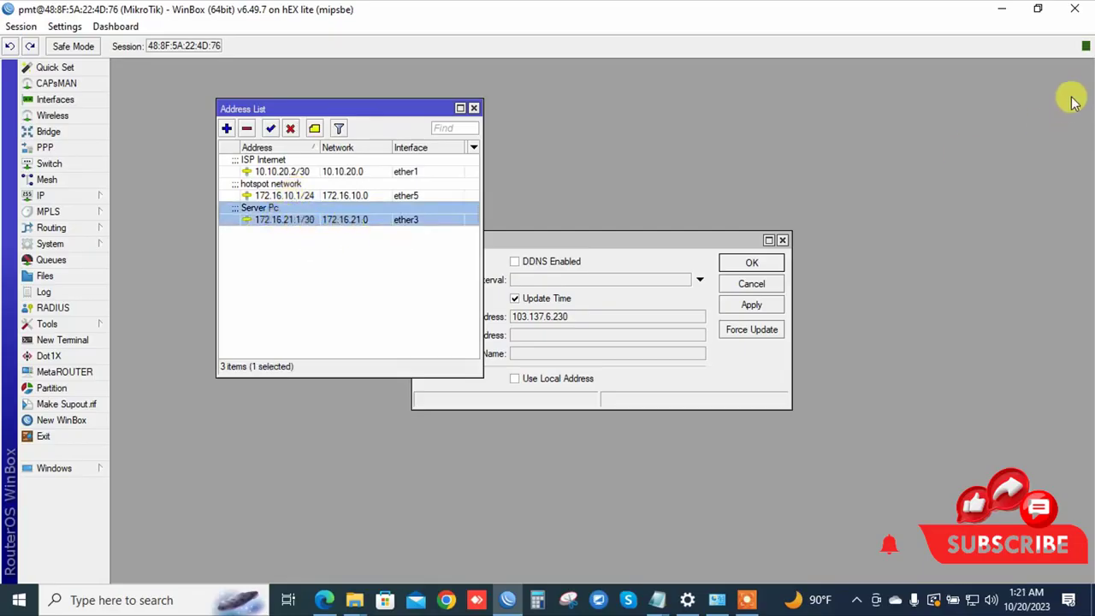
pyautogui.click(1001, 8)
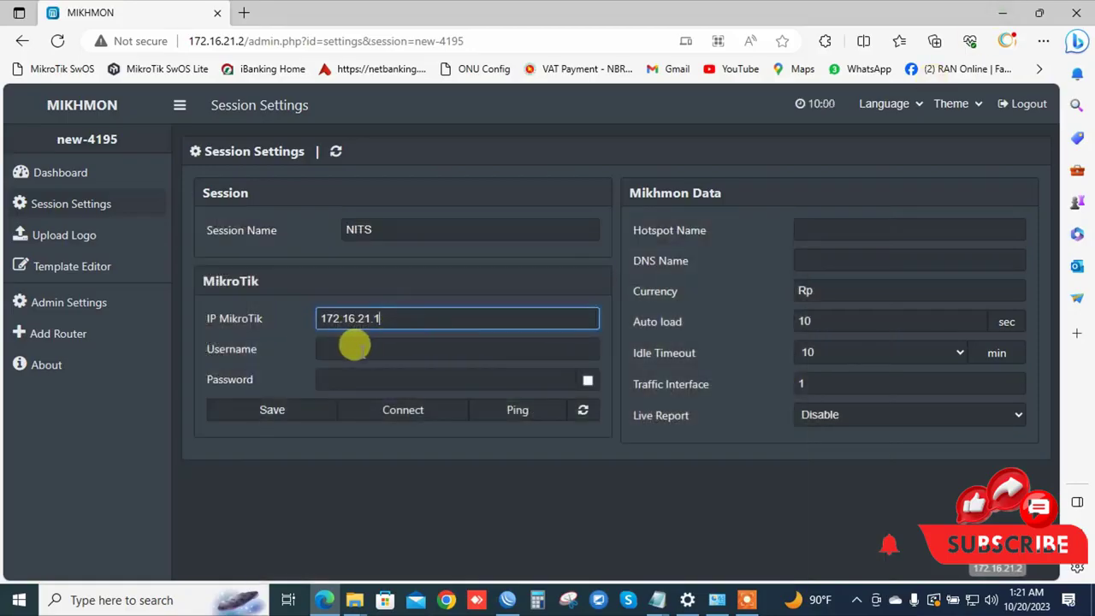
# Fill in the router's login username and password in the session settings.
pyautogui.click(352, 349)
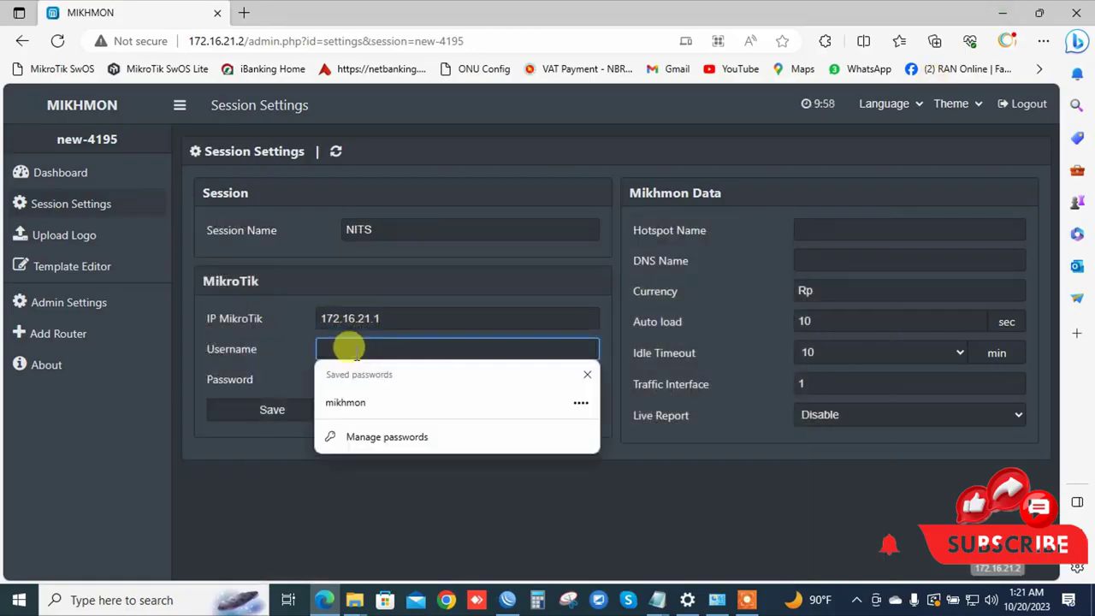
pyautogui.write('nits')
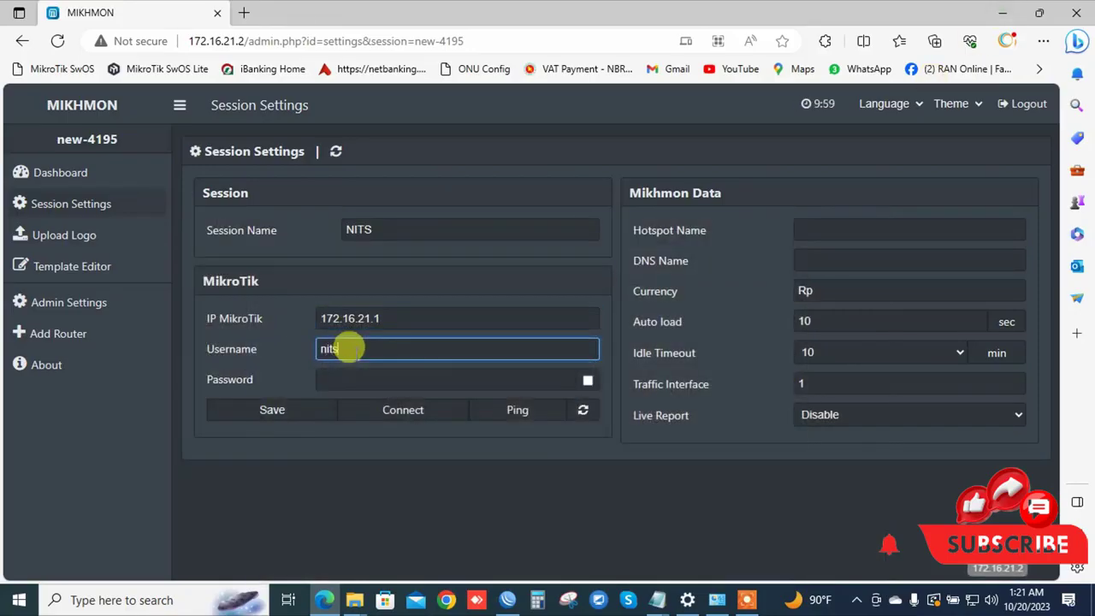
pyautogui.press('Tab')
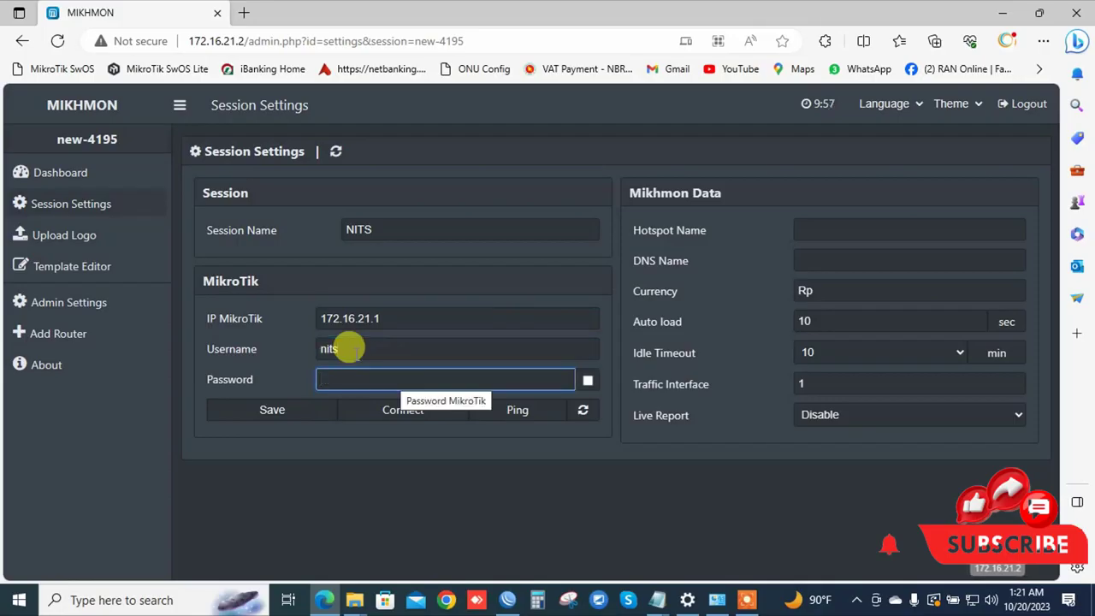
pyautogui.write('nits')
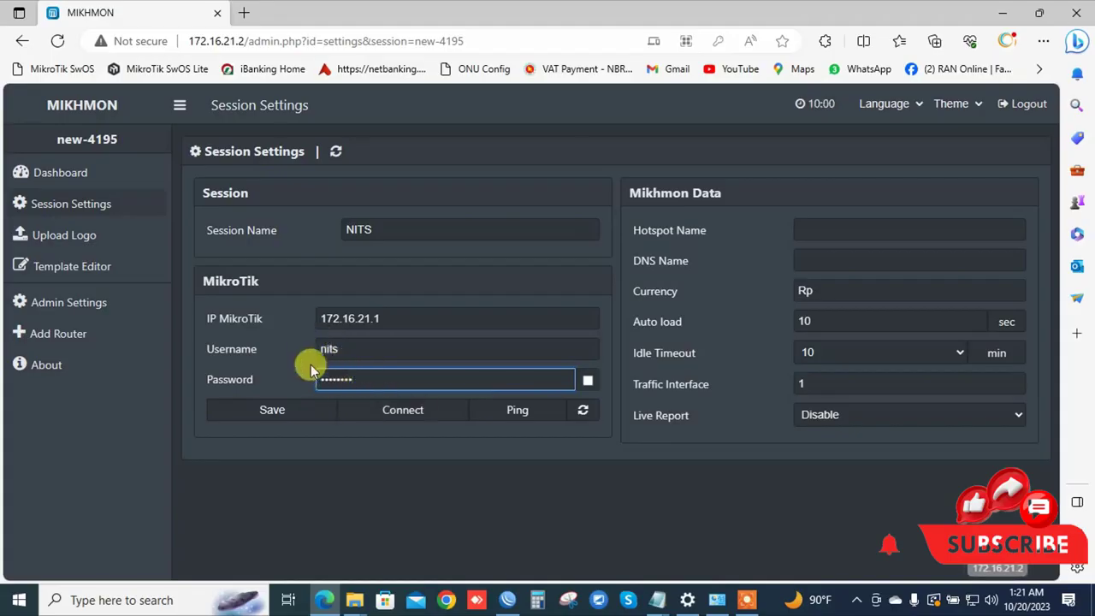
# Set the Hotspot Name to NITS HOTSPOT.
pyautogui.click(852, 228)
pyautogui.write('NI')
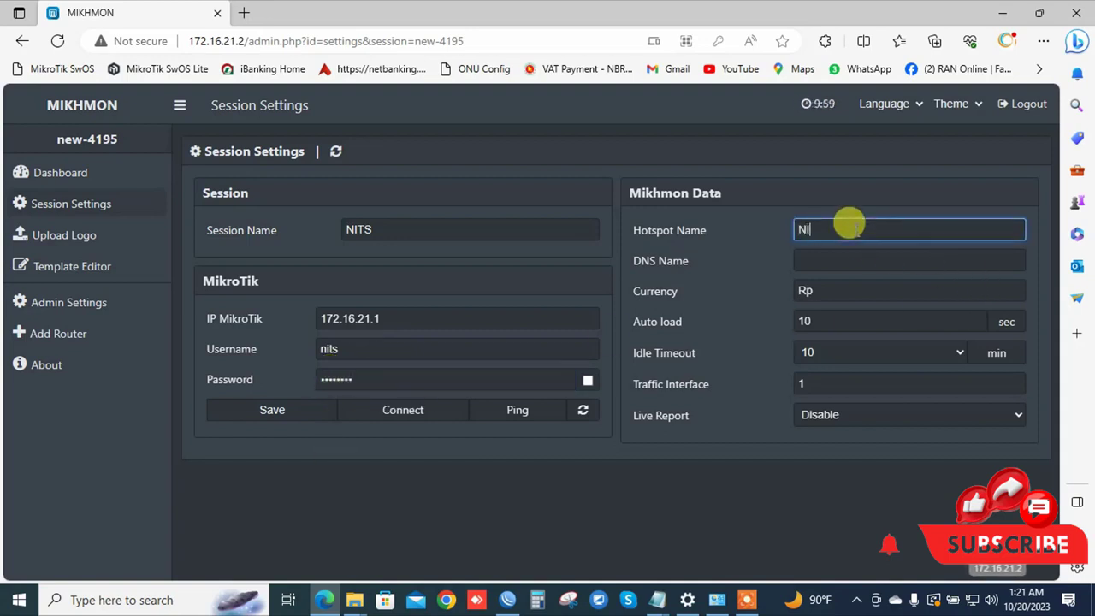
pyautogui.write('TS HOTSPO')
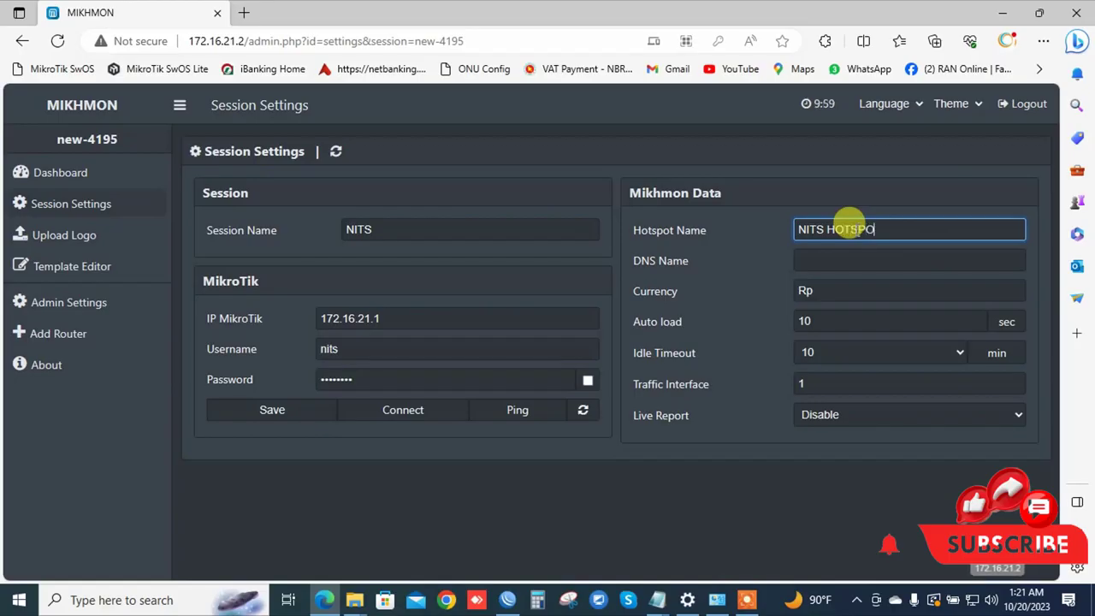
pyautogui.write('T')
pyautogui.click(800, 259)
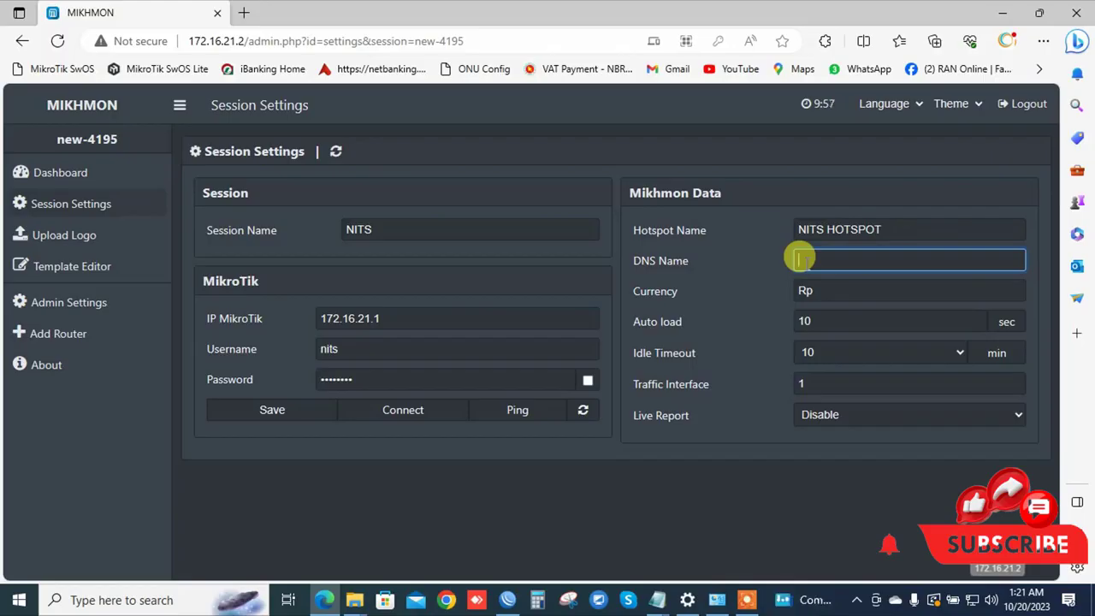
# Check WinBox's IP > Hotspot server profiles, where hsprof1 uses DNS name nits.local.
pyautogui.click(507, 602)
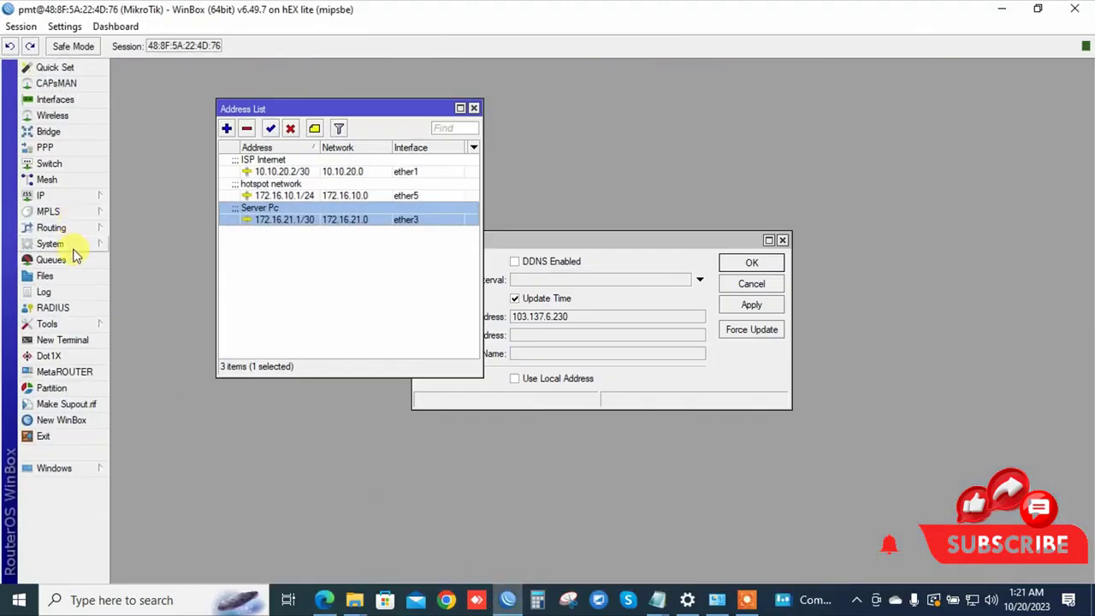
pyautogui.click(95, 198)
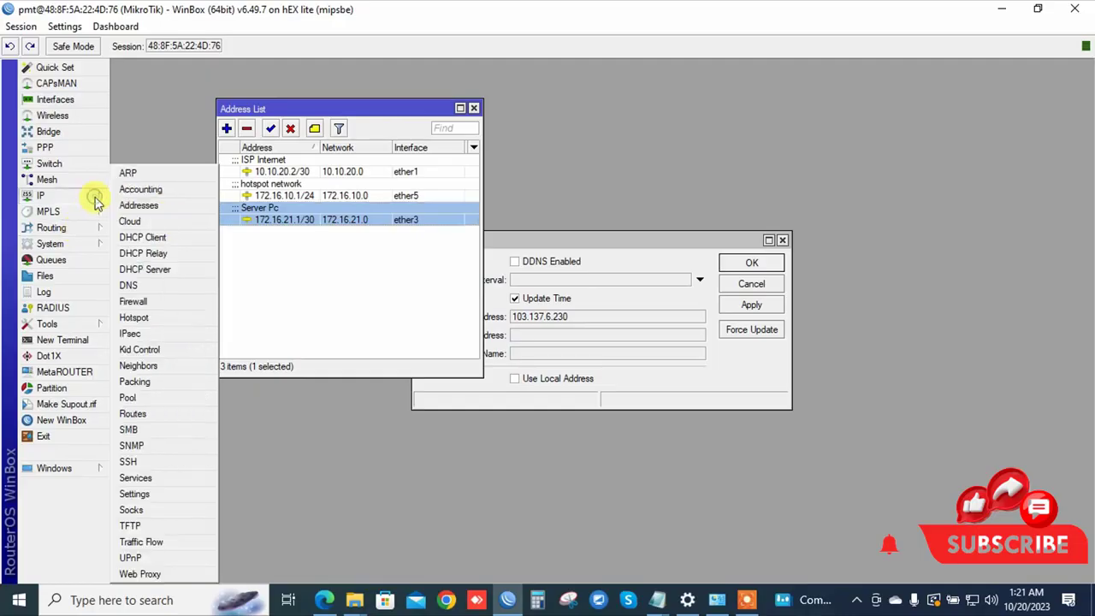
pyautogui.click(144, 316)
pyautogui.click(397, 202)
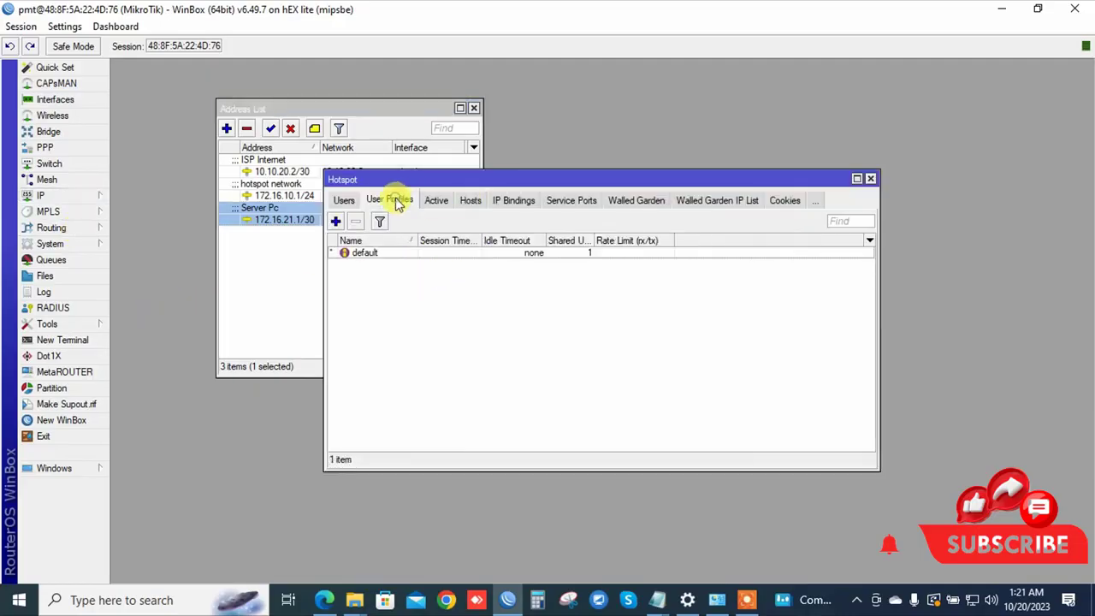
pyautogui.click(344, 200)
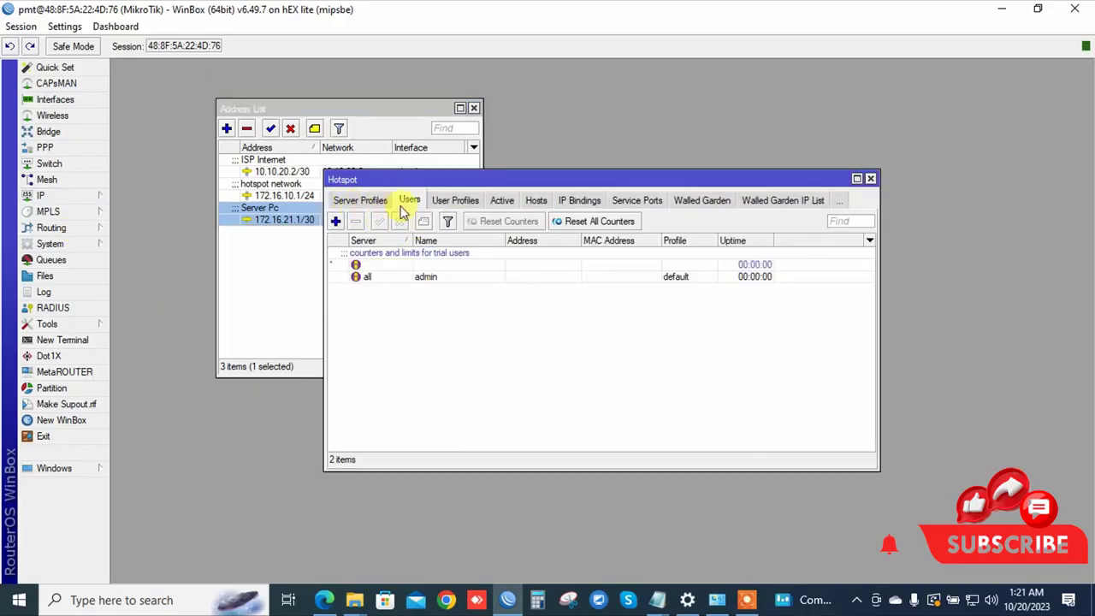
pyautogui.click(375, 202)
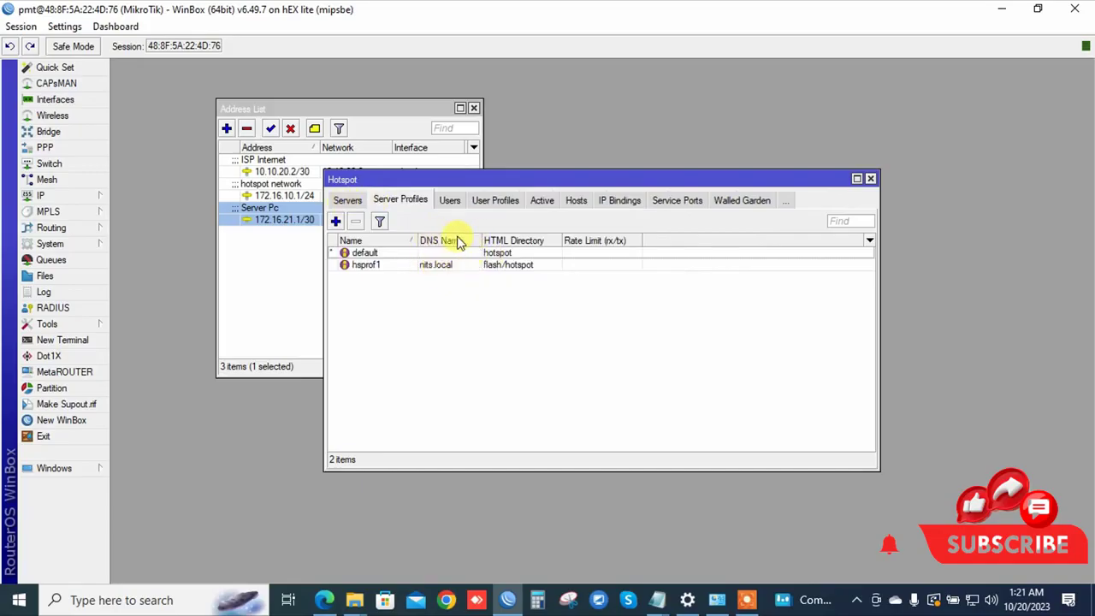
pyautogui.click(328, 600)
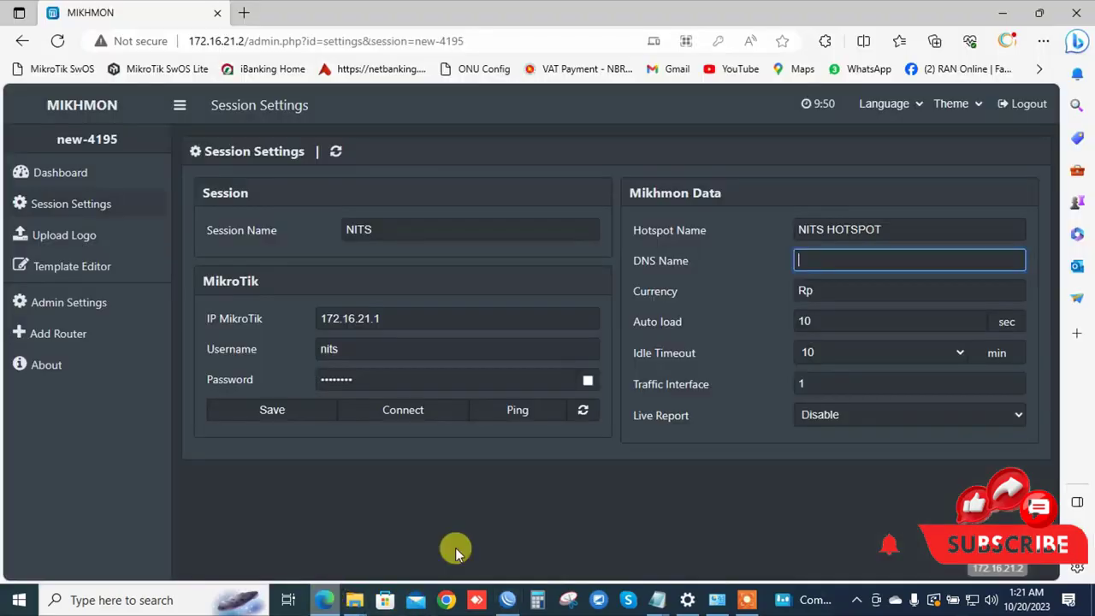
# Enter DNS name nits.local, change the currency from Rp to Tk, and save.
pyautogui.write('nits.local')
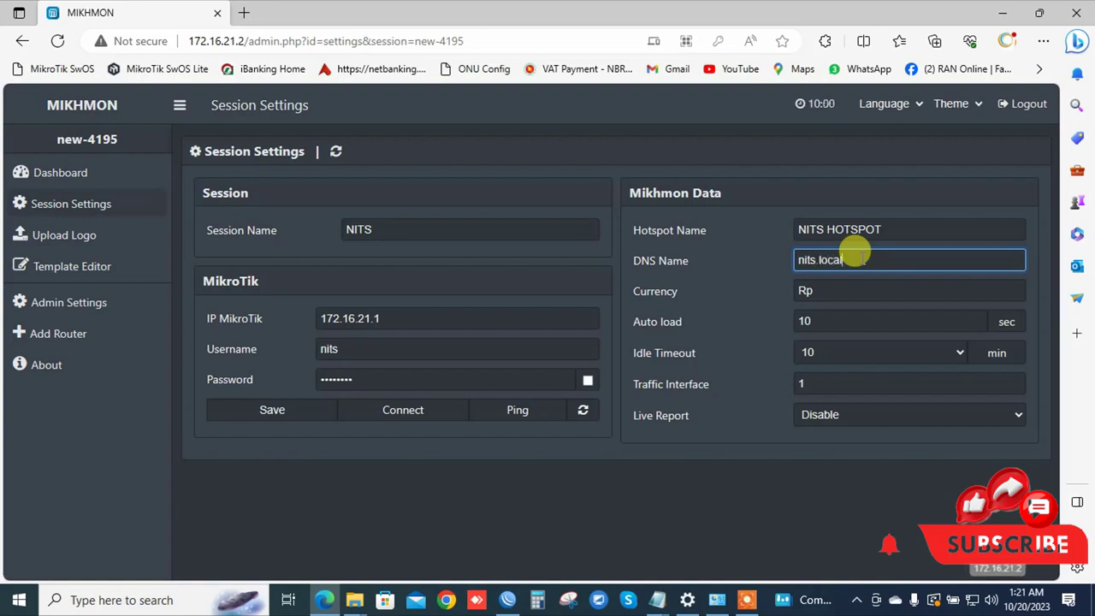
pyautogui.doubleClick(831, 291)
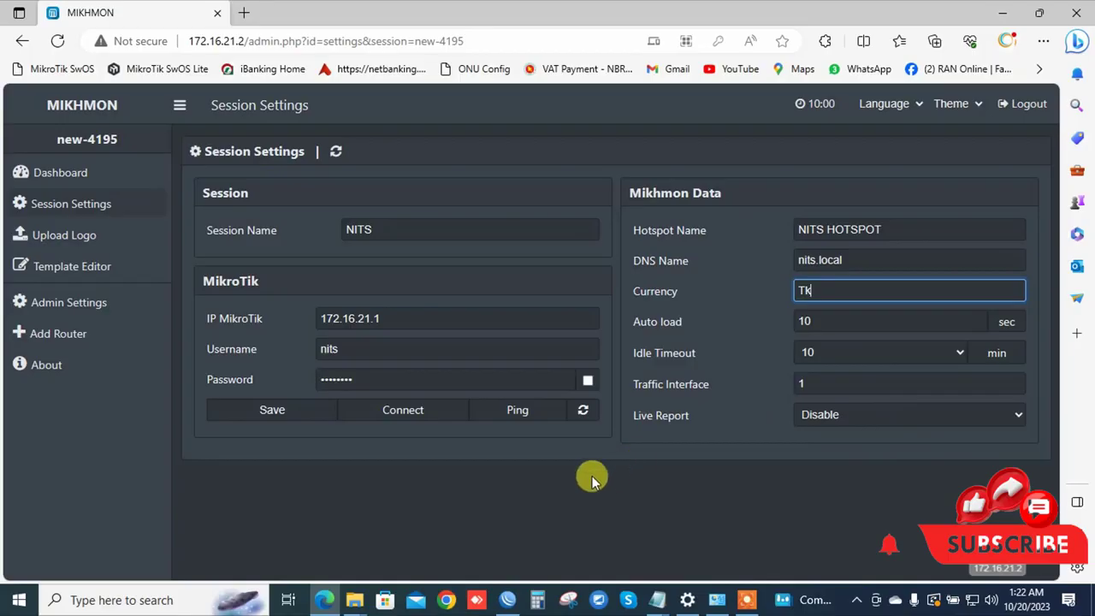
pyautogui.click(276, 410)
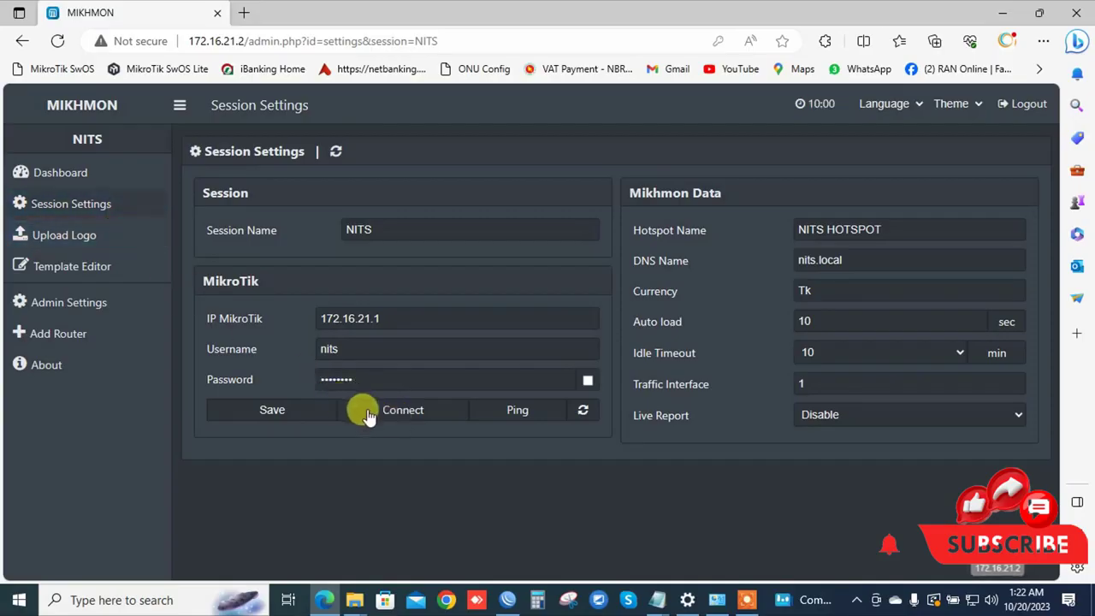
# Connect to the hEX lite router and review its CPU load, board, date and traffic chart.
pyautogui.click(366, 412)
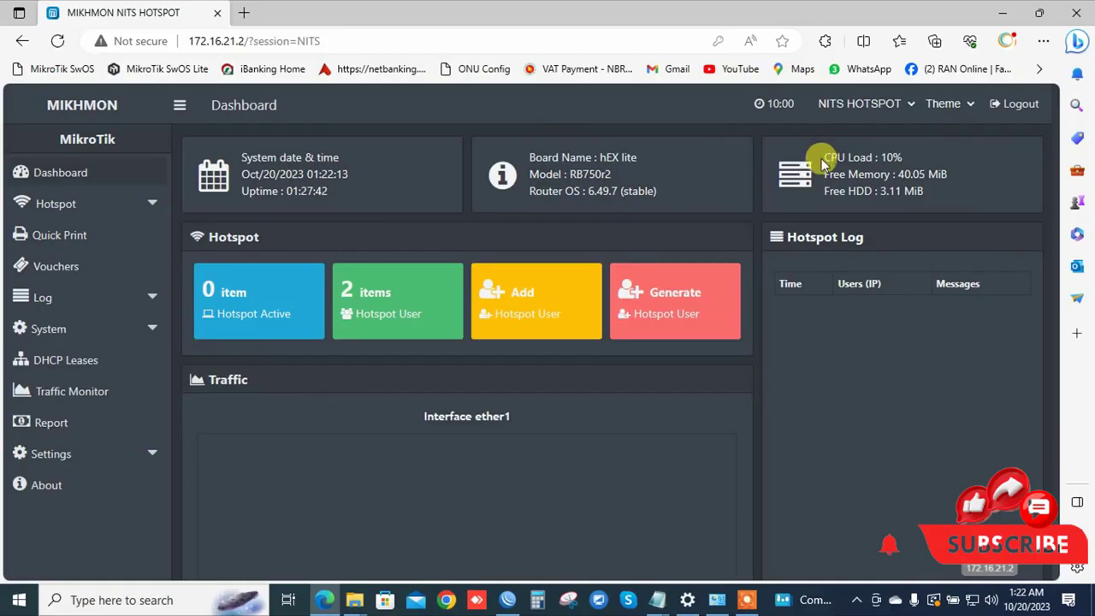
pyautogui.moveTo(823, 162); pyautogui.dragTo(916, 163)
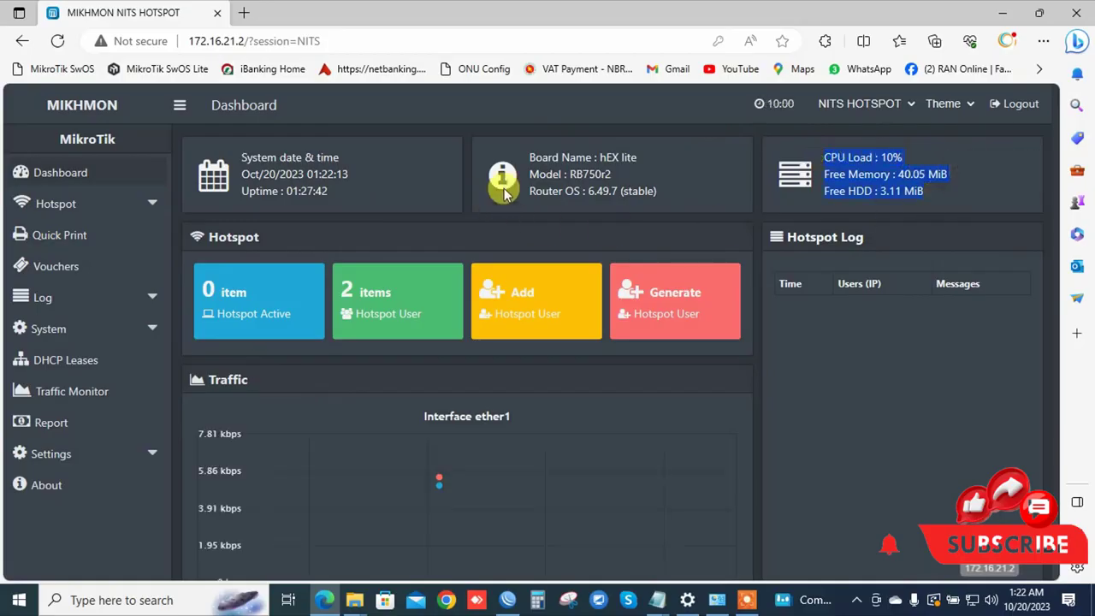
pyautogui.moveTo(524, 154); pyautogui.dragTo(518, 189)
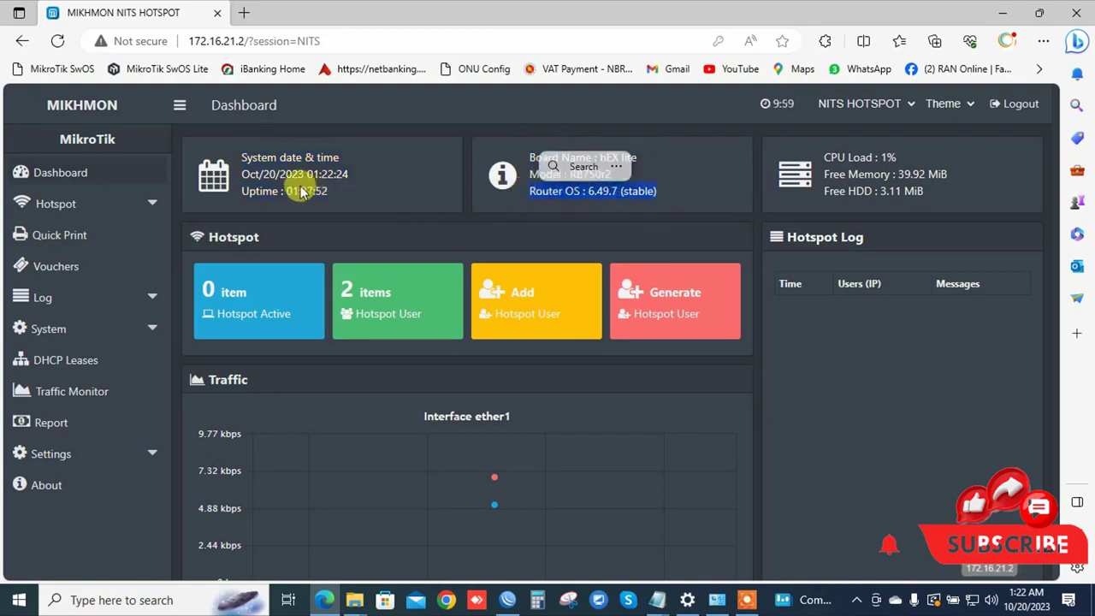
pyautogui.moveTo(332, 193); pyautogui.dragTo(236, 154)
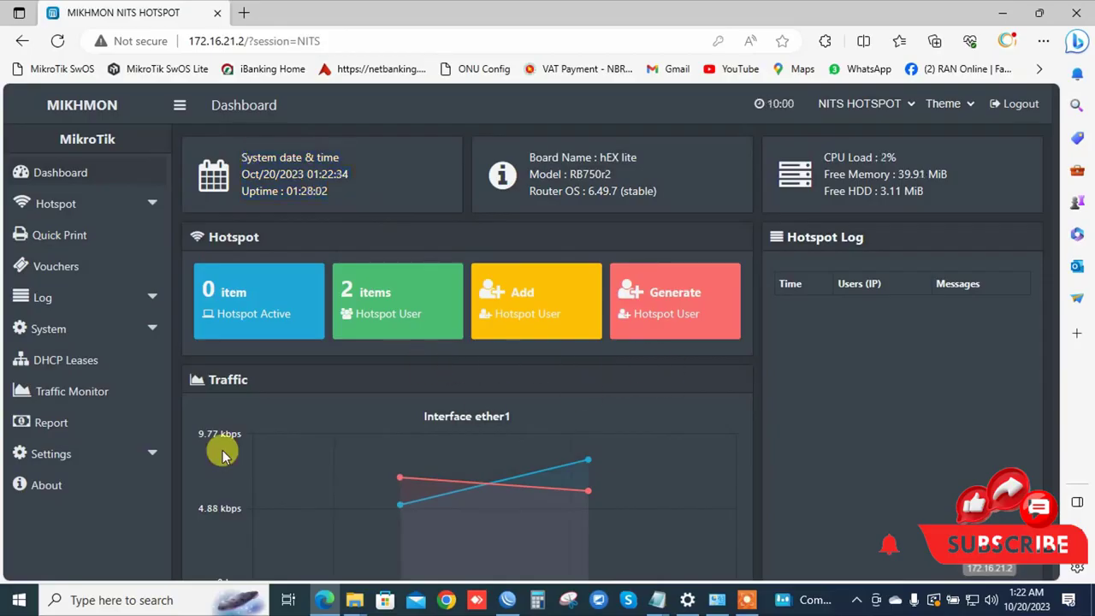
pyautogui.scroll(-1, 283, 444)
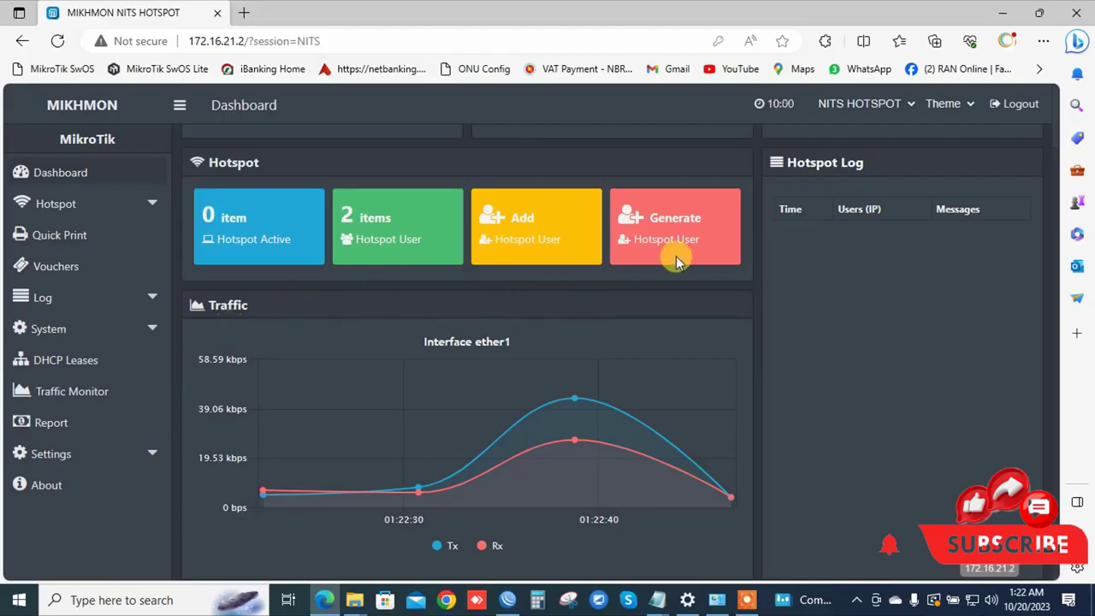
pyautogui.scroll(1, 473, 391)
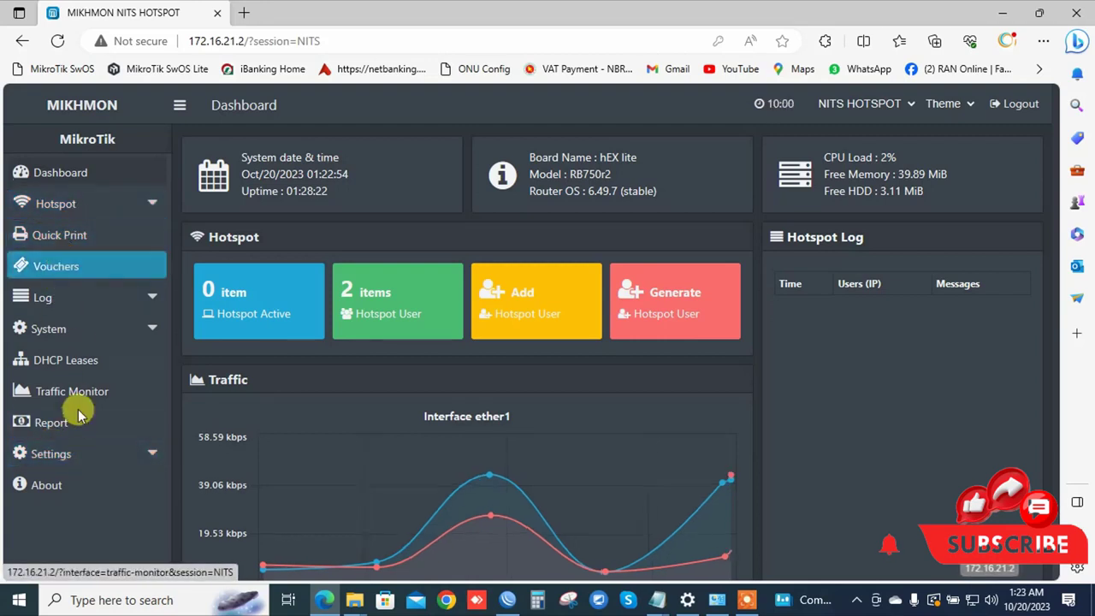
# Go to Settings > Upload Logo, which expects logo-NITS.png and lists logo-kemangi41.png.
pyautogui.click(76, 456)
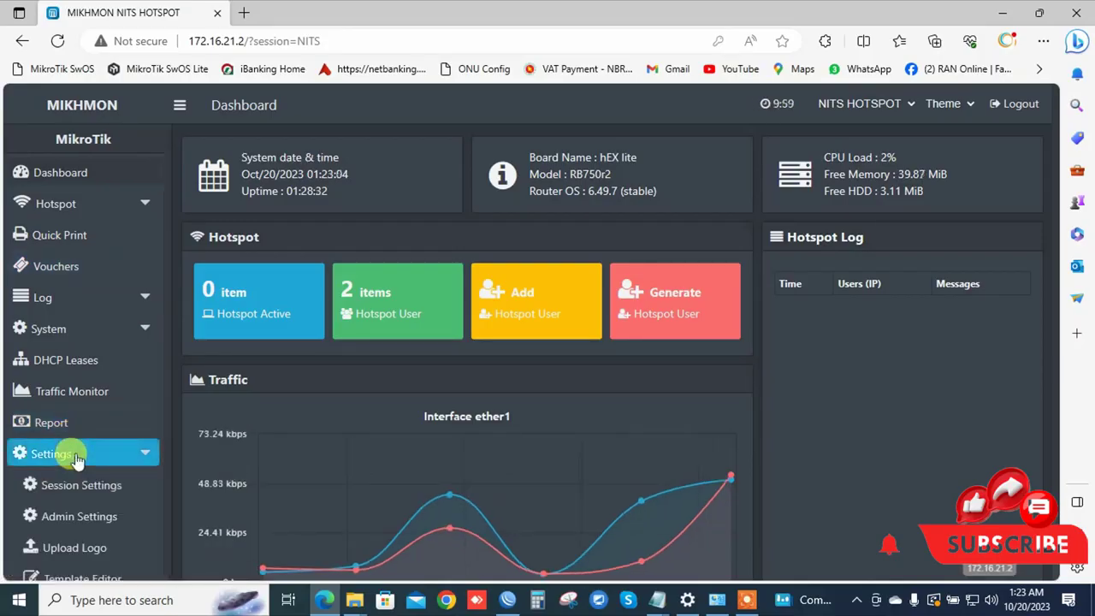
pyautogui.click(60, 514)
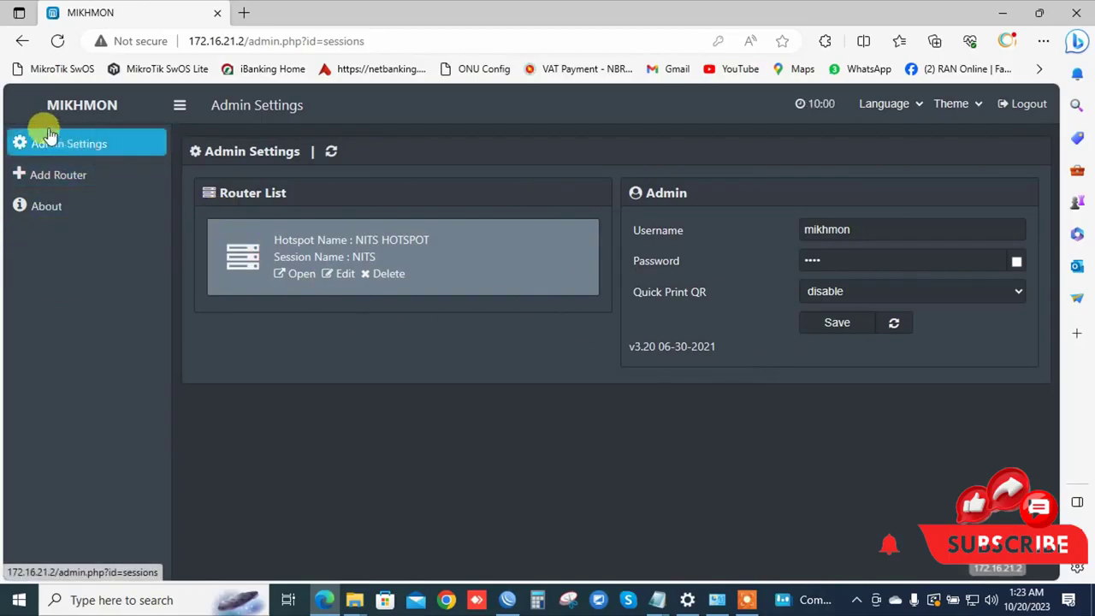
pyautogui.click(22, 40)
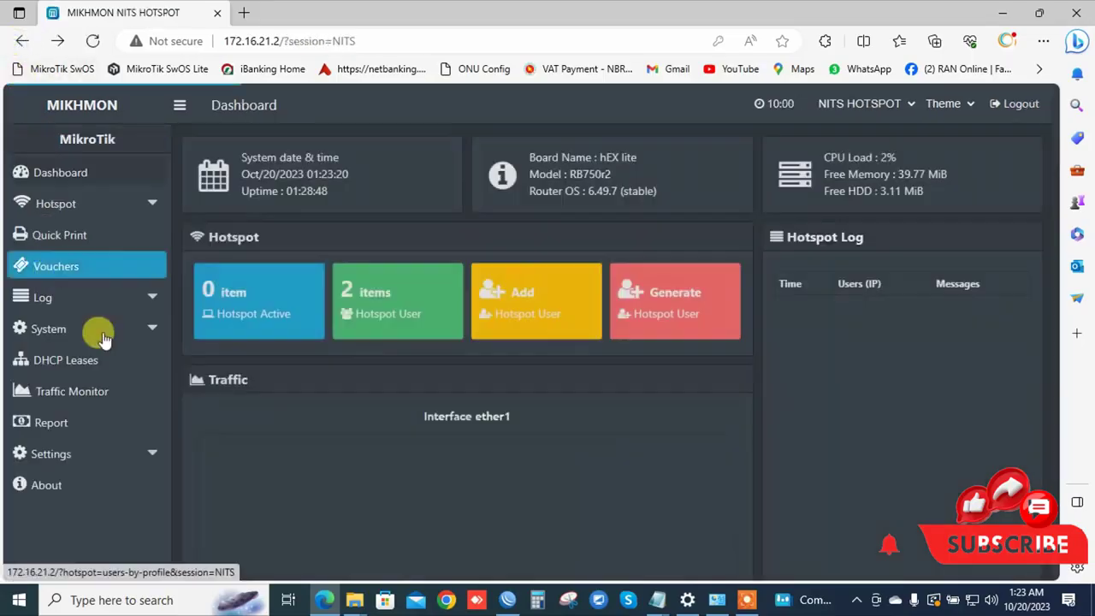
pyautogui.click(82, 452)
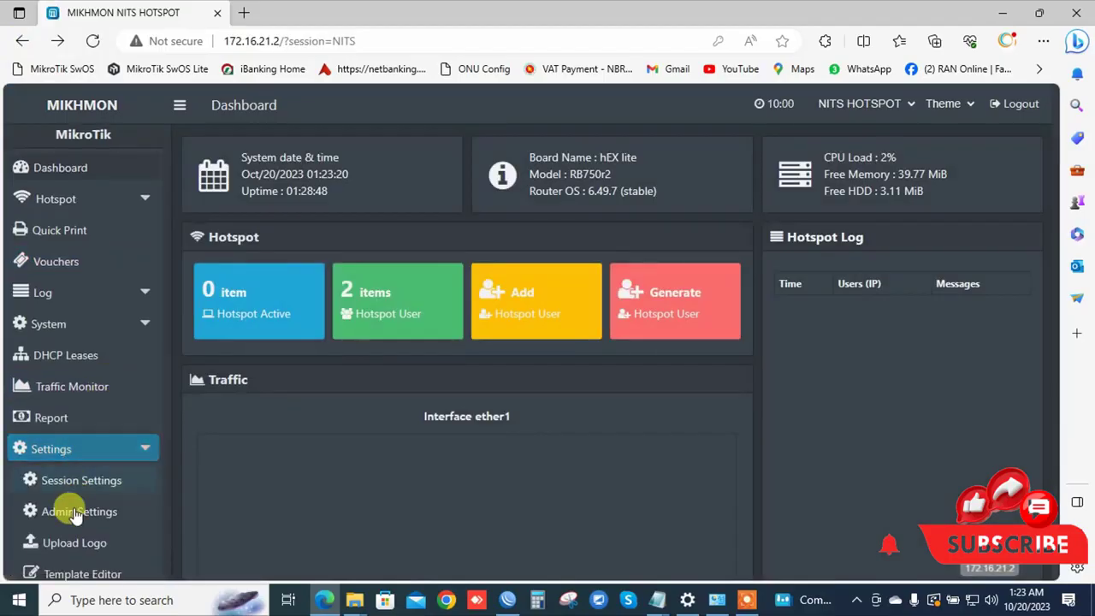
pyautogui.click(68, 552)
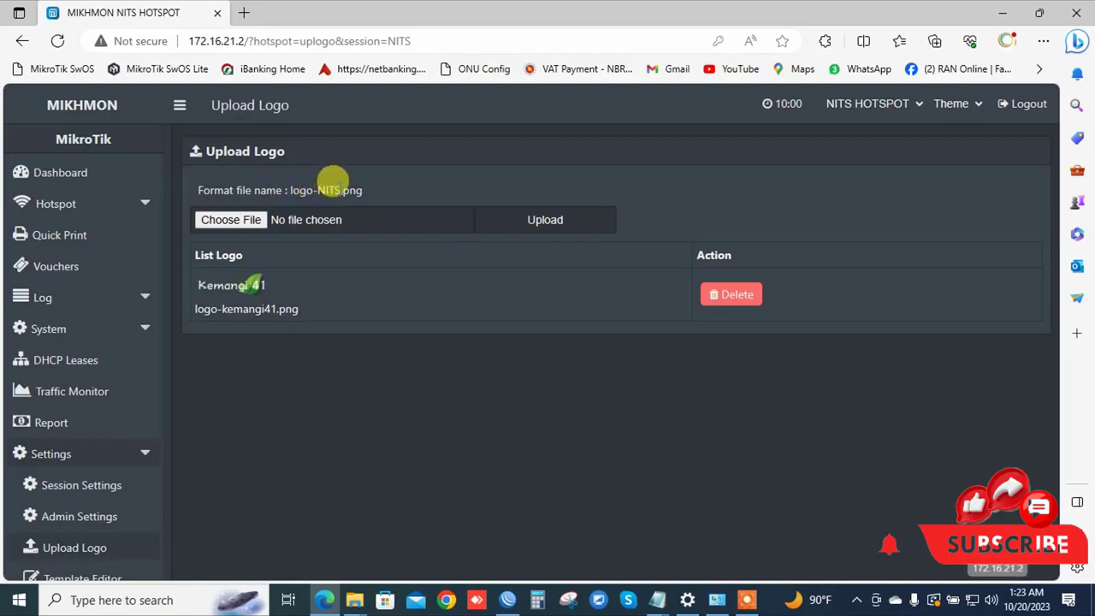
# Select and copy the file name logo-NITS.png shown next to Format file name.
pyautogui.moveTo(363, 195); pyautogui.dragTo(292, 186)
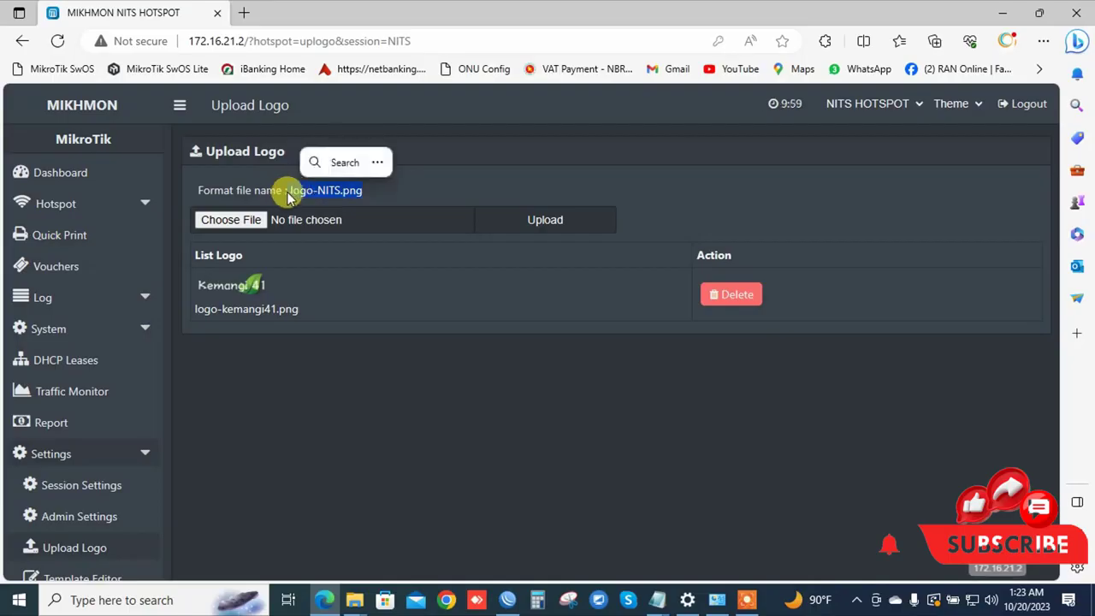
pyautogui.click(282, 183)
pyautogui.moveTo(282, 181); pyautogui.dragTo(348, 180)
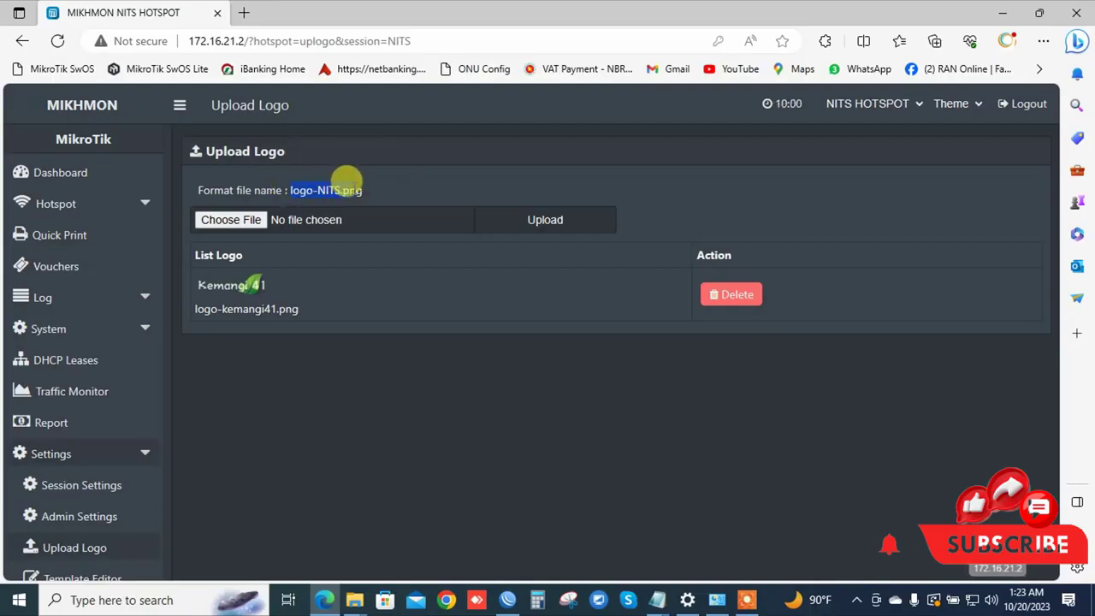
pyautogui.rightClick(354, 187)
pyautogui.click(396, 203)
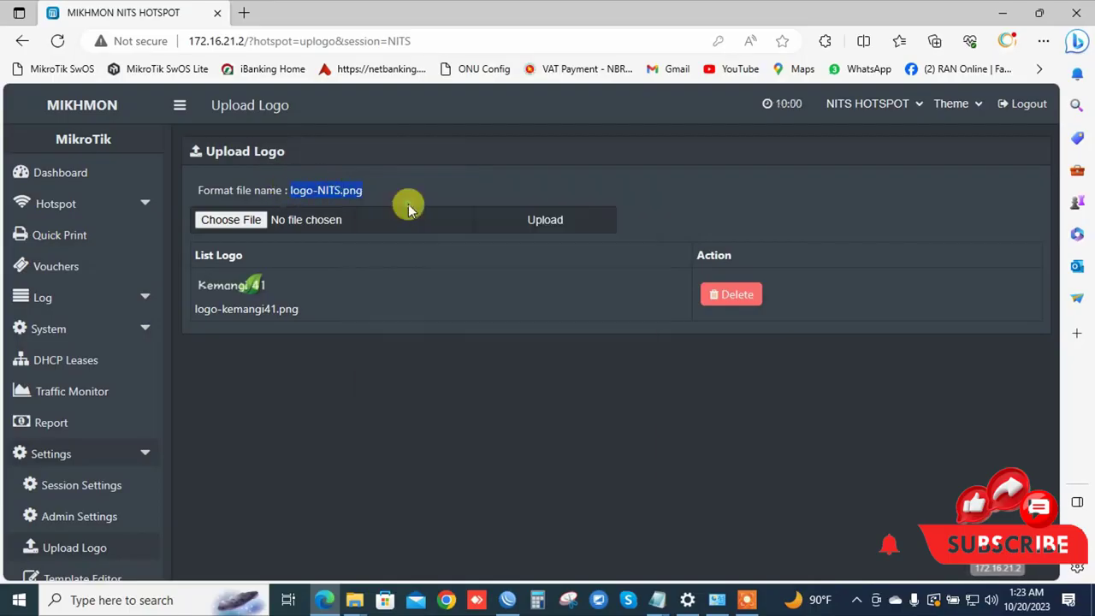
# Rename NITS.png in Downloads by pasting the copied name, yielding logo-NITS.png.png.
pyautogui.moveTo(359, 594)
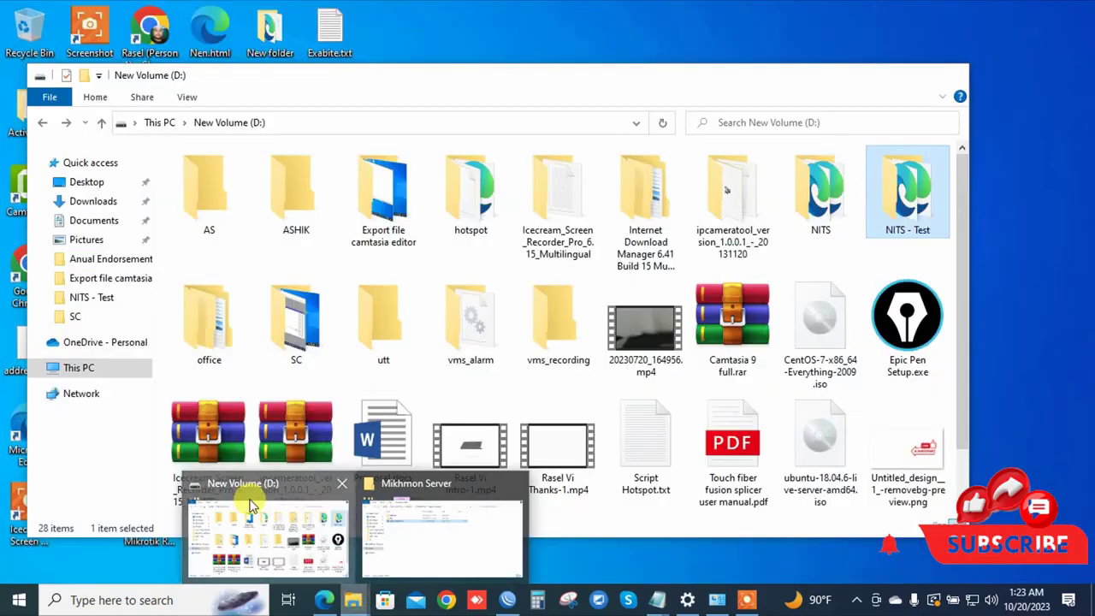
pyautogui.click(271, 506)
pyautogui.click(93, 200)
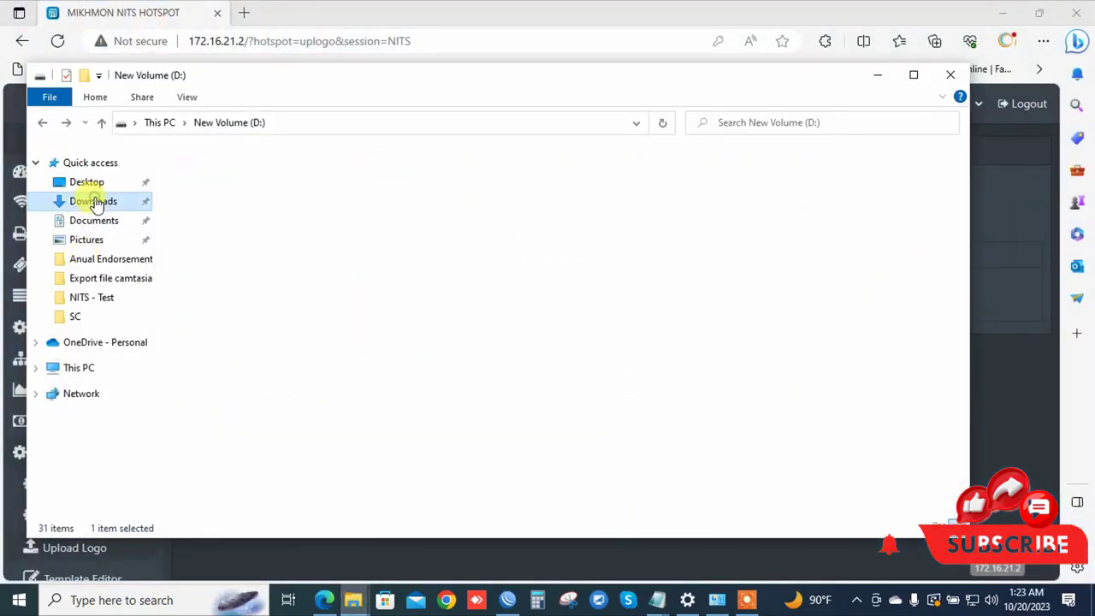
pyautogui.click(214, 221)
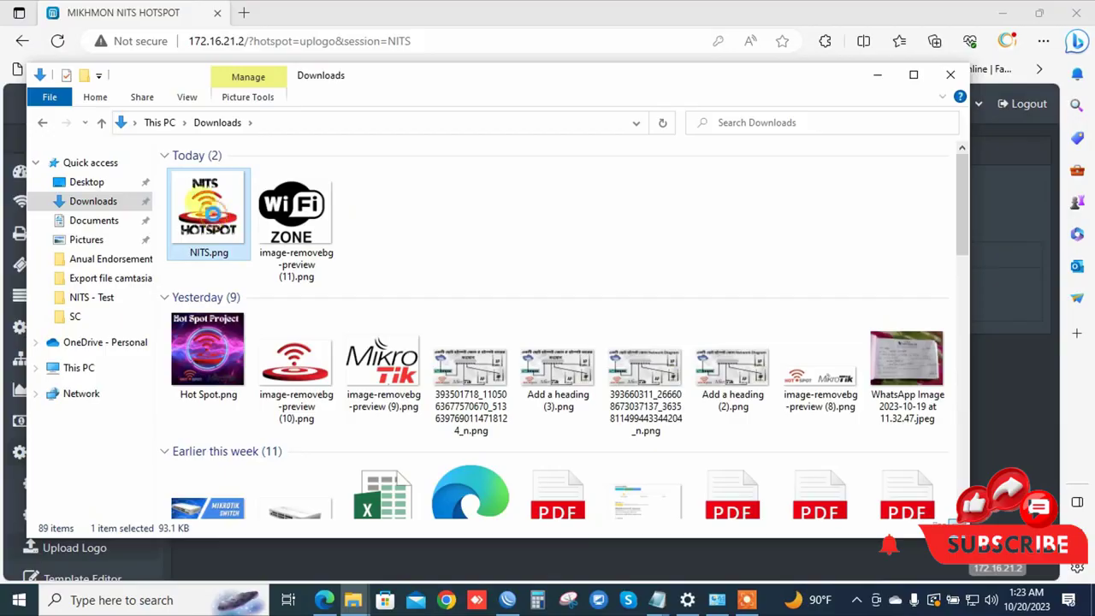
pyautogui.rightClick(211, 213)
pyautogui.click(259, 547)
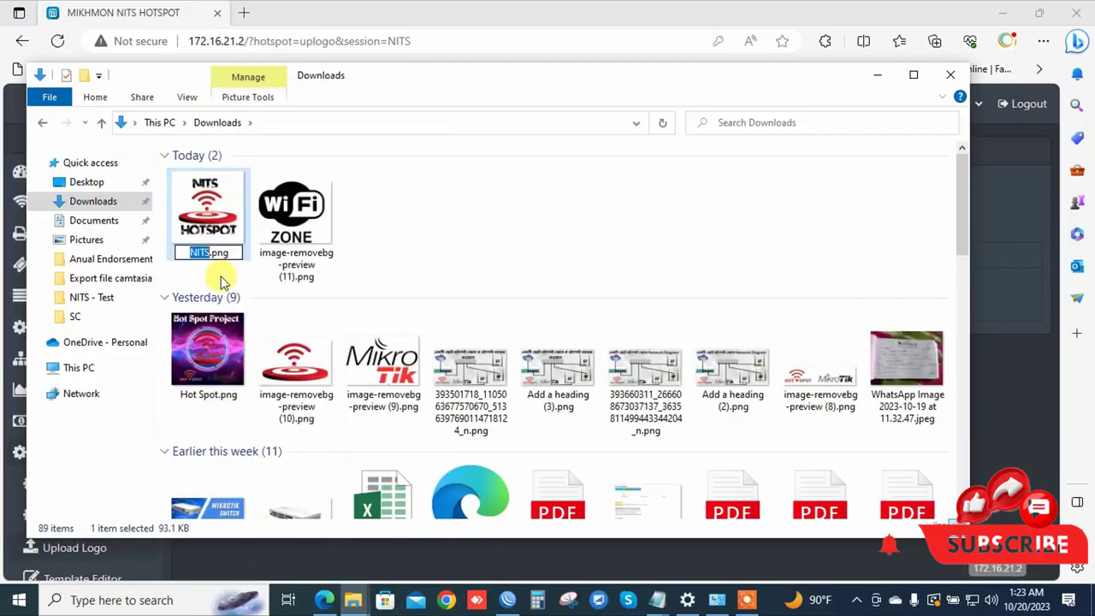
pyautogui.rightClick(212, 267)
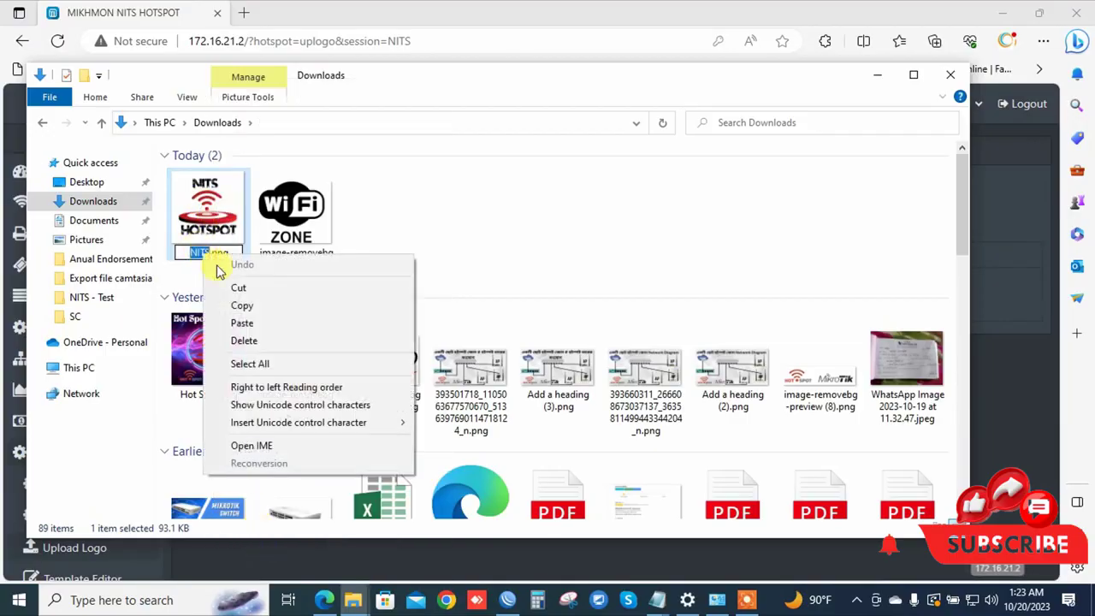
pyautogui.click(247, 320)
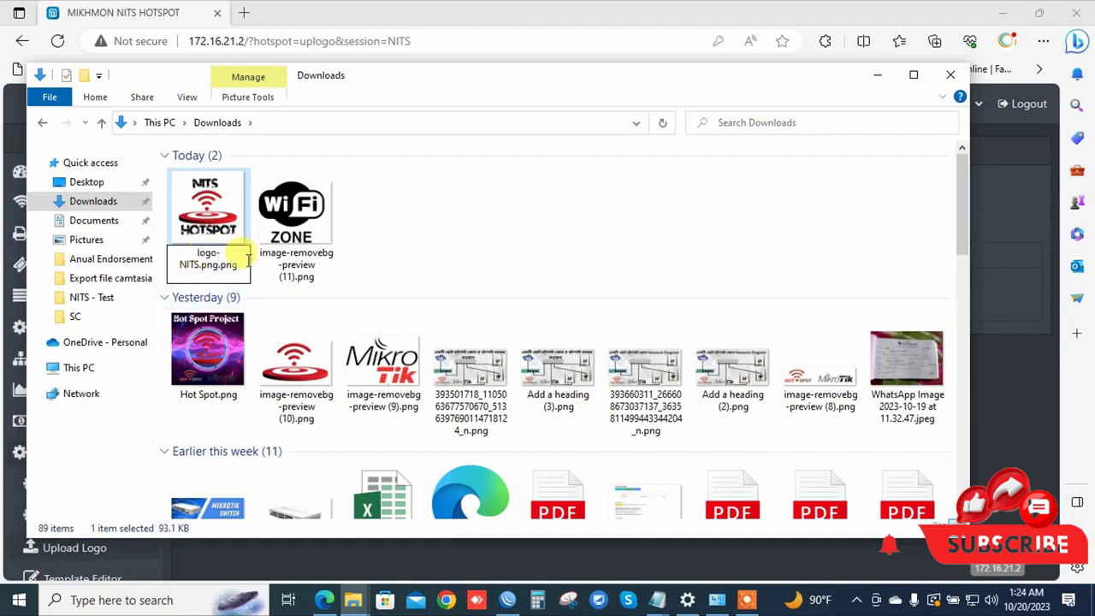
pyautogui.press('Return')
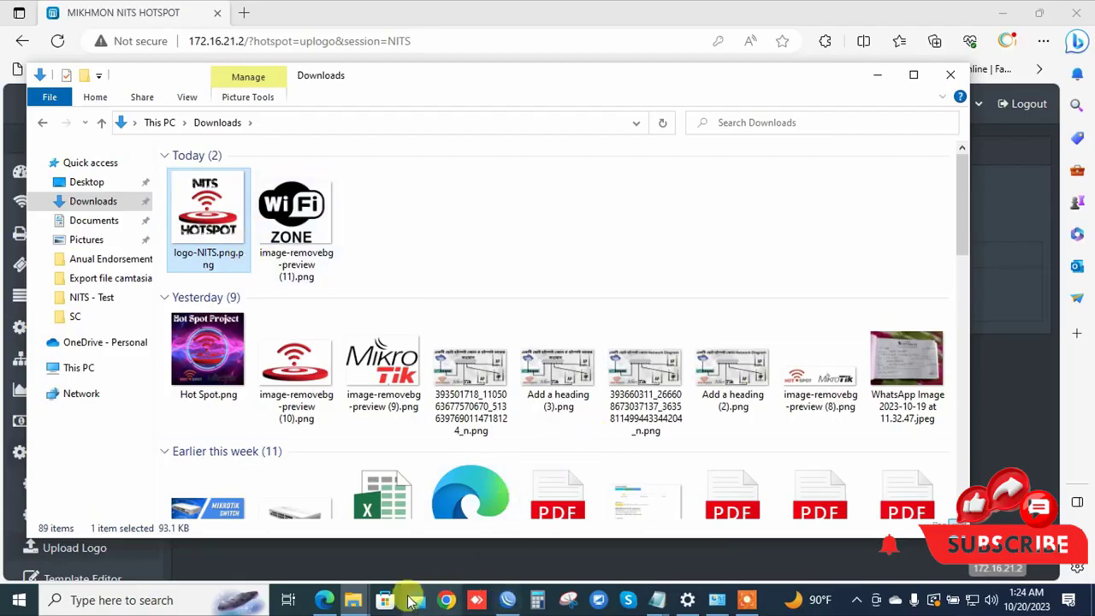
pyautogui.click(323, 600)
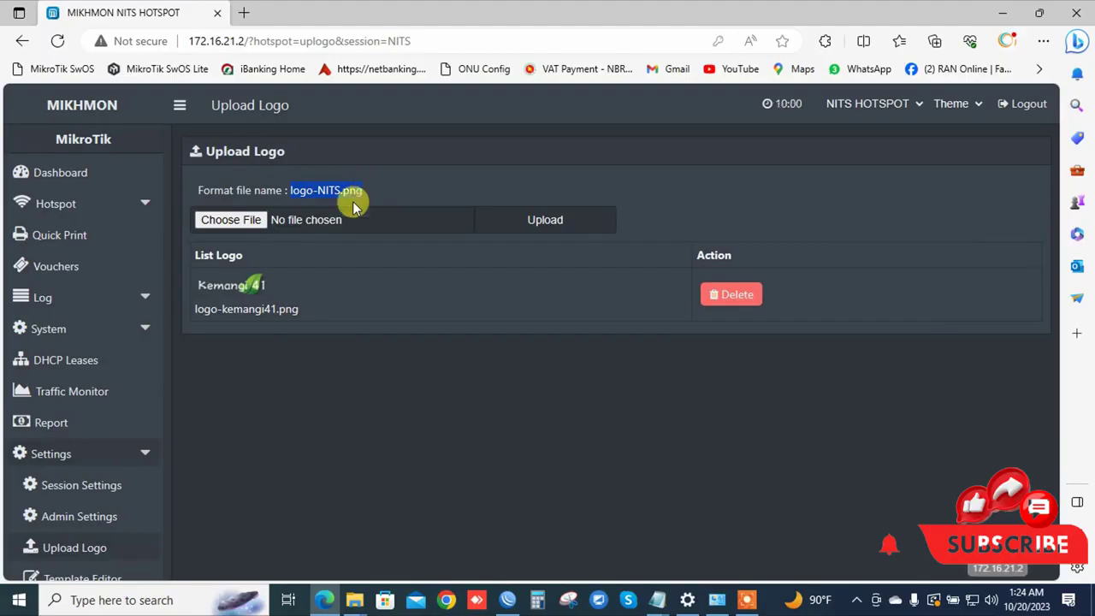
# Choose logo-NITS.png.png from Downloads and upload it; Mikhmon rejects the file name.
pyautogui.click(246, 221)
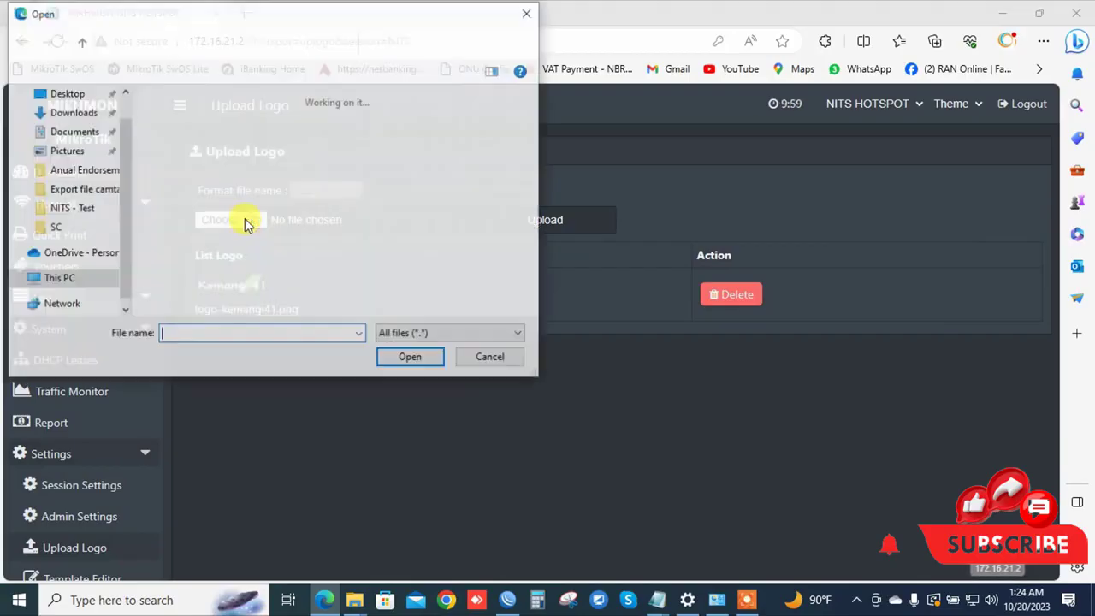
pyautogui.click(71, 118)
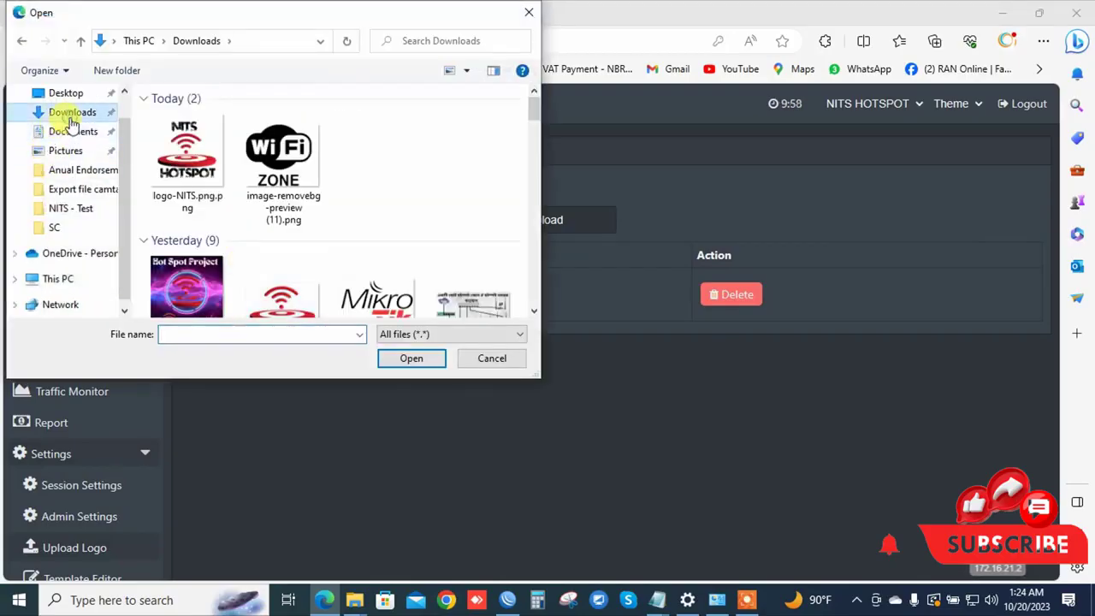
pyautogui.doubleClick(211, 144)
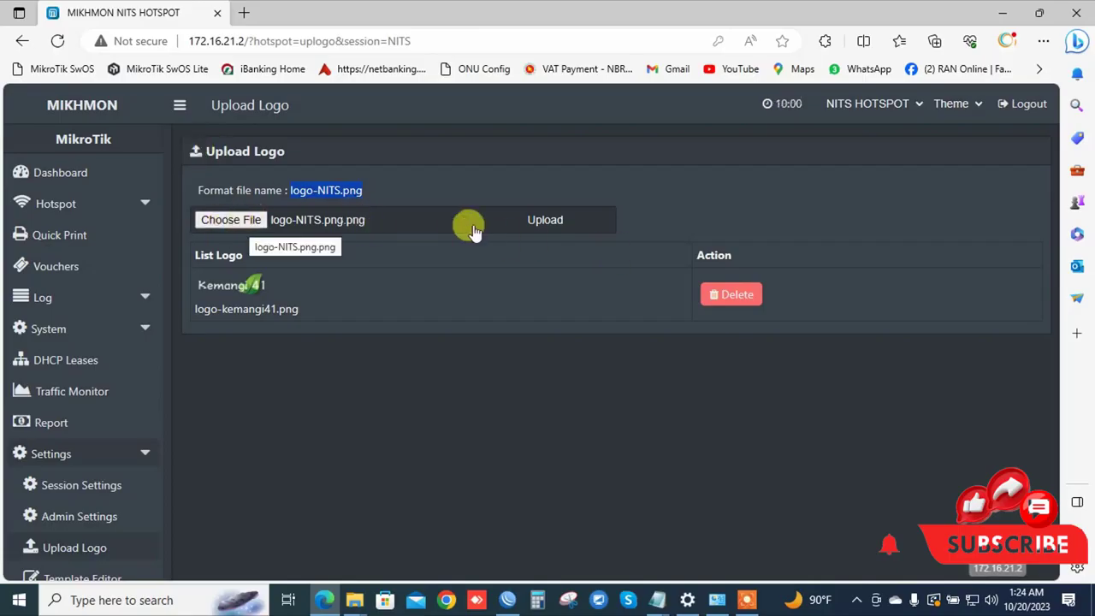
pyautogui.click(556, 221)
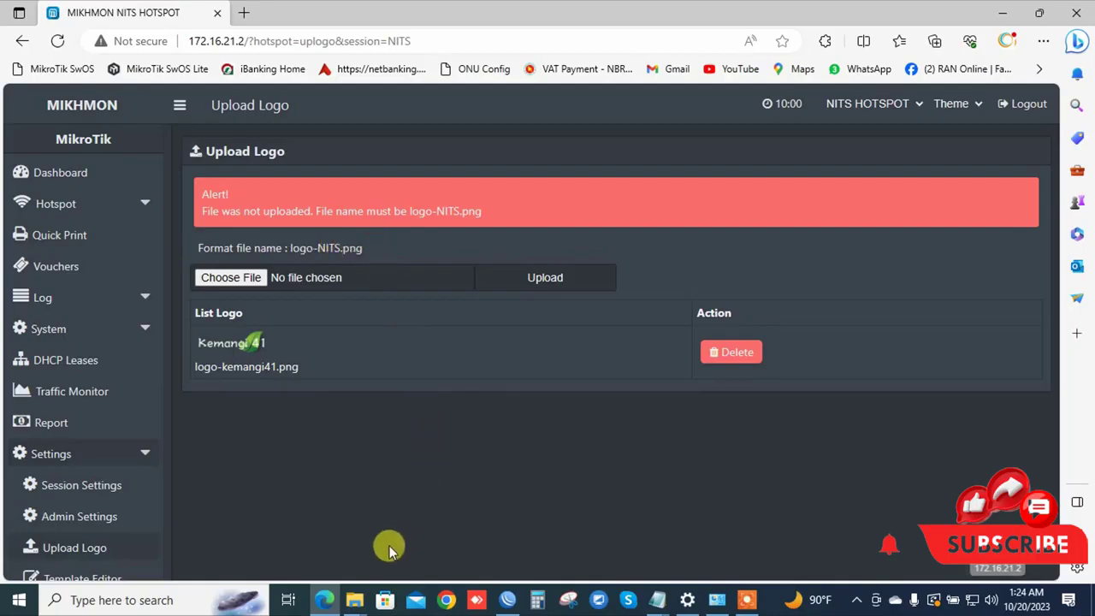
# Rename the image to logo-NITS.png by deleting the extra .png, then minimize Explorer.
pyautogui.moveTo(353, 600)
pyautogui.click(311, 537)
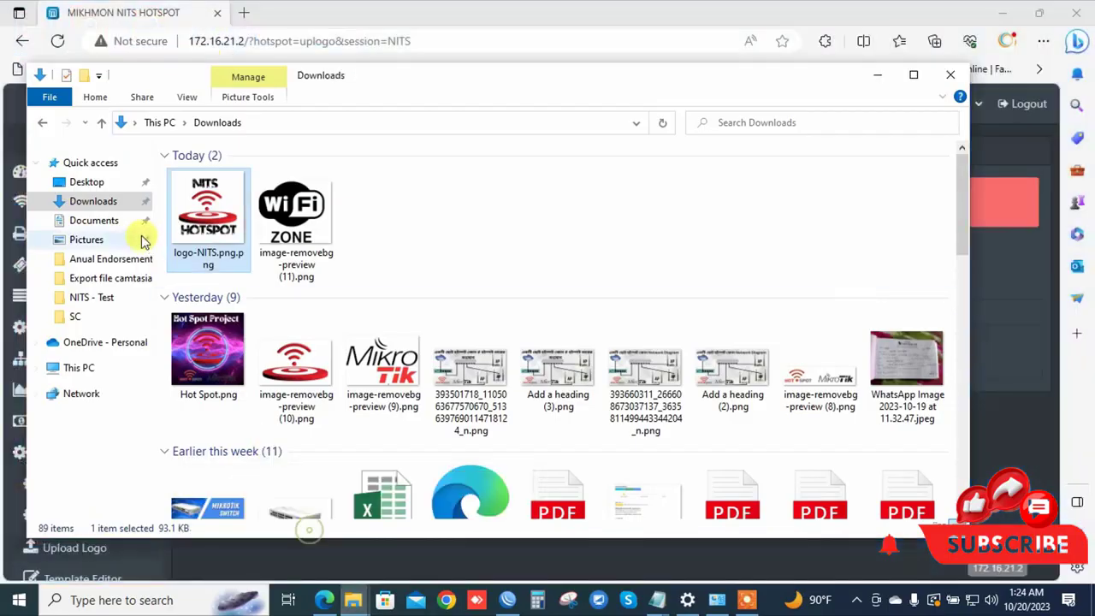
pyautogui.rightClick(244, 264)
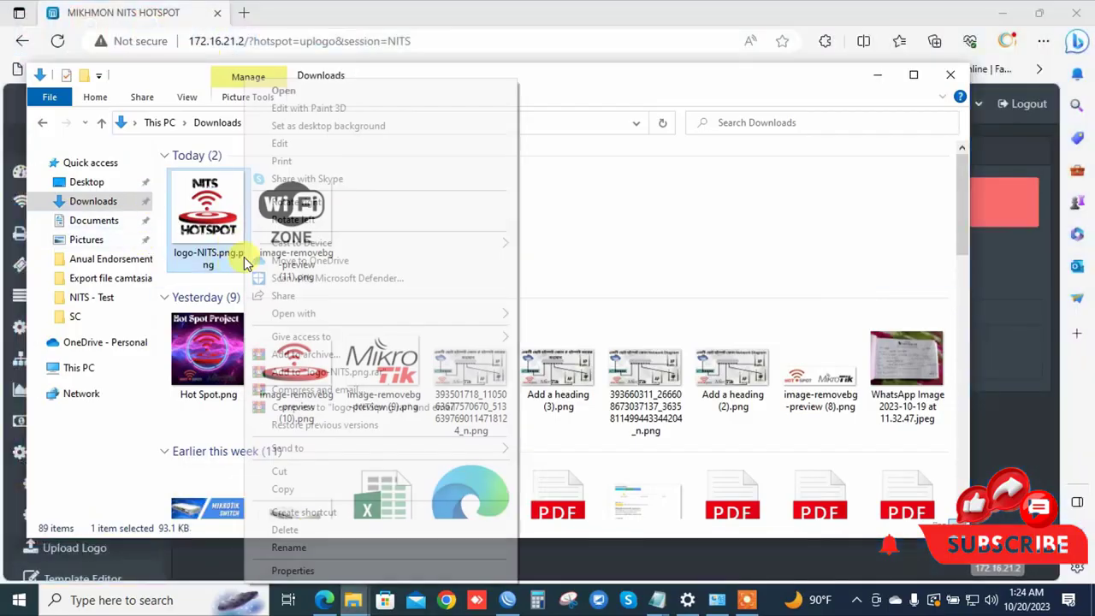
pyautogui.click(301, 545)
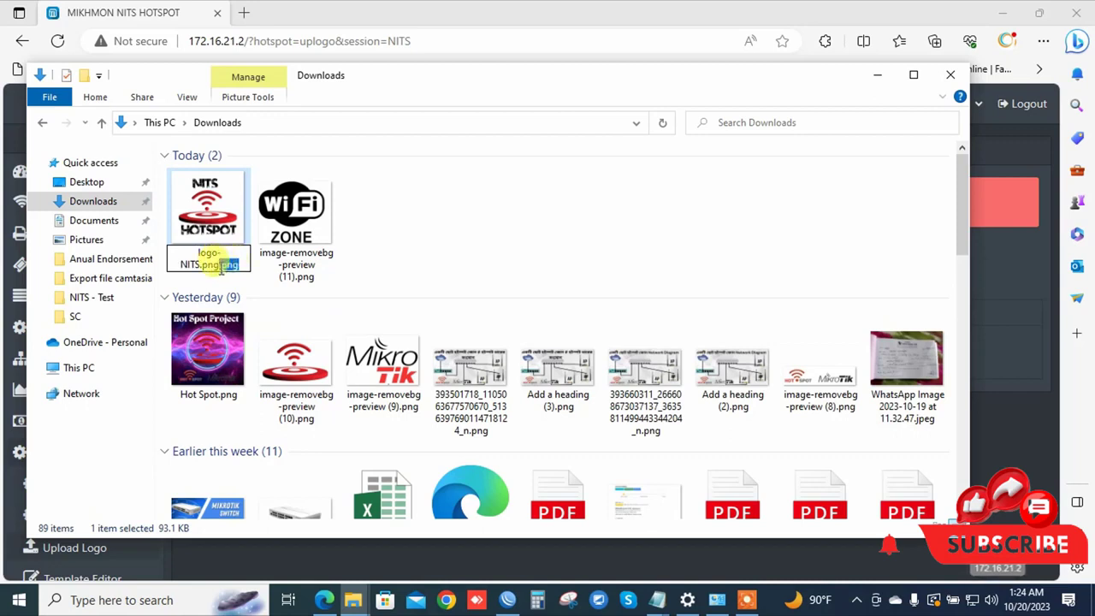
pyautogui.press('BackSpace')
pyautogui.press('Return')
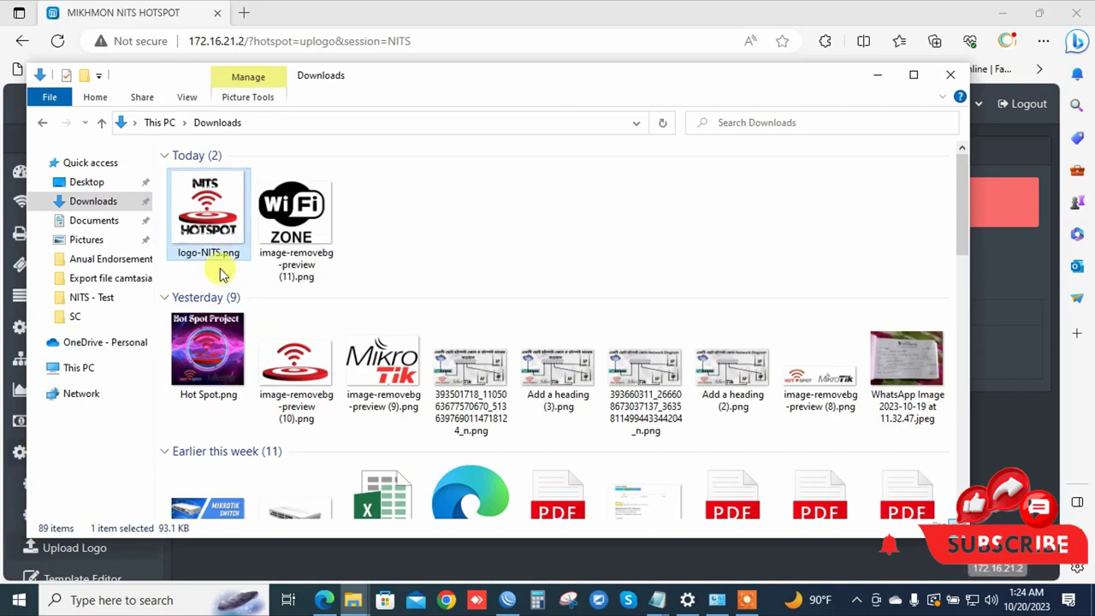
pyautogui.click(866, 77)
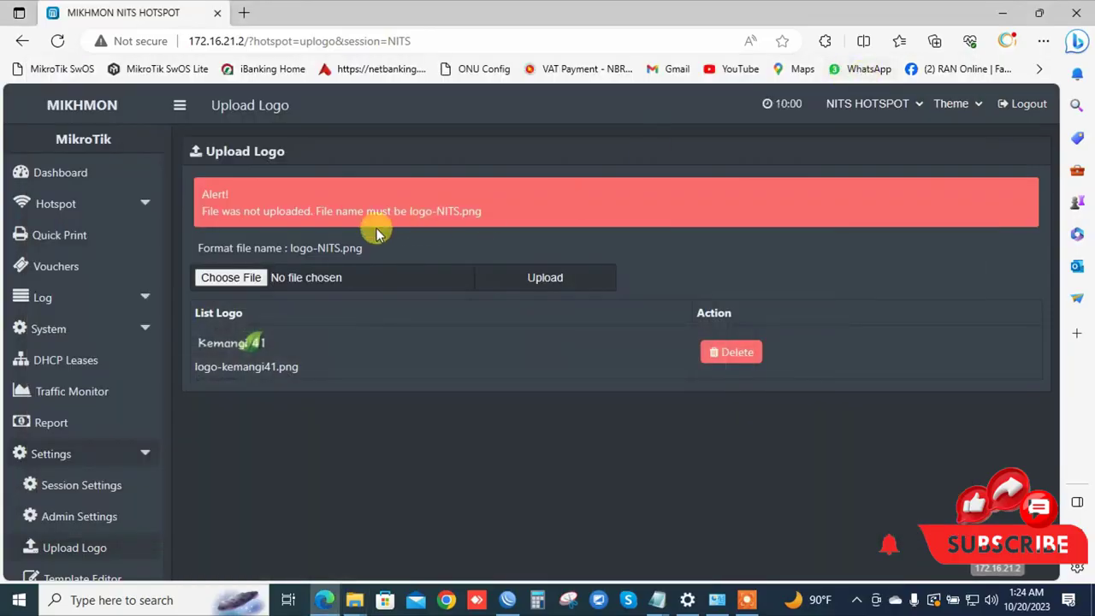
# Upload logo-NITS.png from Downloads, then delete logo-kemangi41.png and confirm with OK.
pyautogui.click(259, 279)
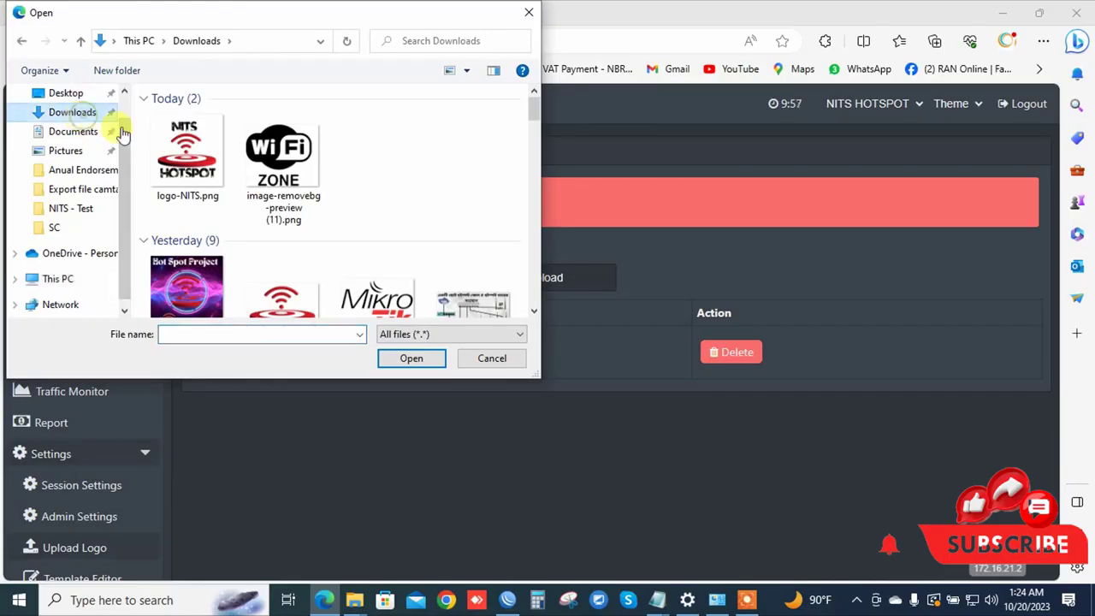
pyautogui.click(169, 152)
pyautogui.doubleClick(169, 153)
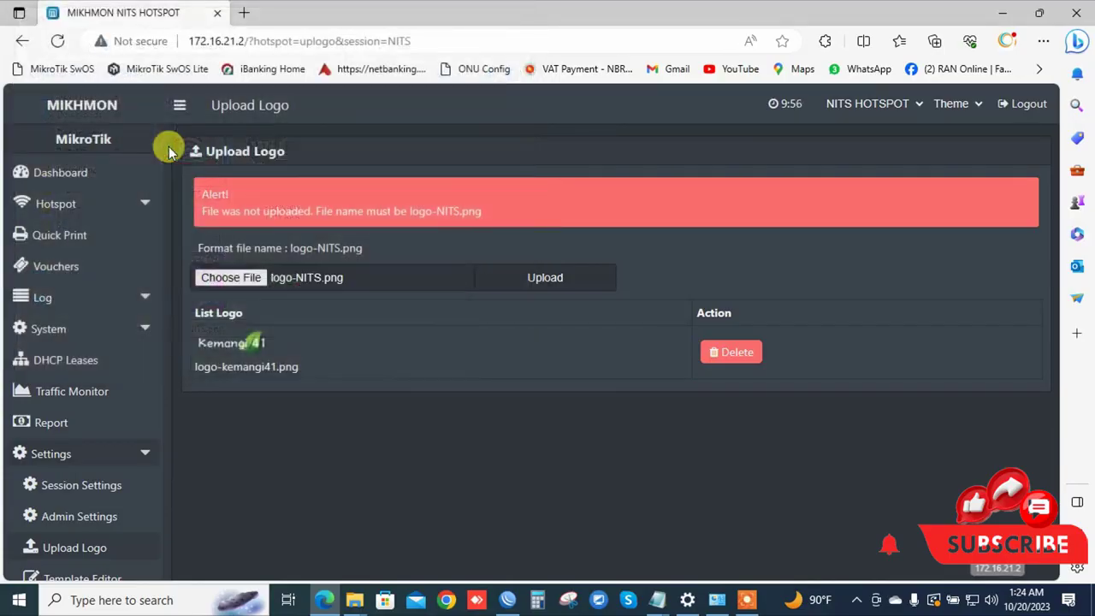
pyautogui.click(550, 283)
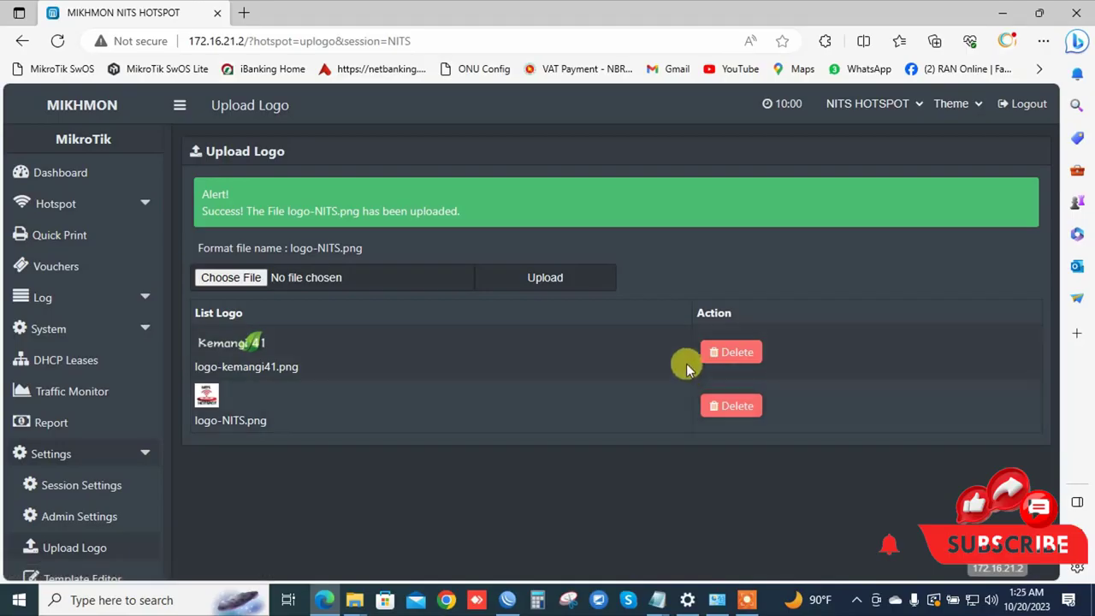
pyautogui.click(725, 352)
pyautogui.click(625, 129)
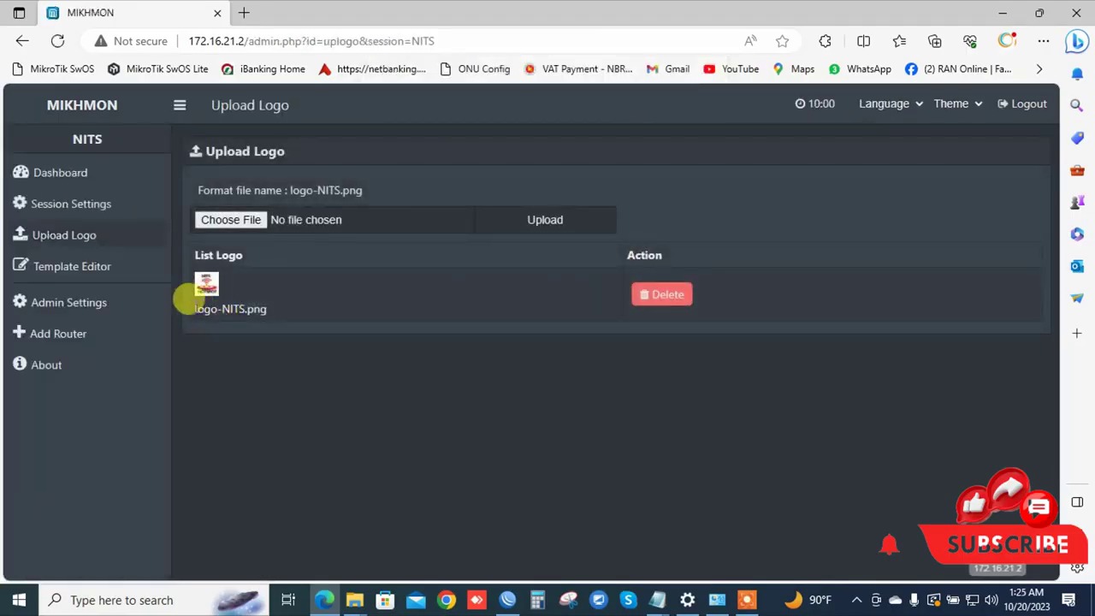
# Visit Admin Settings, toggle the sidebar, go back to Upload Logo, then open Template Editor.
pyautogui.moveTo(185, 298); pyautogui.dragTo(285, 306)
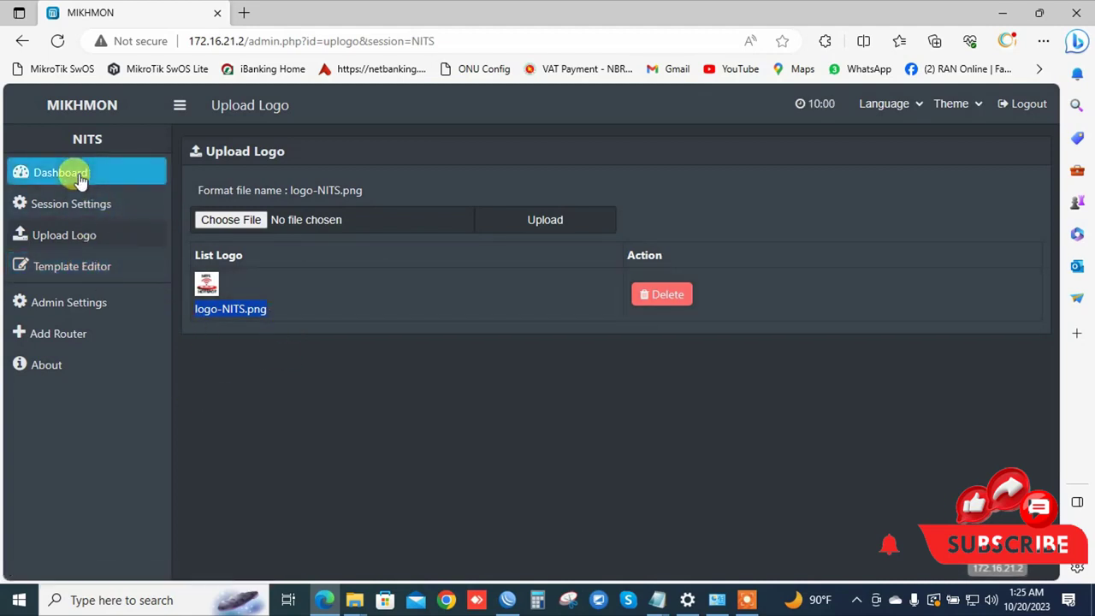
pyautogui.click(92, 303)
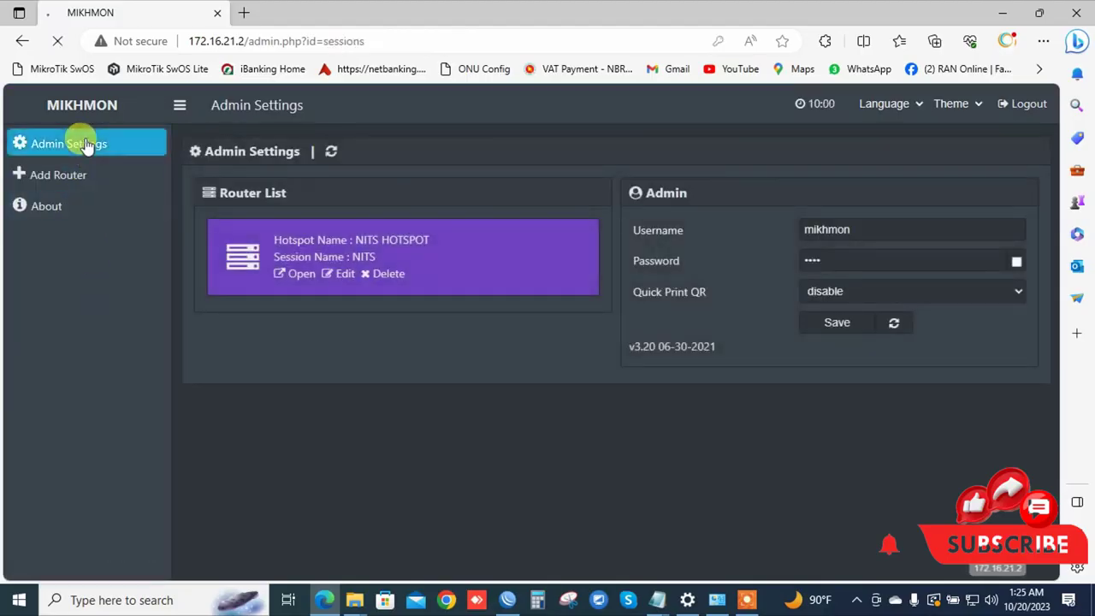
pyautogui.click(74, 144)
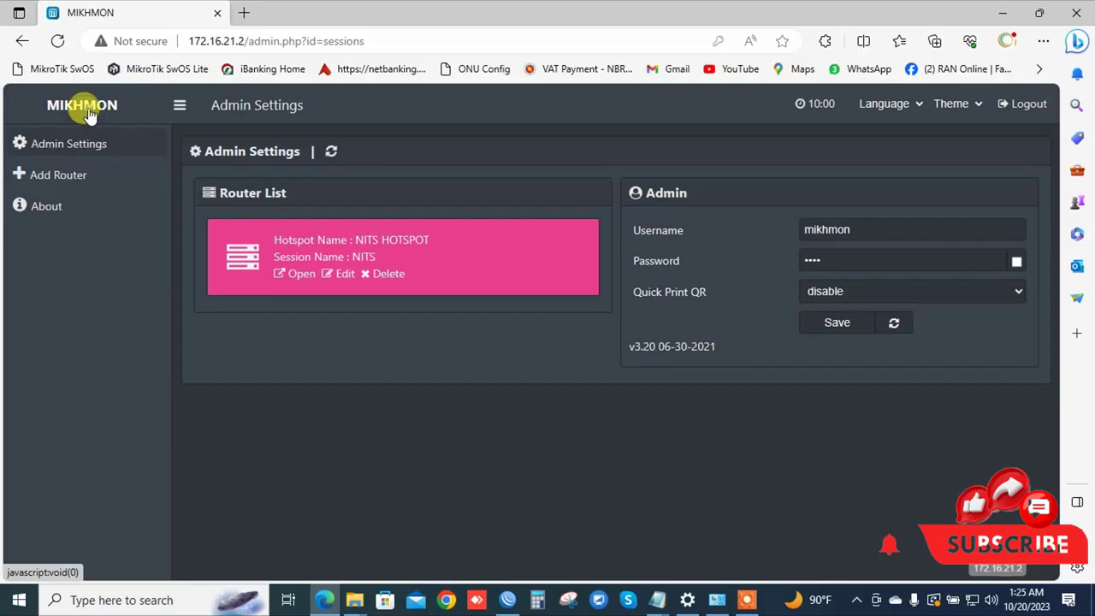
pyautogui.click(179, 106)
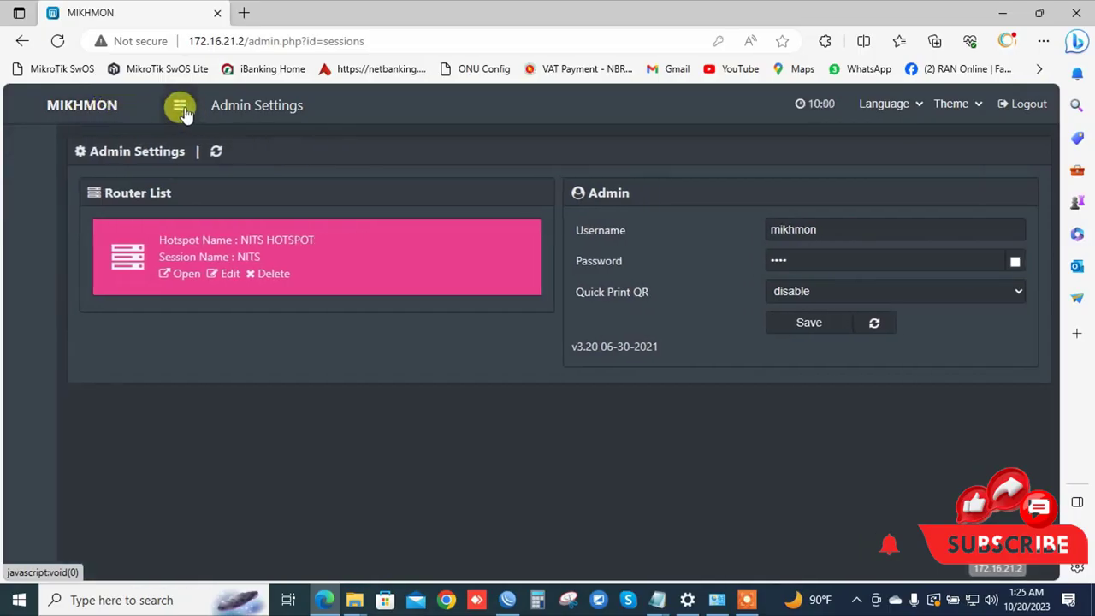
pyautogui.click(180, 106)
pyautogui.click(23, 40)
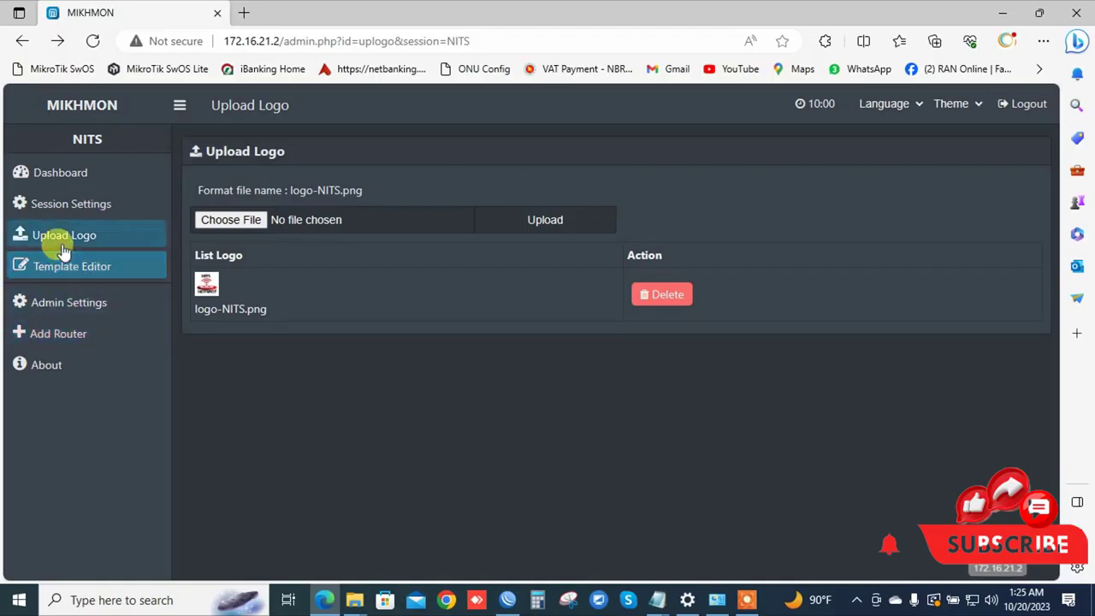
pyautogui.click(70, 276)
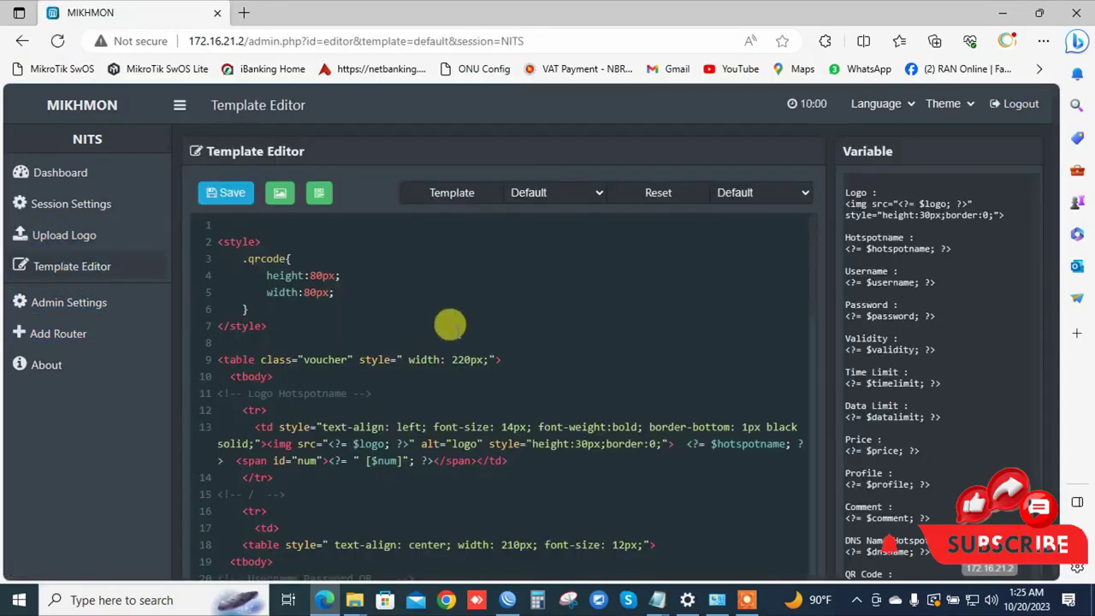
# Scroll through the default voucher template code in the Template Editor.
pyautogui.scroll(-2, 453, 387)
pyautogui.scroll(-10, 453, 387)
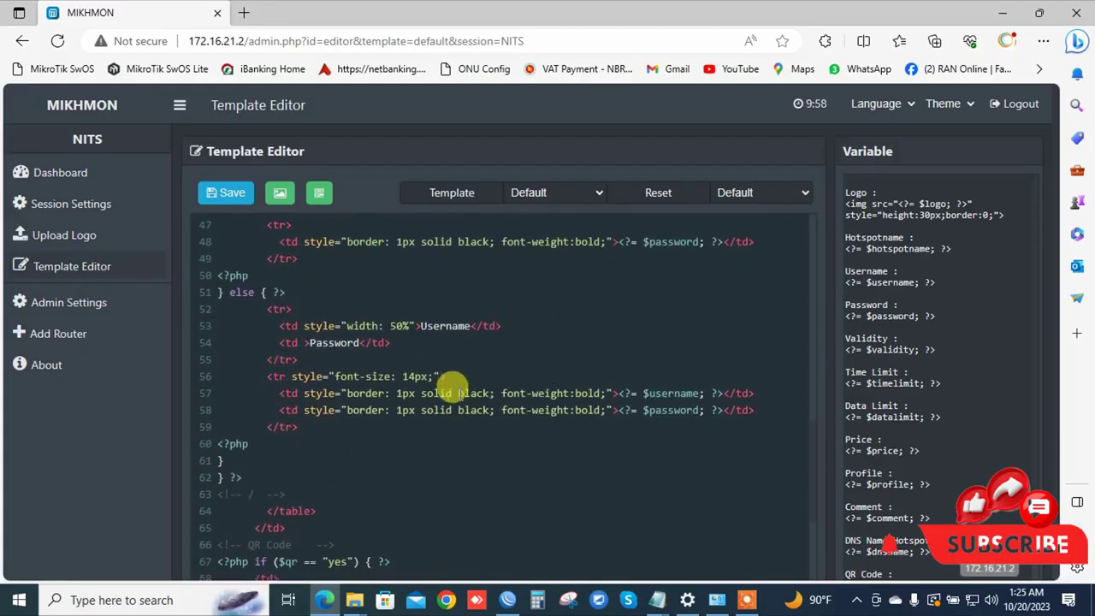
pyautogui.scroll(-2, 453, 386)
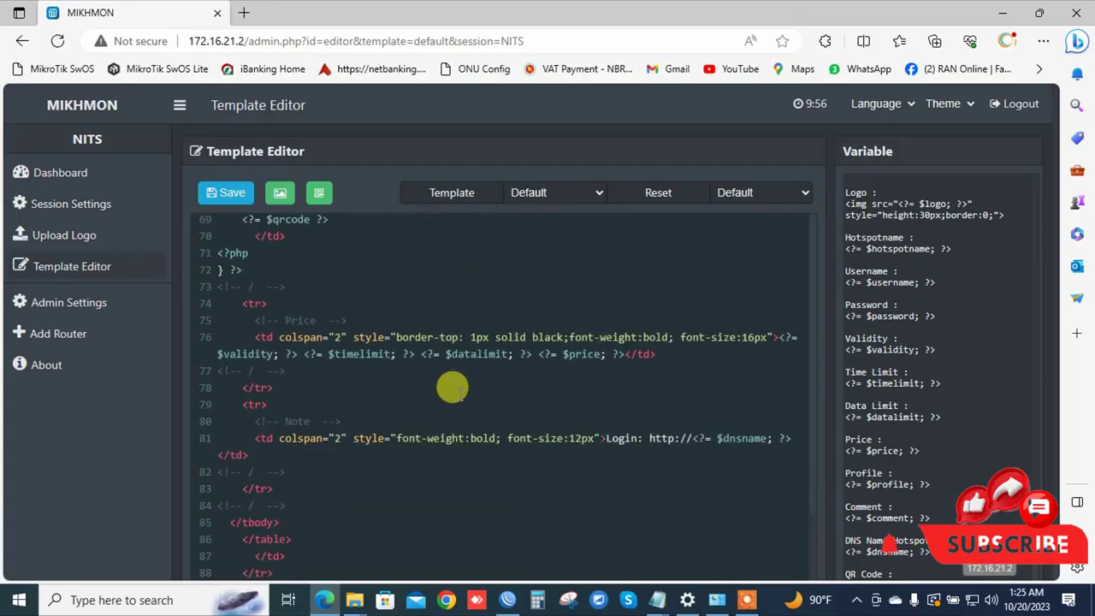
pyautogui.scroll(12, 452, 388)
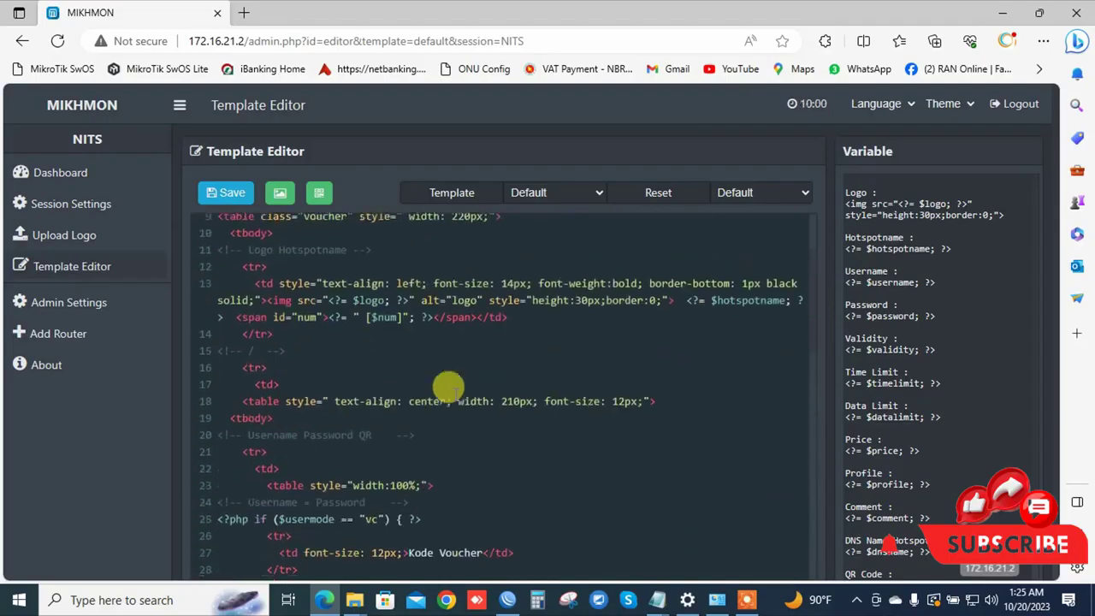
pyautogui.scroll(2, 448, 388)
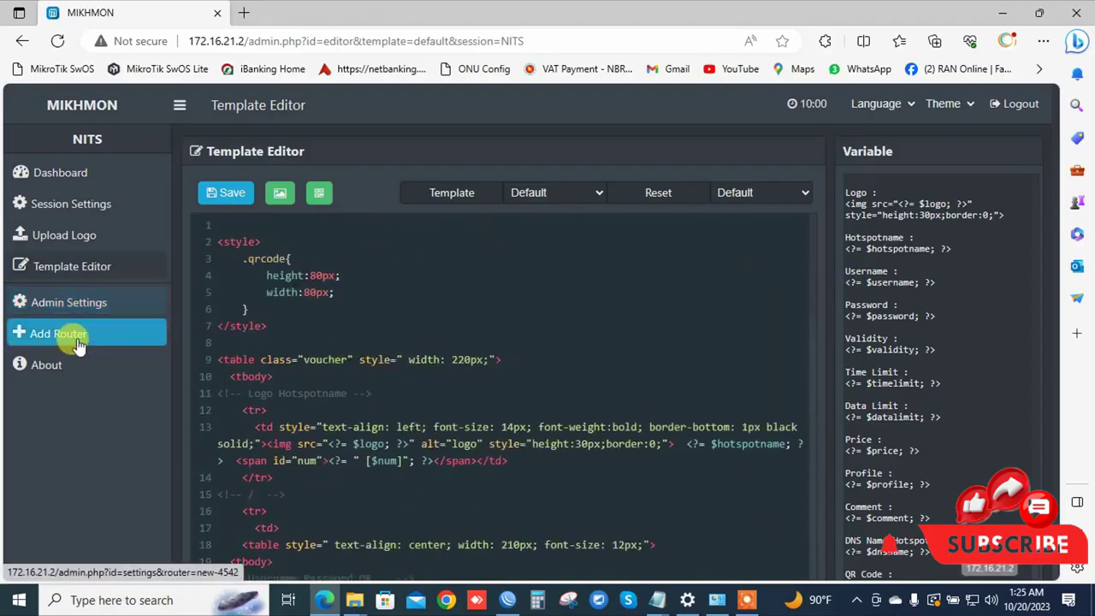
# Check Admin Settings, go back, and open the NITS Session Settings (MikroTik IP 172.16.21.1).
pyautogui.click(47, 302)
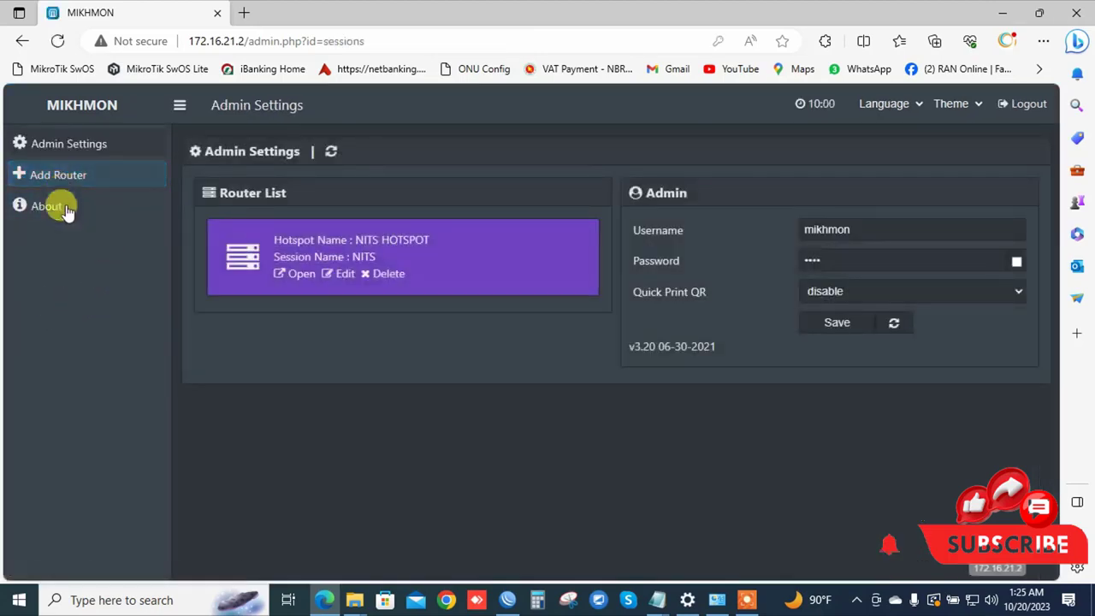
pyautogui.click(19, 41)
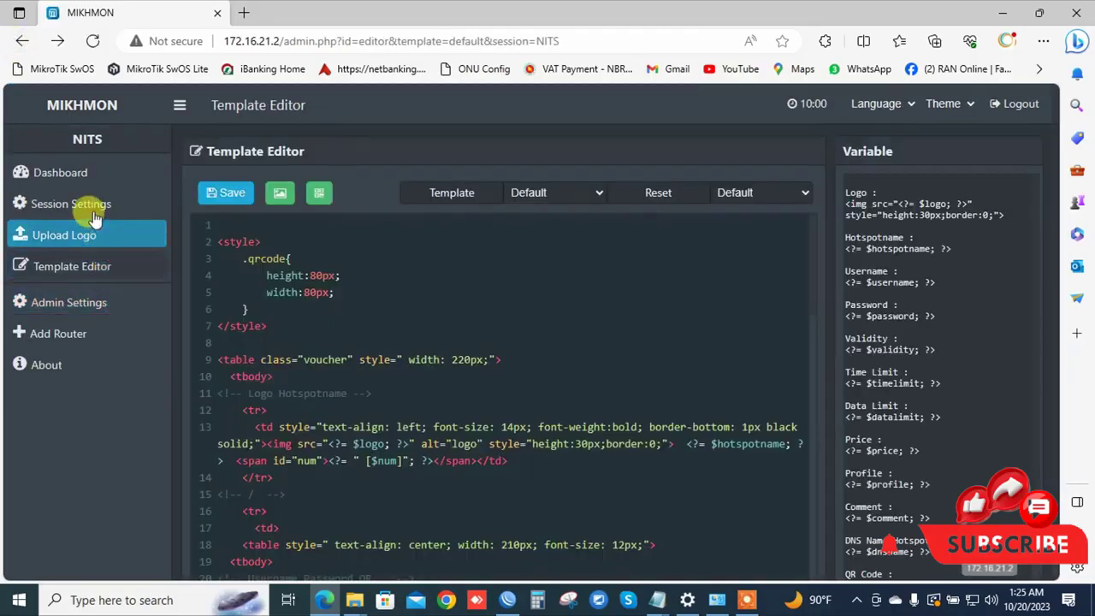
pyautogui.click(86, 206)
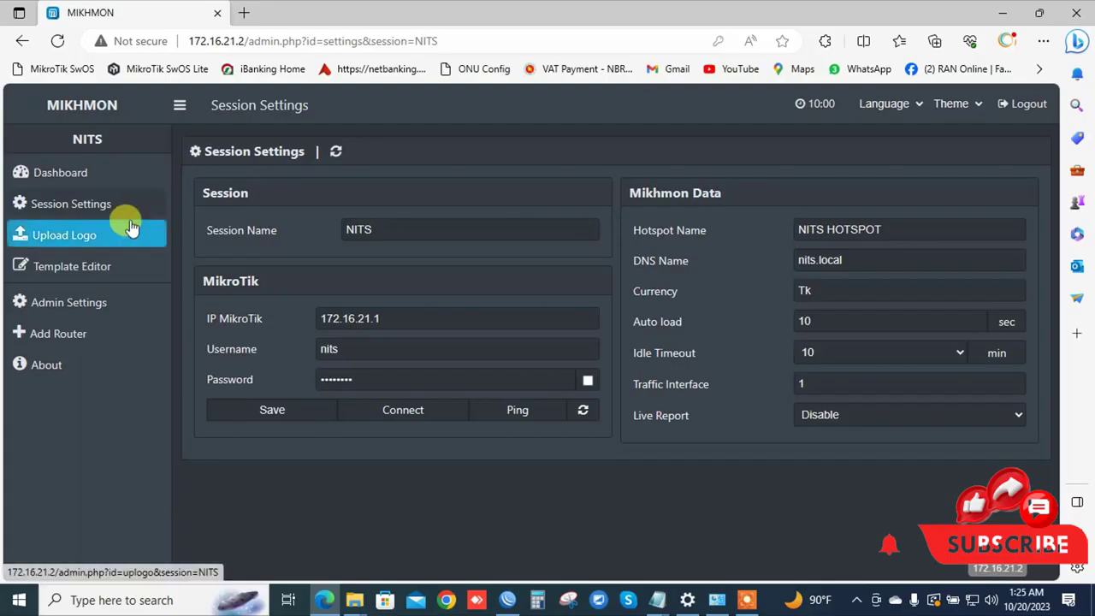
# Open the NITS dashboard, then Hotspot > User Profile > Profile List showing only default.
pyautogui.click(88, 174)
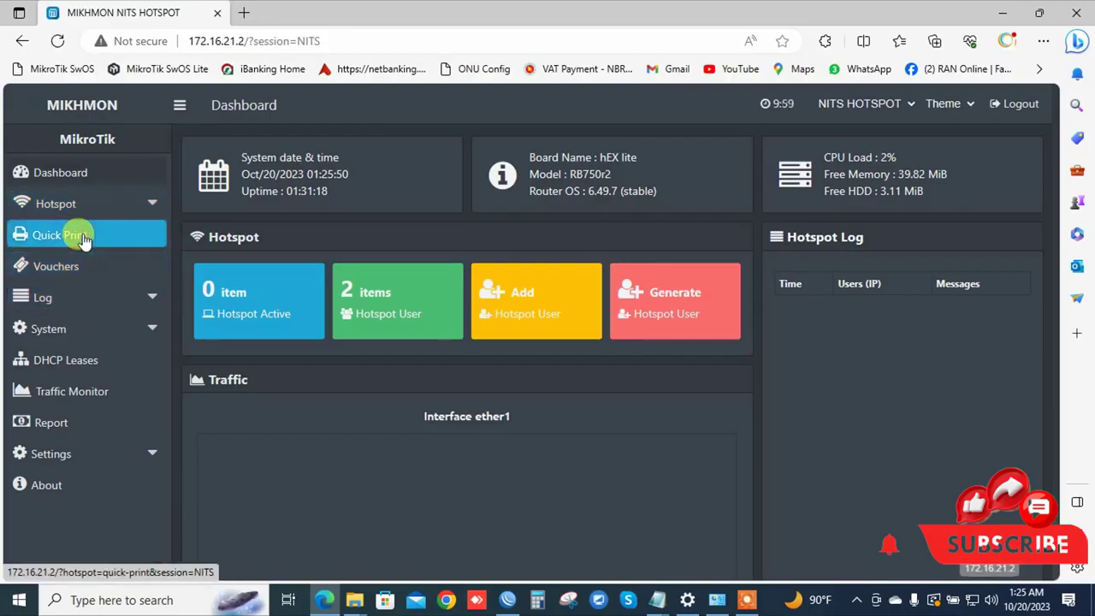
pyautogui.click(81, 328)
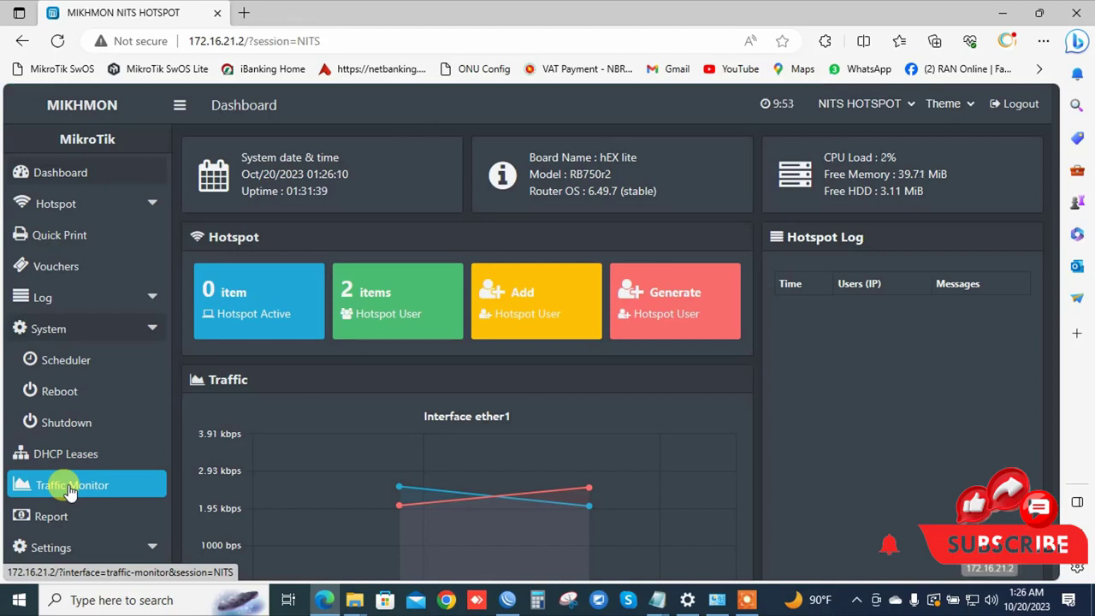
pyautogui.click(69, 332)
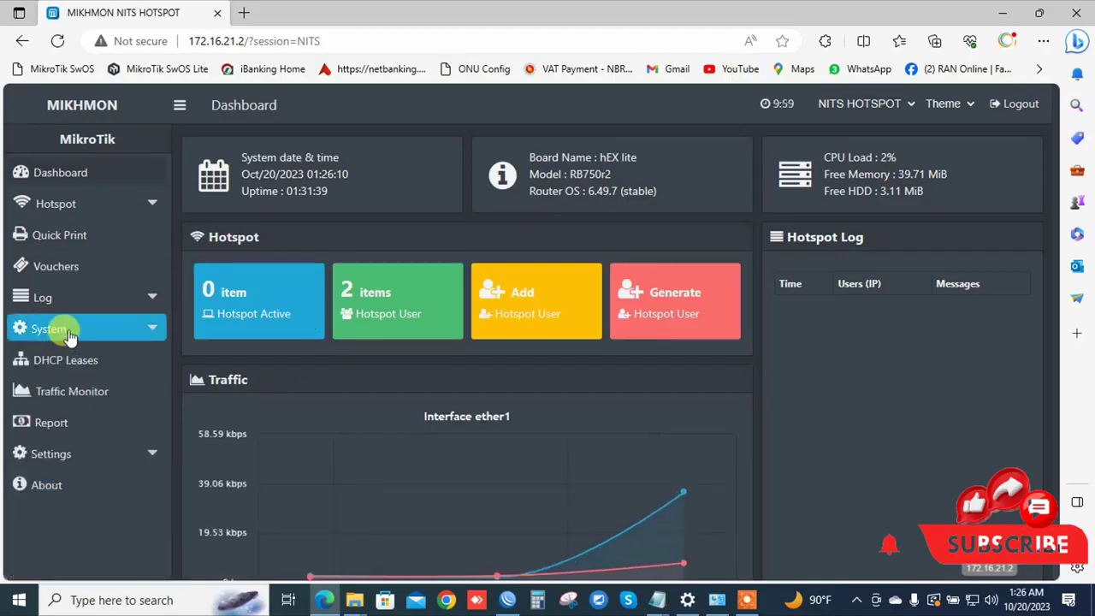
pyautogui.click(102, 217)
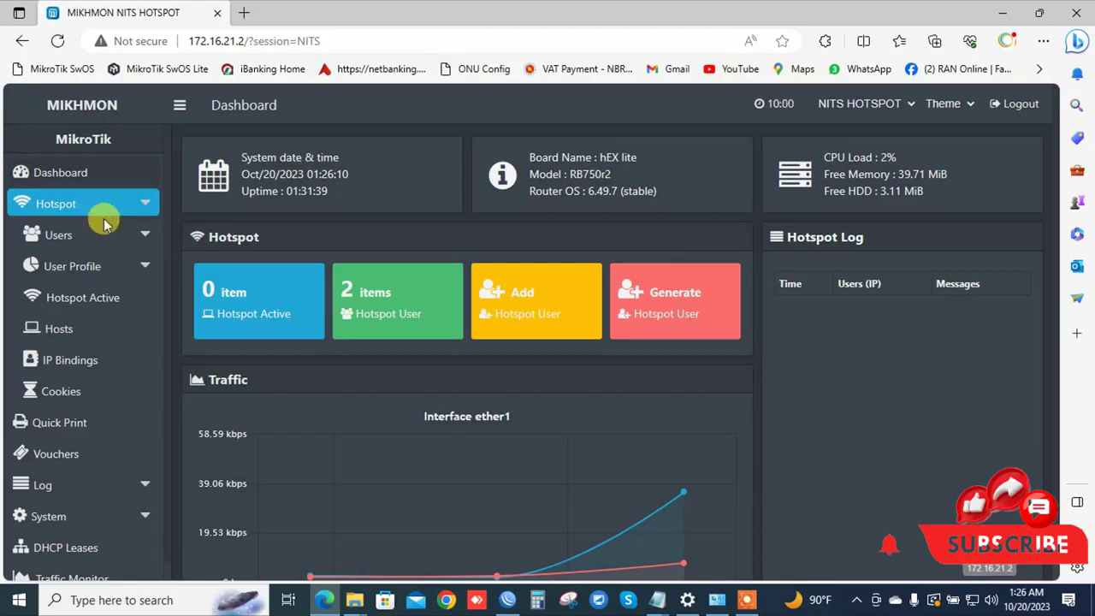
pyautogui.click(100, 277)
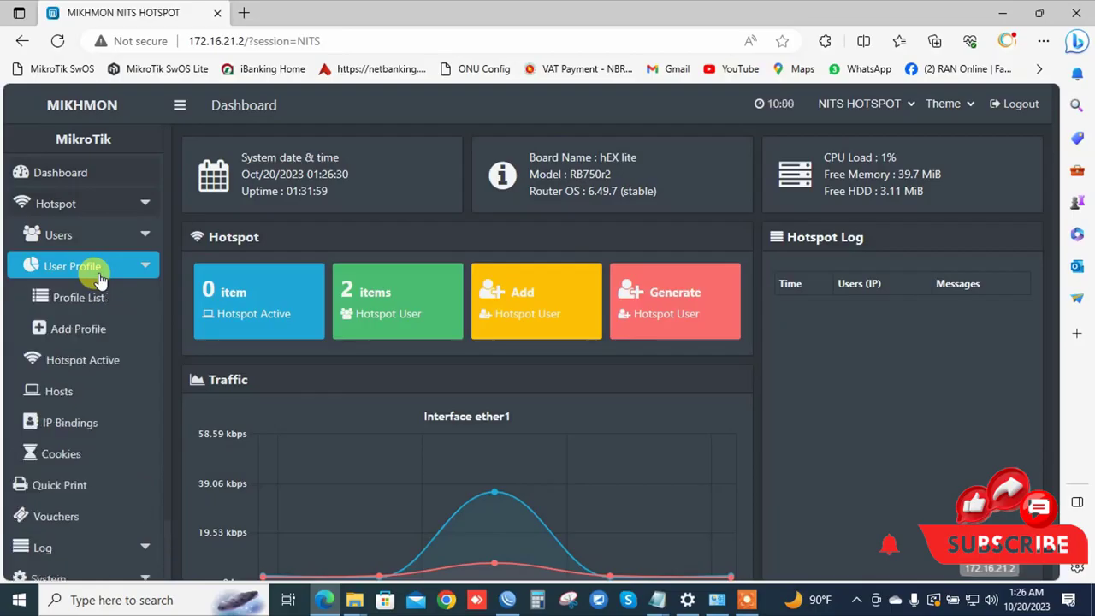
pyautogui.click(77, 305)
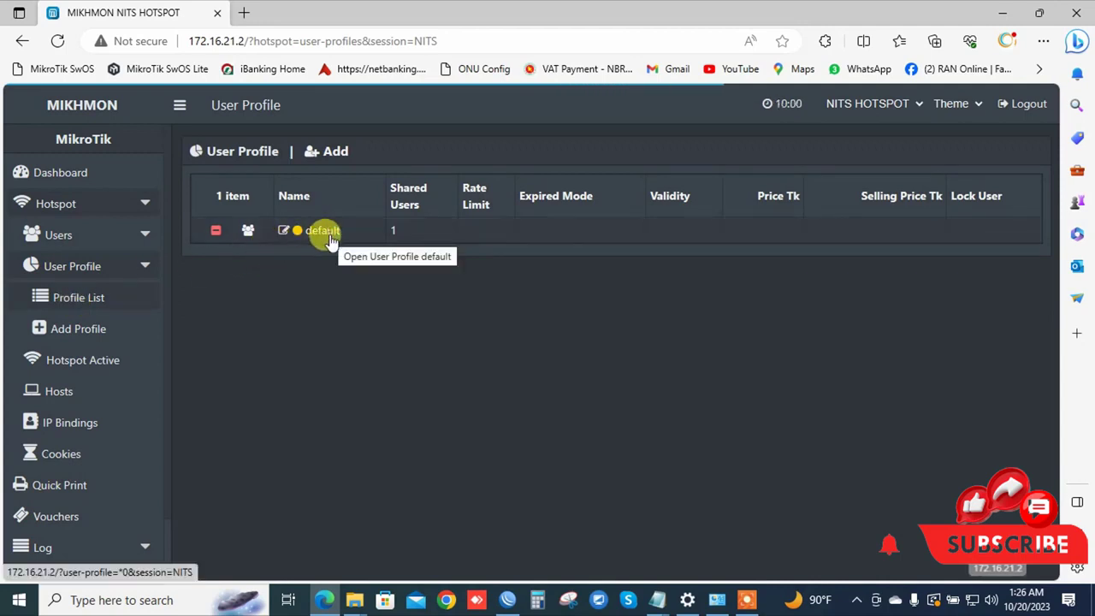
pyautogui.click(507, 600)
pyautogui.click(81, 198)
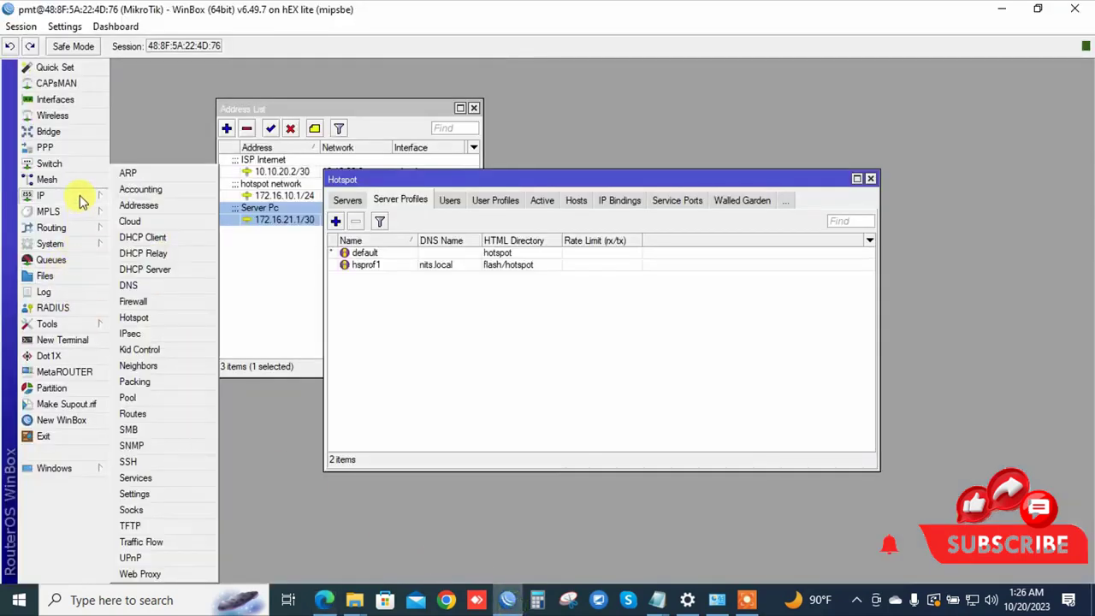
pyautogui.click(135, 318)
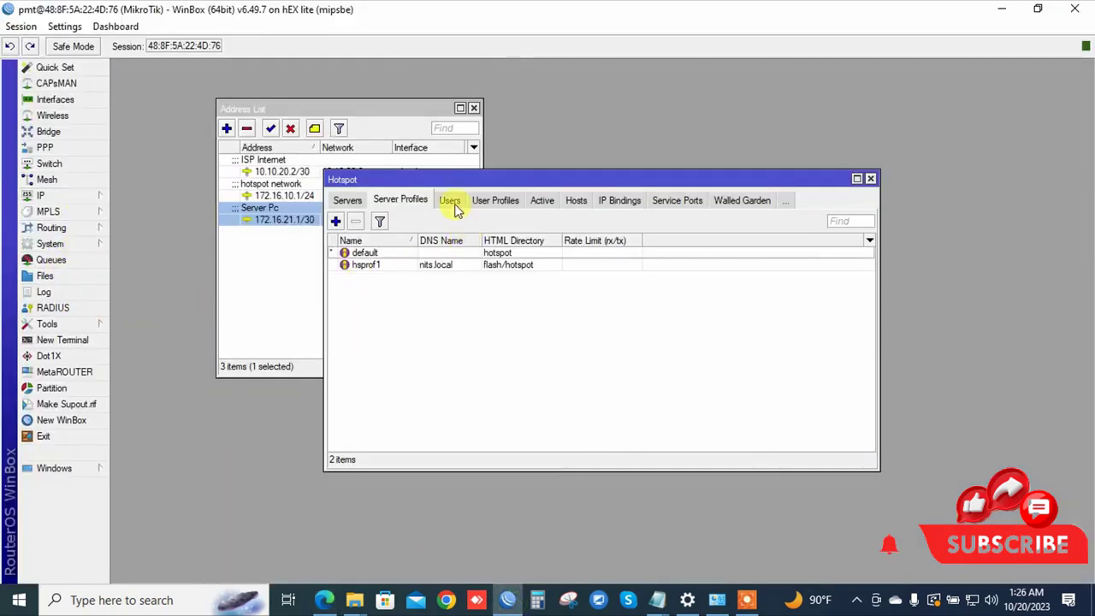
pyautogui.click(483, 204)
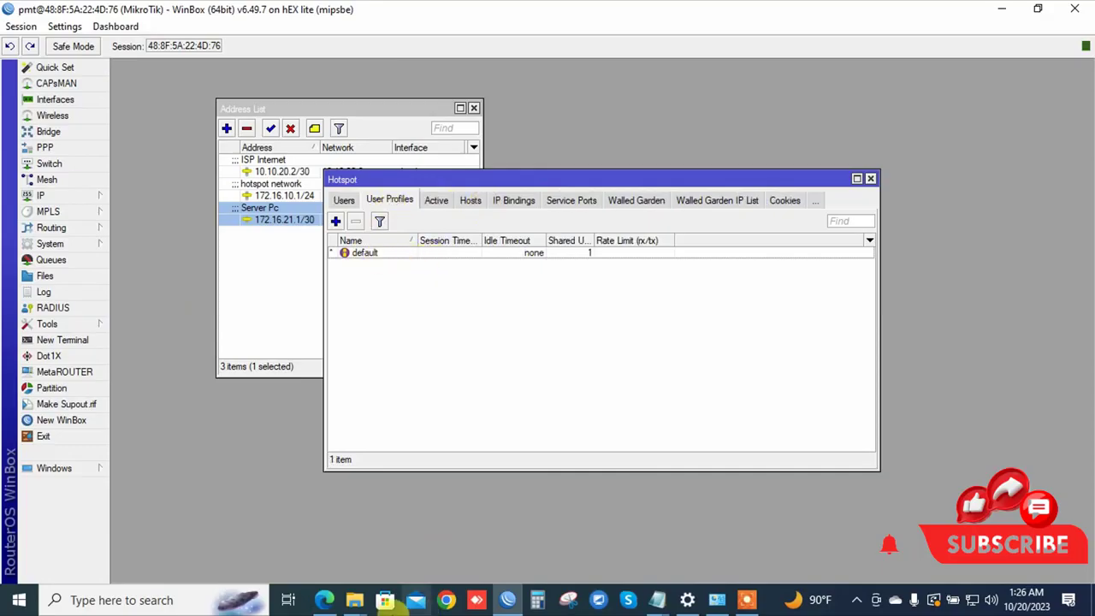
pyautogui.click(324, 600)
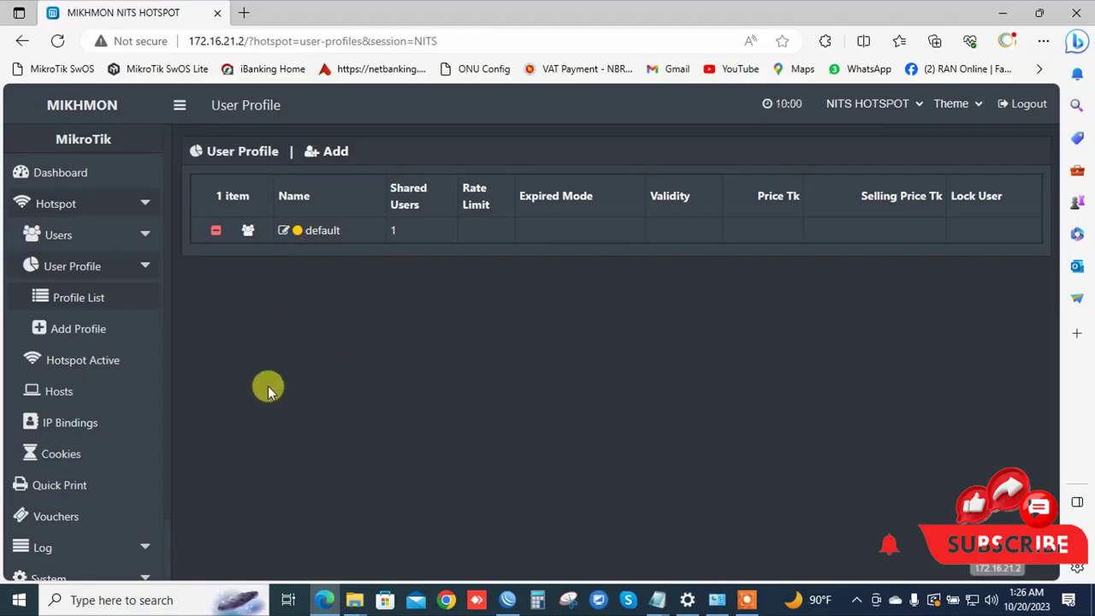
# Open the Add User Profile form and click into the empty Name field.
pyautogui.click(78, 330)
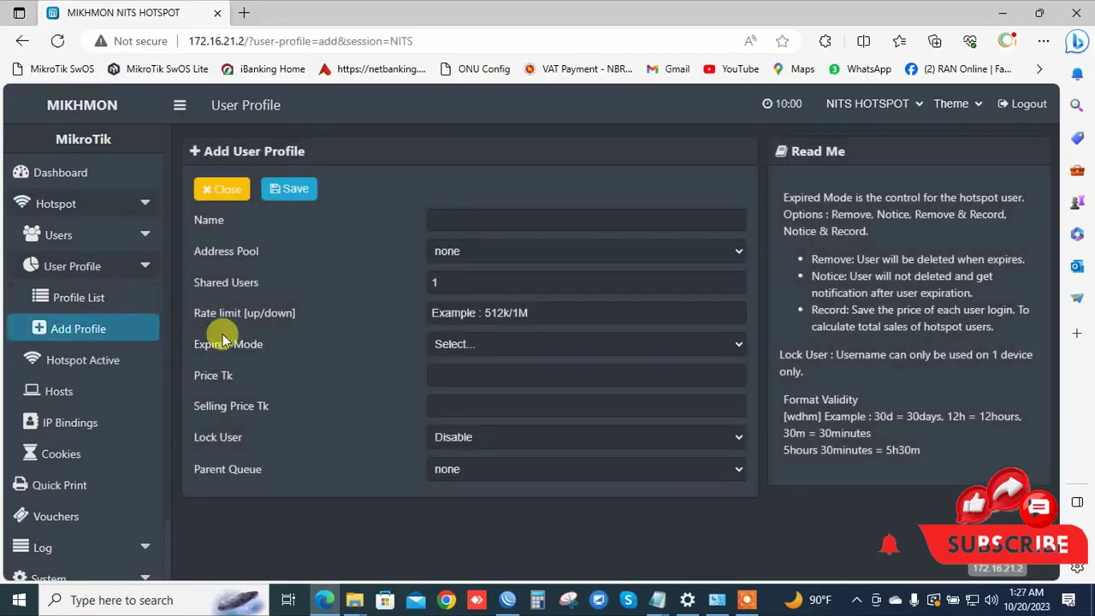
pyautogui.click(438, 218)
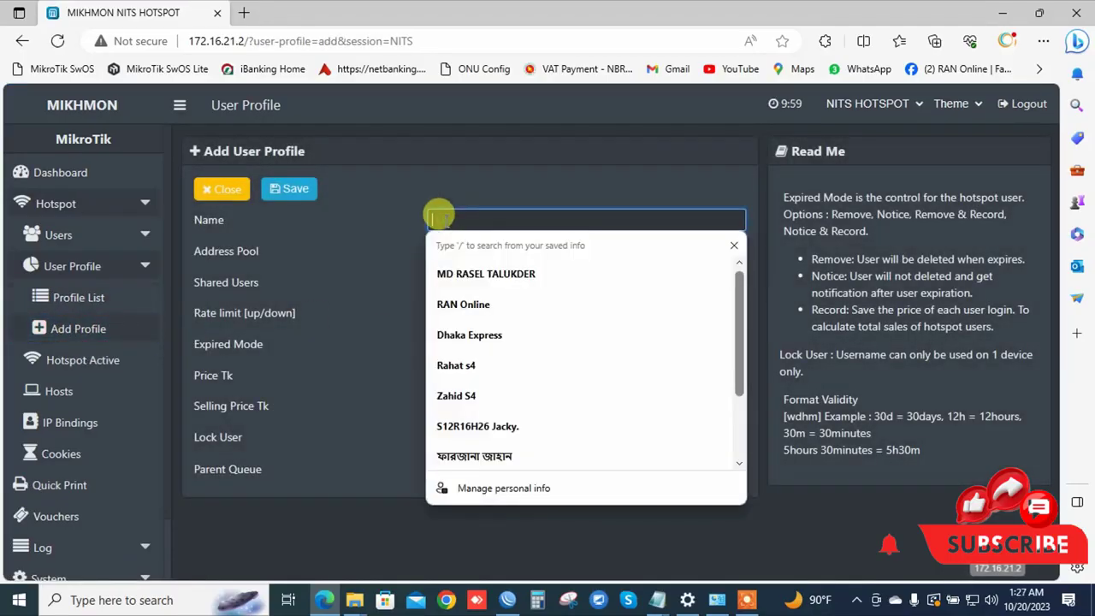
pyautogui.click(888, 496)
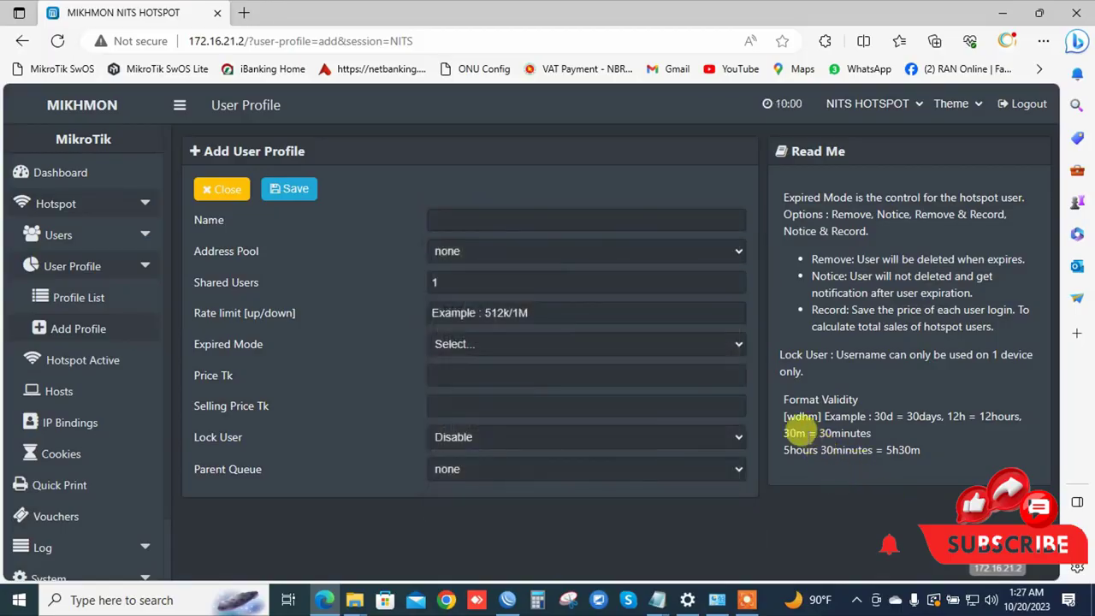
# Highlight the Format Validity notes (12h, 30m examples), then return to the Name field.
pyautogui.moveTo(780, 395); pyautogui.dragTo(997, 444)
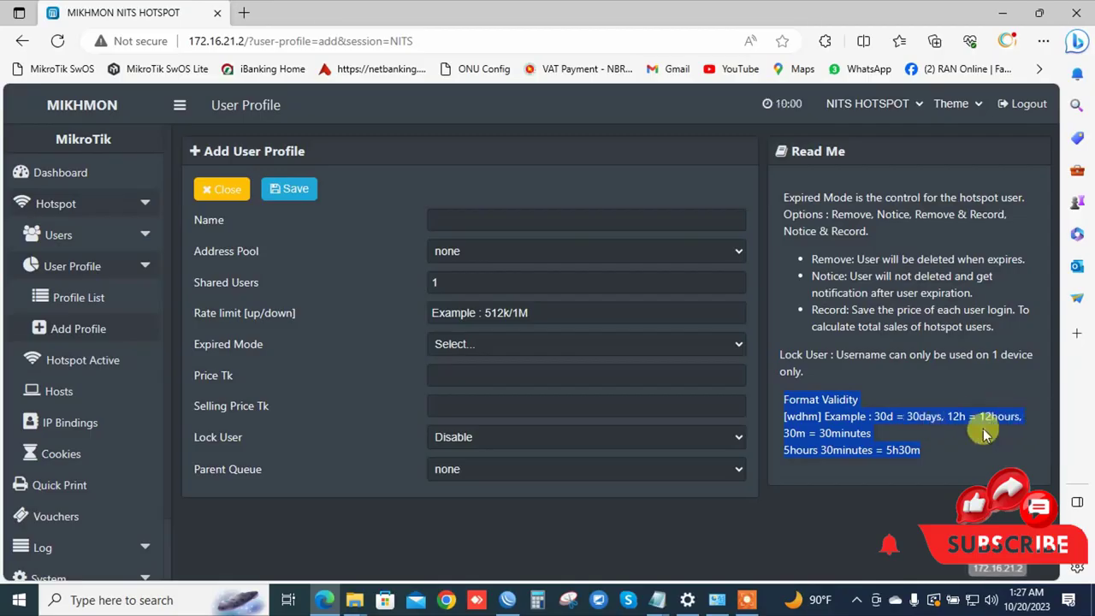
pyautogui.click(922, 409)
pyautogui.moveTo(947, 416); pyautogui.dragTo(994, 417)
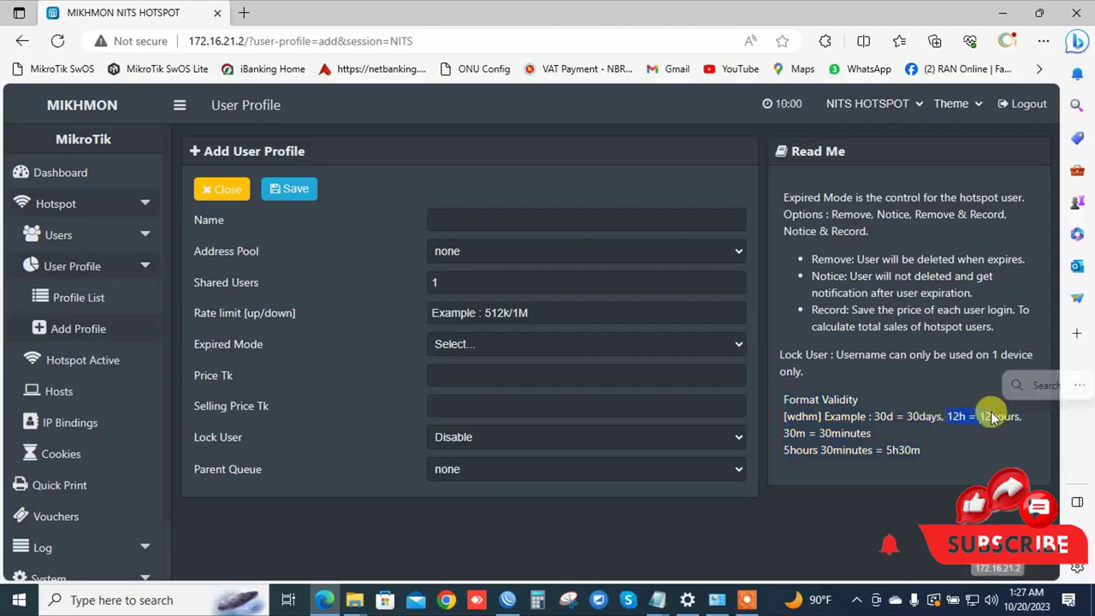
pyautogui.click(954, 417)
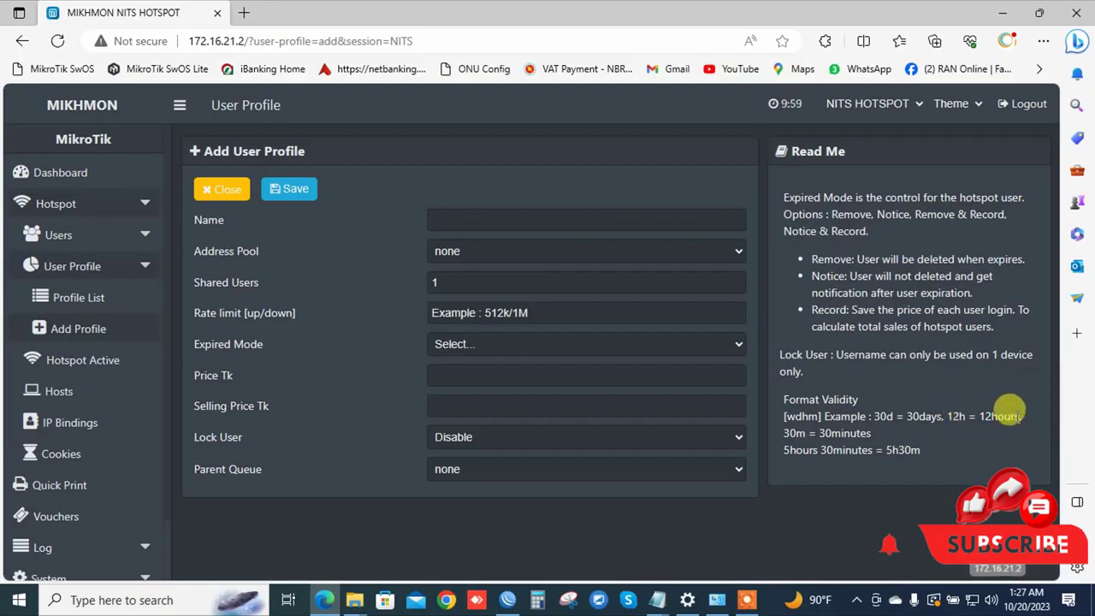
pyautogui.moveTo(783, 432); pyautogui.dragTo(809, 436)
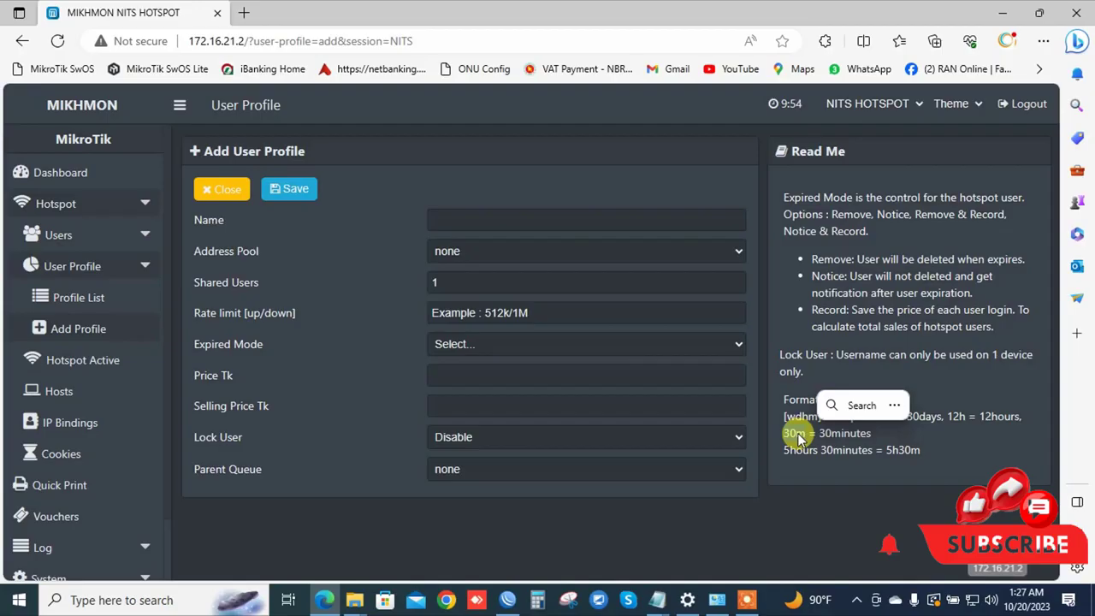
pyautogui.click(452, 219)
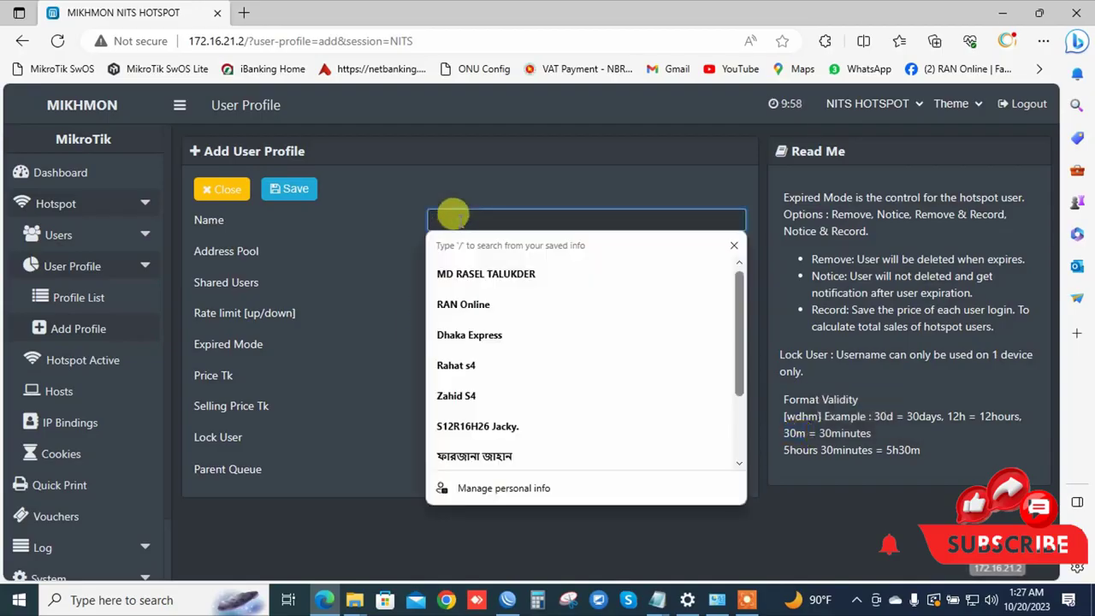
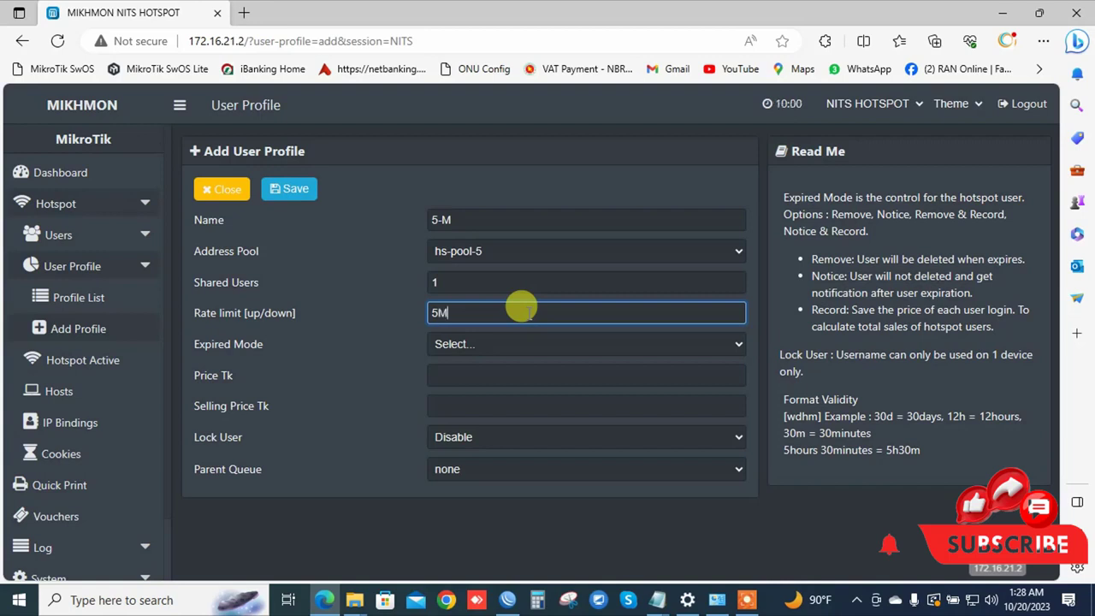
# Complete the 5M/5M rate limit, choose Remove & Record expiry, and set validity 5m.
pyautogui.write('5M')
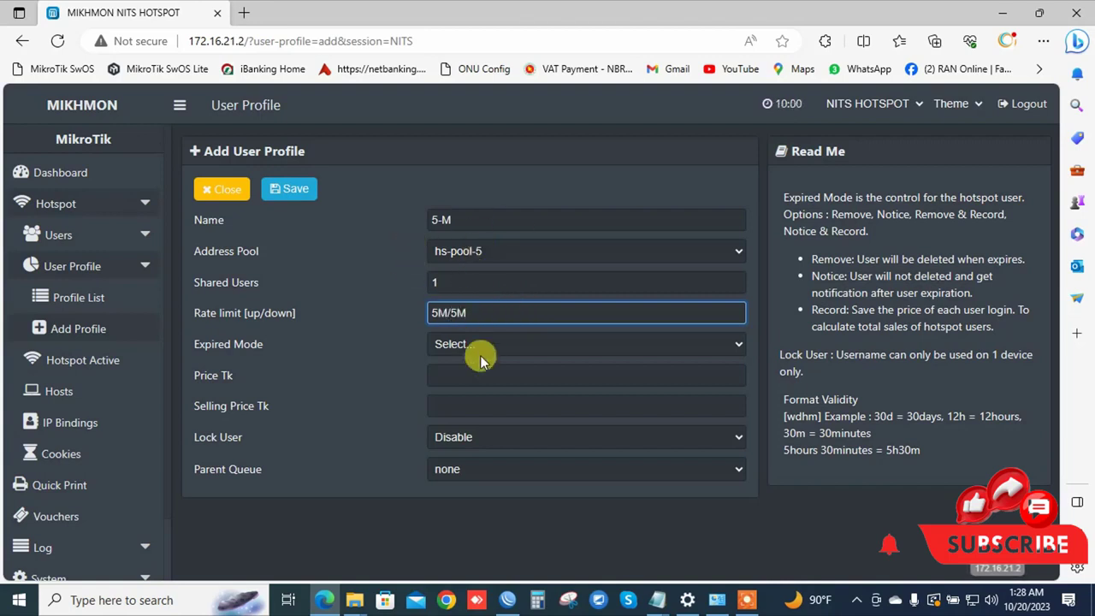
pyautogui.click(439, 219)
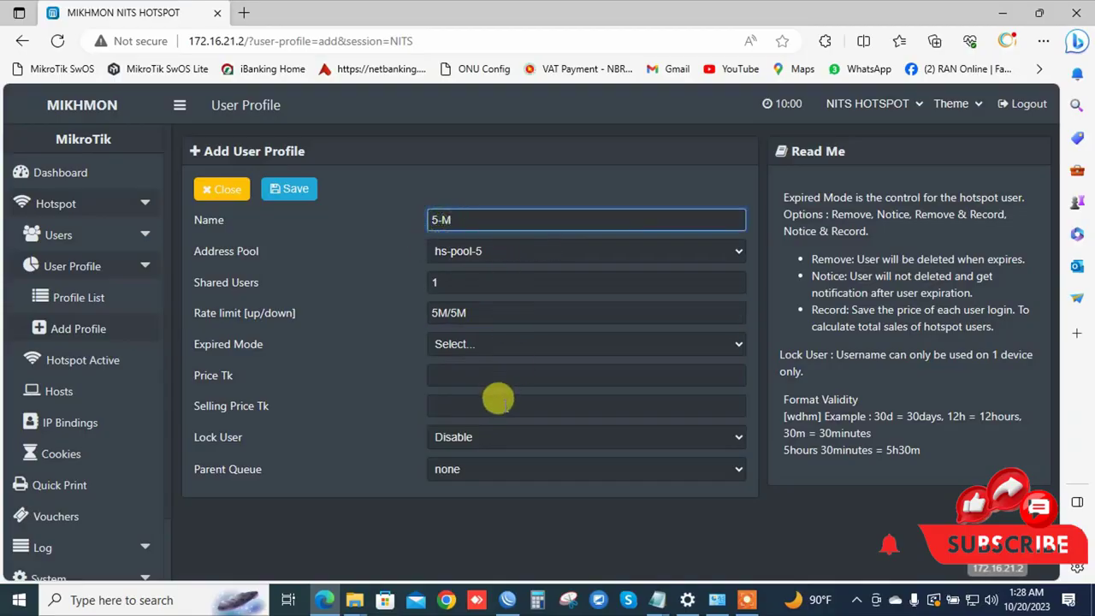
pyautogui.click(465, 344)
pyautogui.click(475, 424)
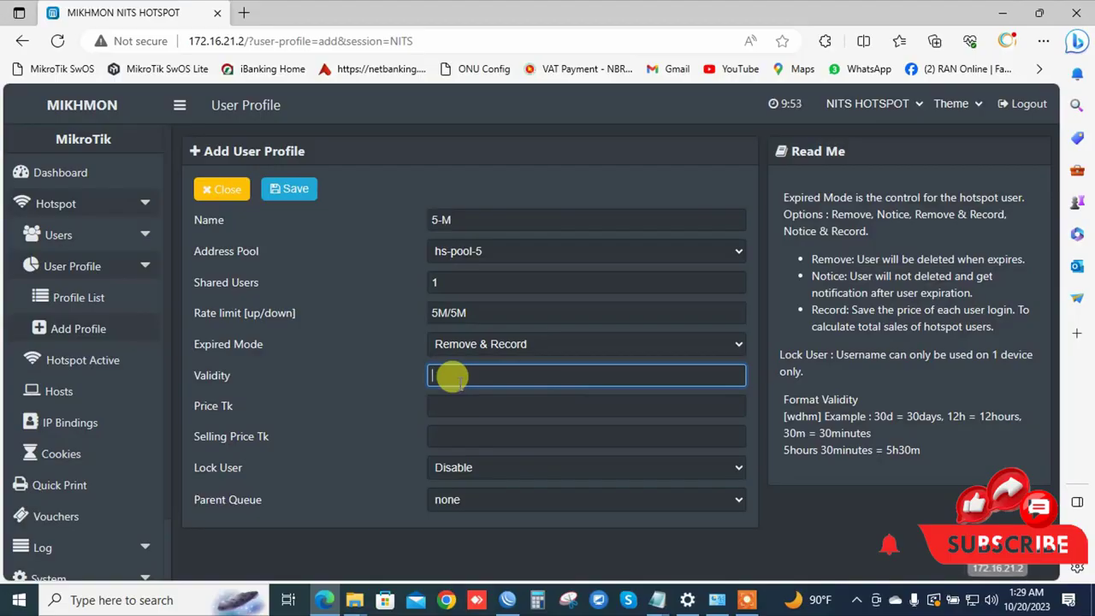
pyautogui.write('5m')
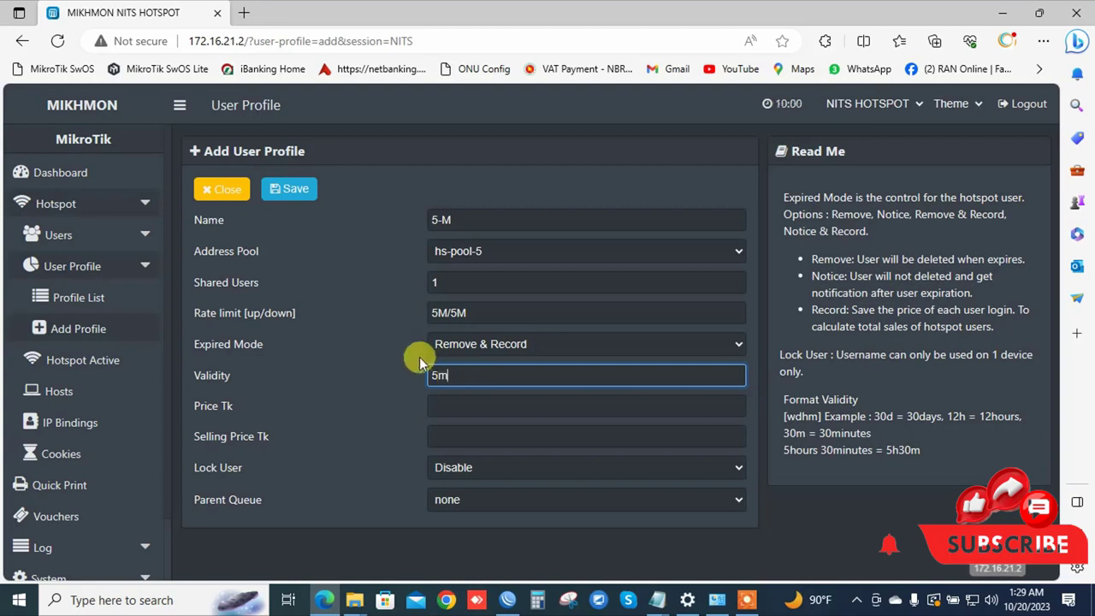
# Enter price 5 and selling price 10 for the 5-M profile.
pyautogui.click(444, 409)
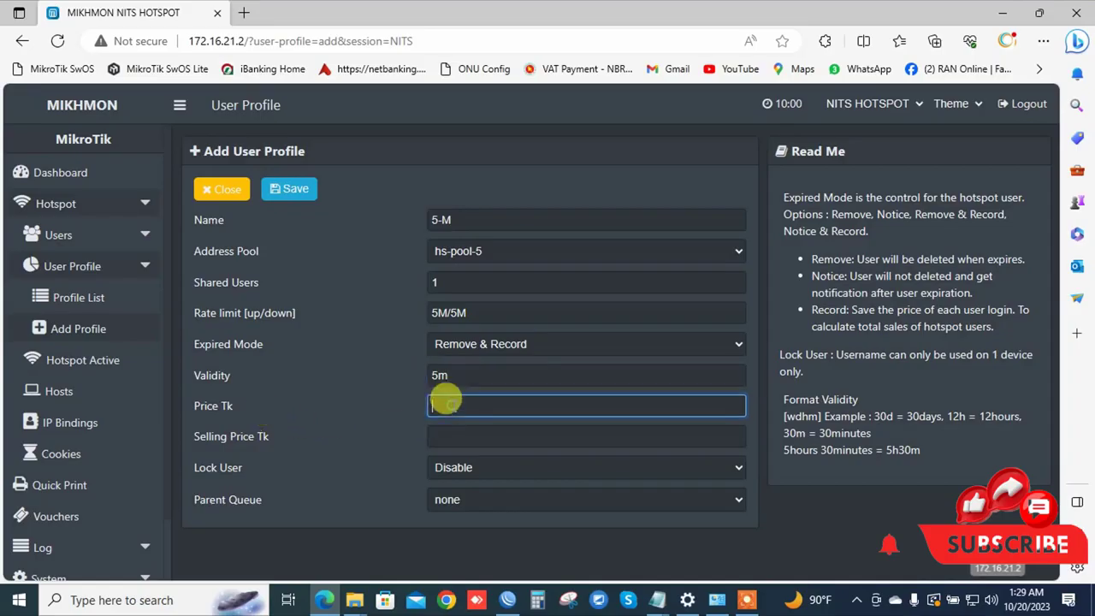
pyautogui.click(442, 435)
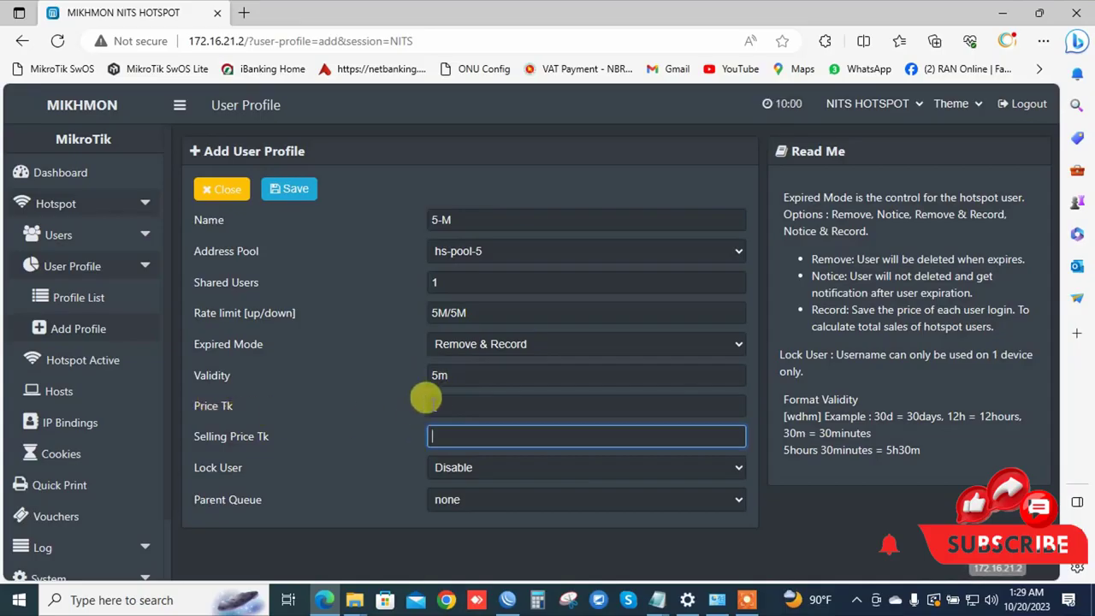
pyautogui.click(436, 400)
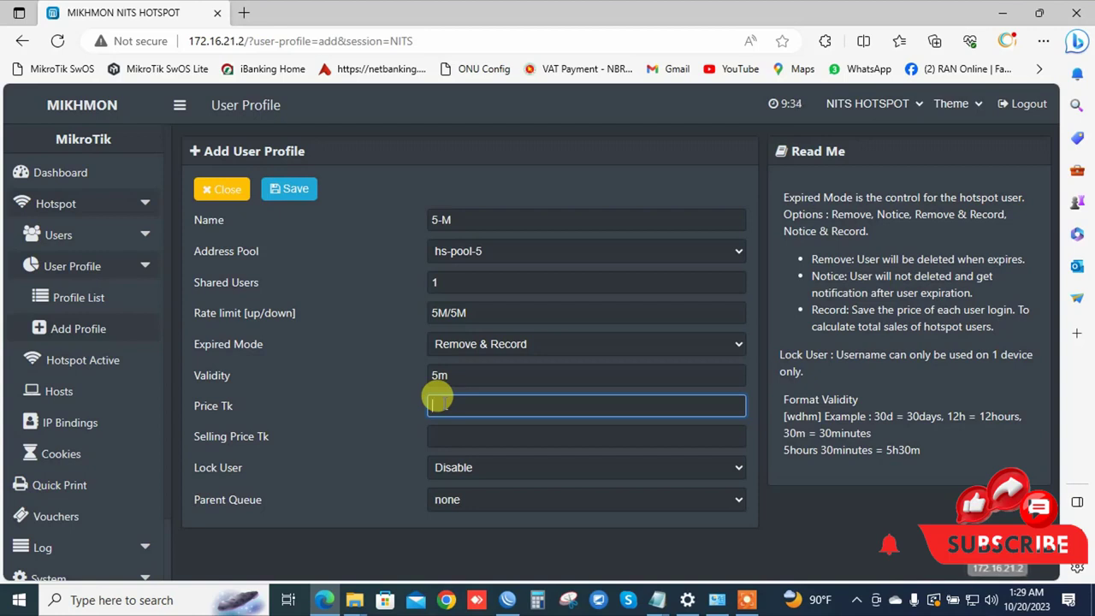
pyautogui.write('5Tk')
pyautogui.click(440, 435)
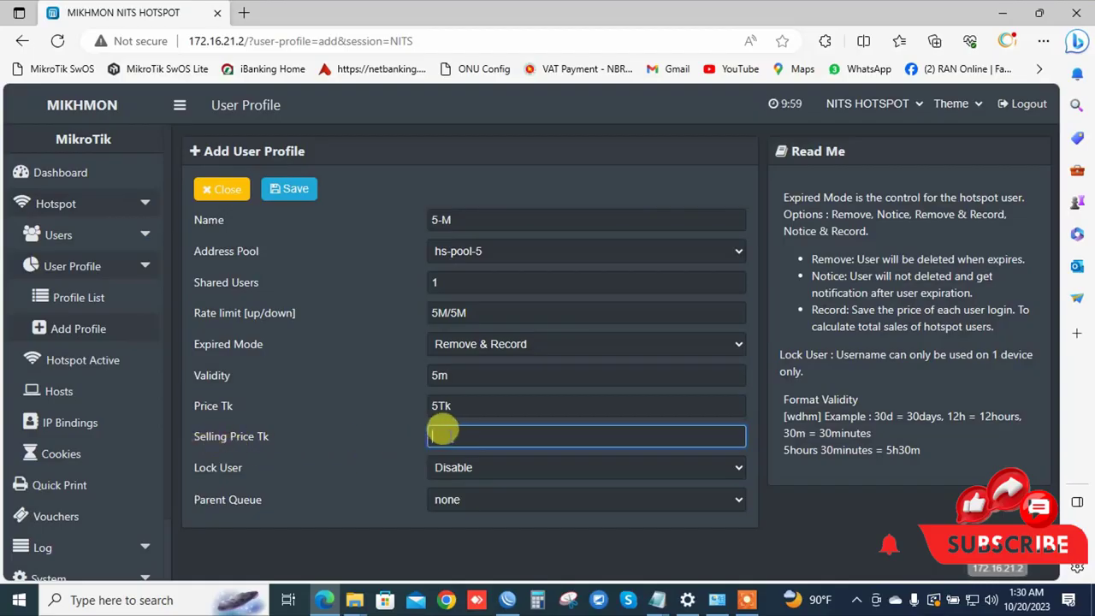
pyautogui.click(446, 401)
pyautogui.press('BackSpace')
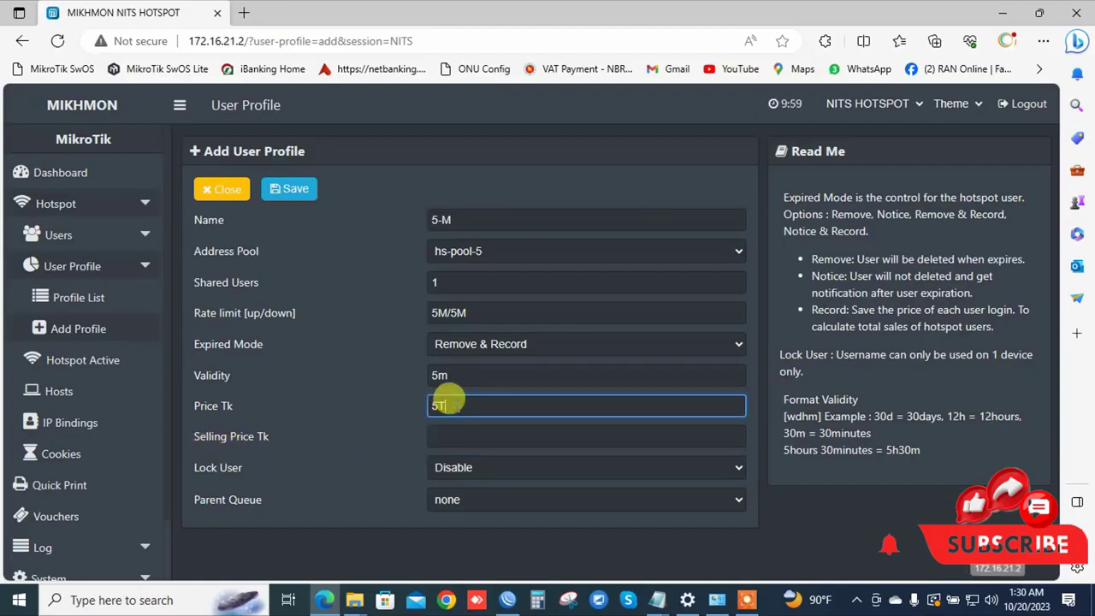
pyautogui.press('BackSpace')
pyautogui.press('Tab')
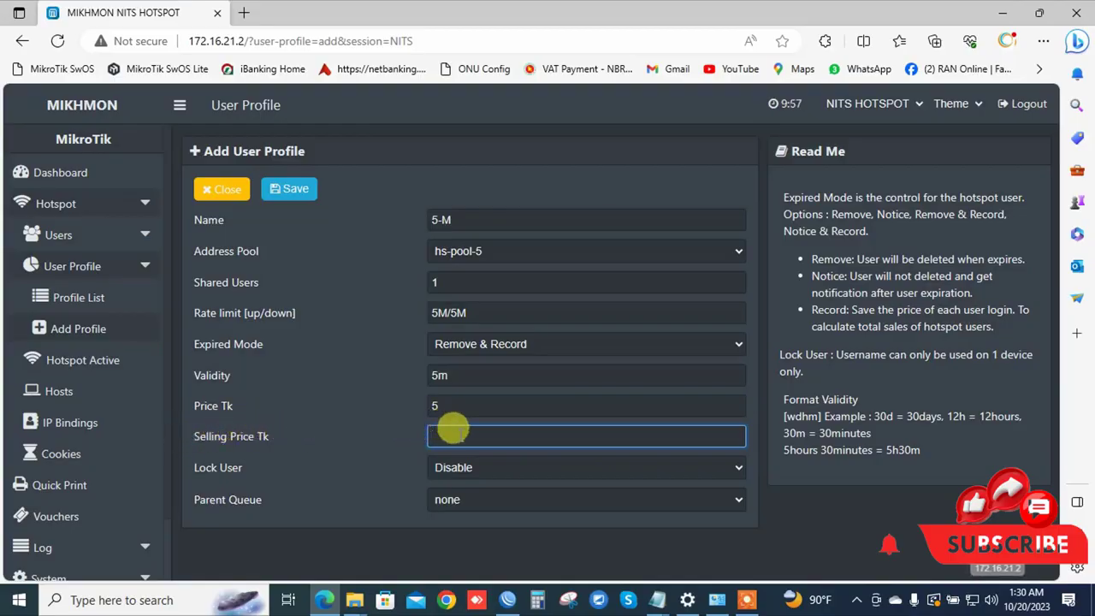
pyautogui.write('10')
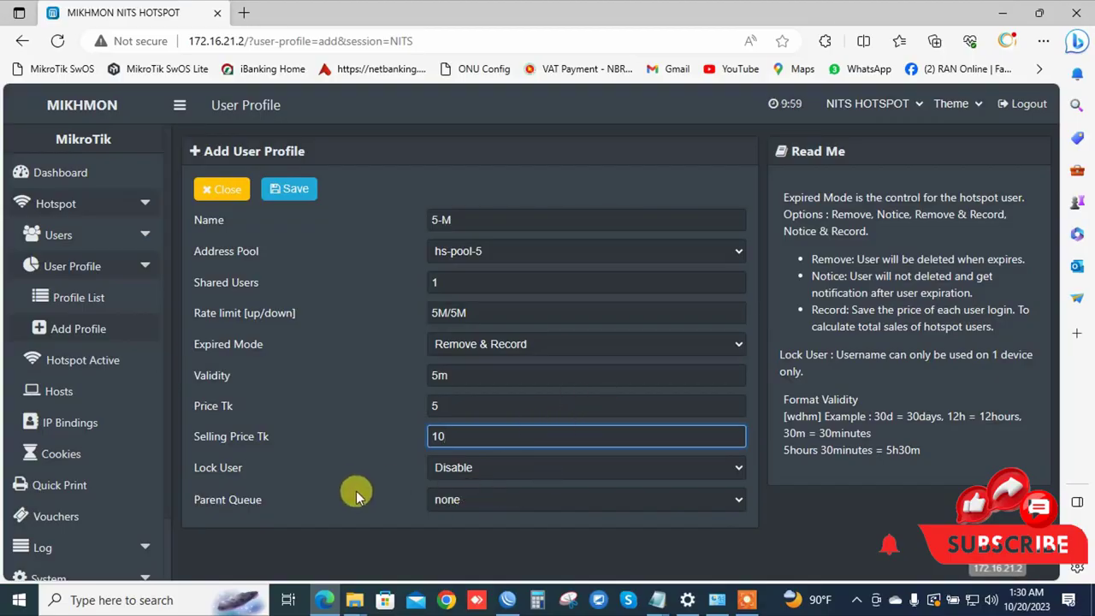
# Save the 5-M profile and start a new blank profile.
pyautogui.click(291, 192)
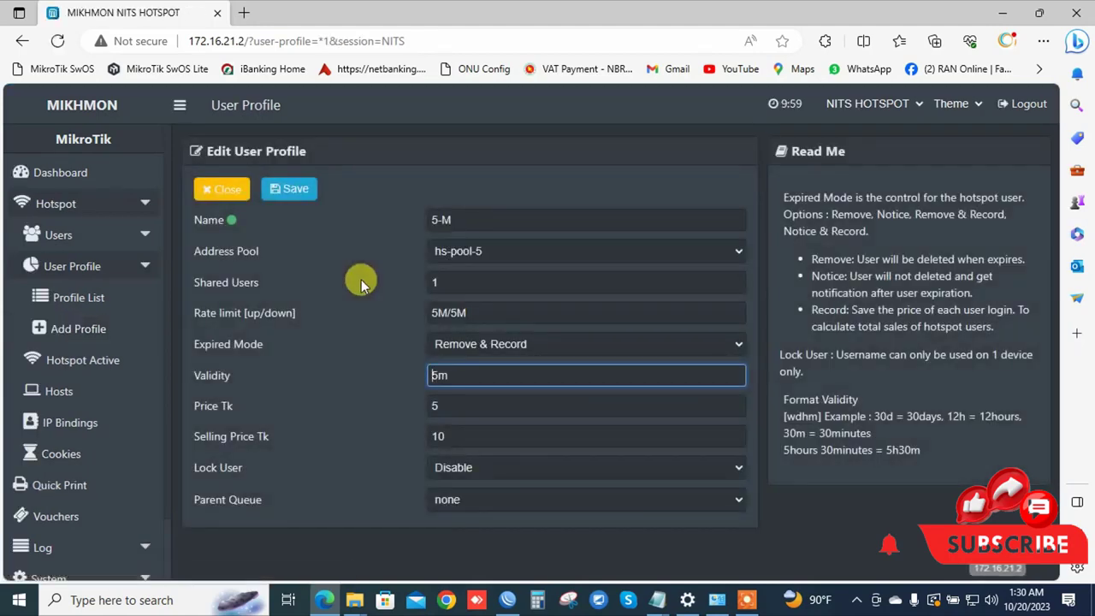
pyautogui.moveTo(464, 220); pyautogui.dragTo(379, 220)
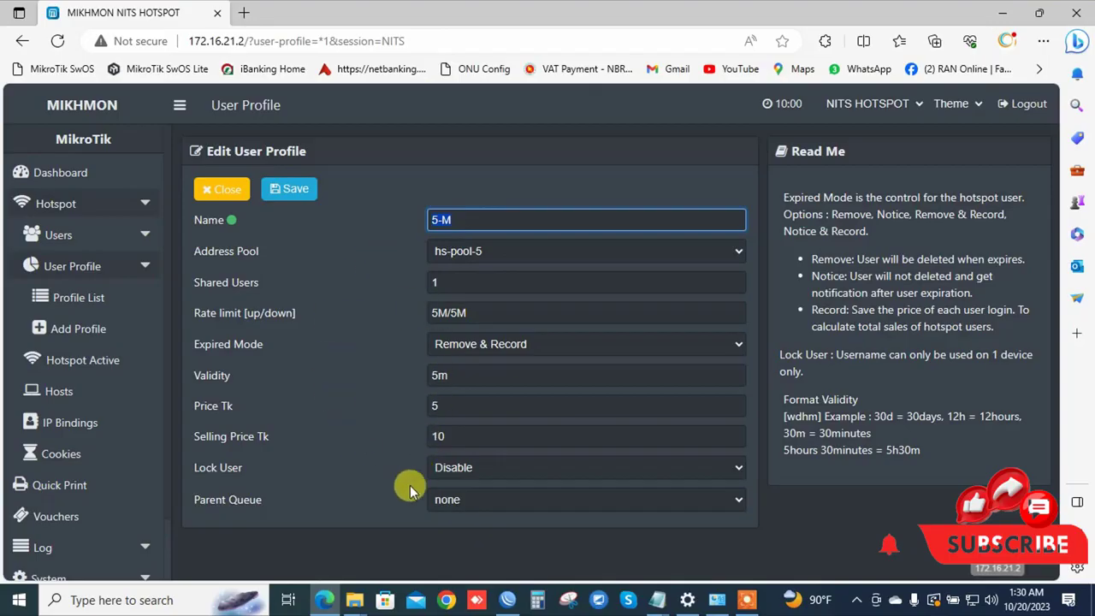
pyautogui.click(77, 329)
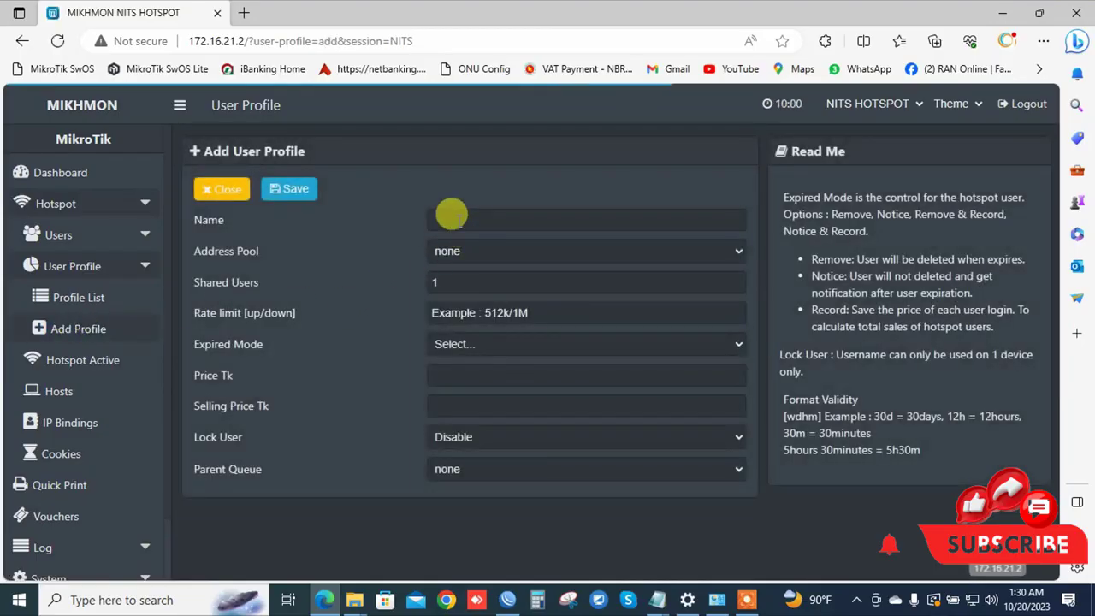
# Fill in profile 30Day: pool hs-pool-5, 1 shared user, 6M/6M, Remove & Record, validity 30d.
pyautogui.click(451, 218)
pyautogui.write('30')
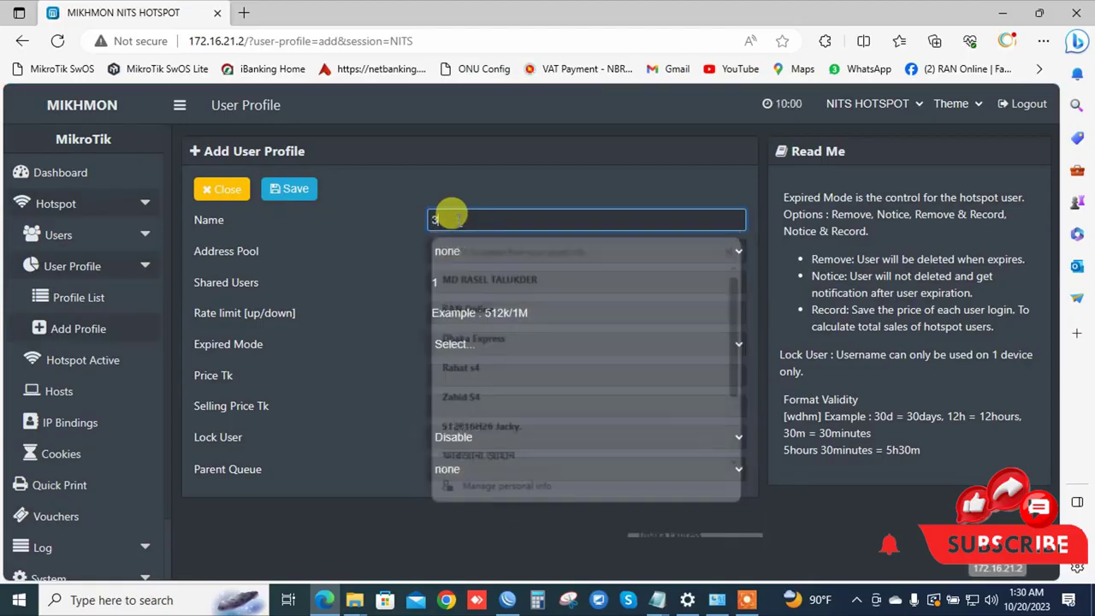
pyautogui.write('Day')
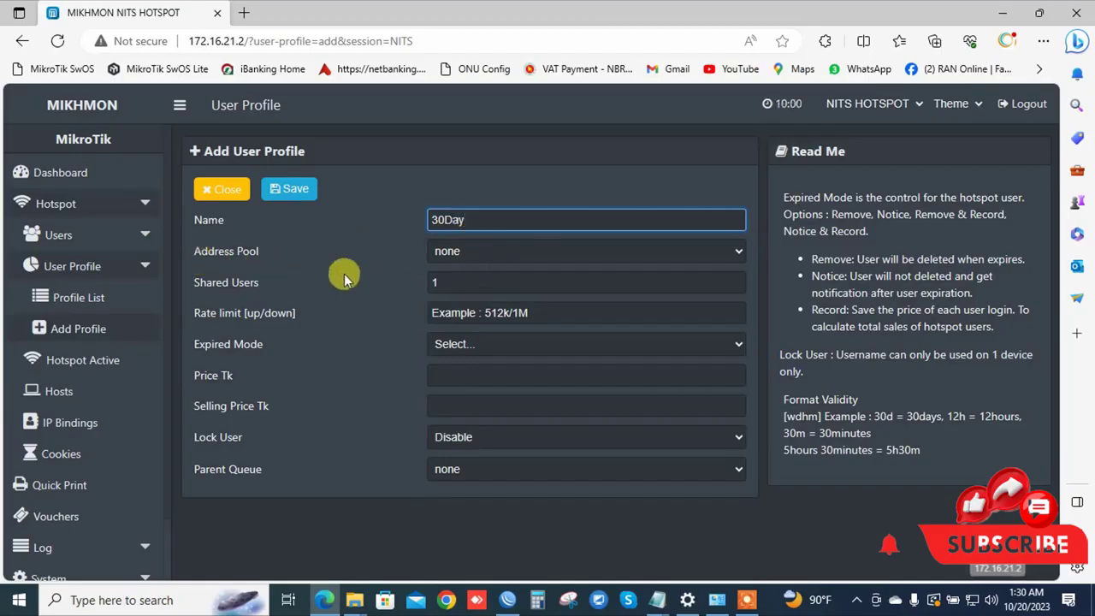
pyautogui.click(489, 253)
pyautogui.click(453, 288)
pyautogui.click(453, 282)
pyautogui.write('1')
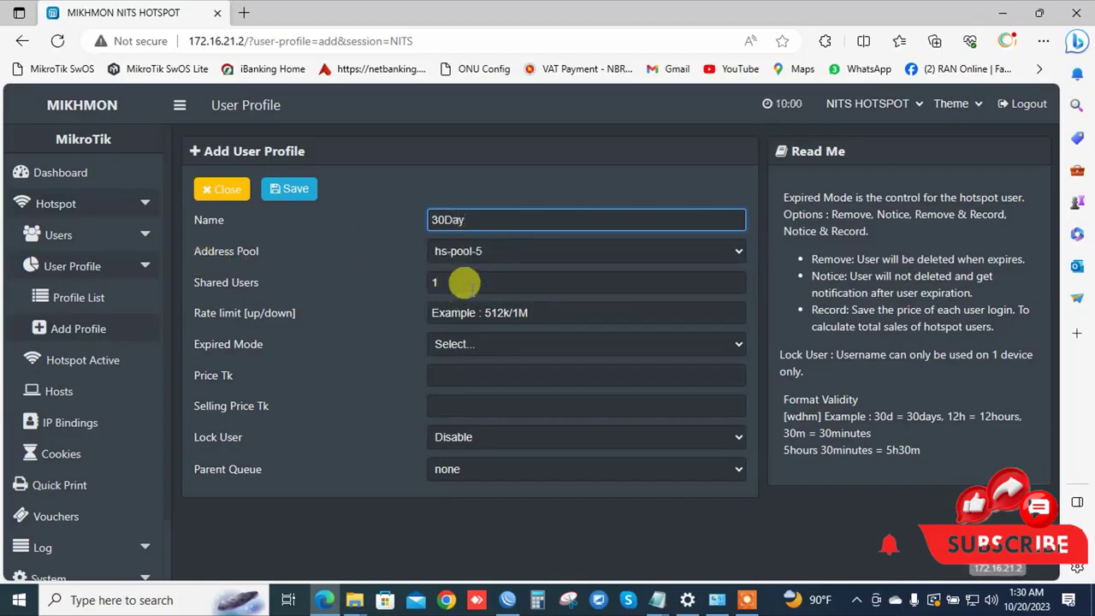
pyautogui.click(454, 281)
pyautogui.click(504, 310)
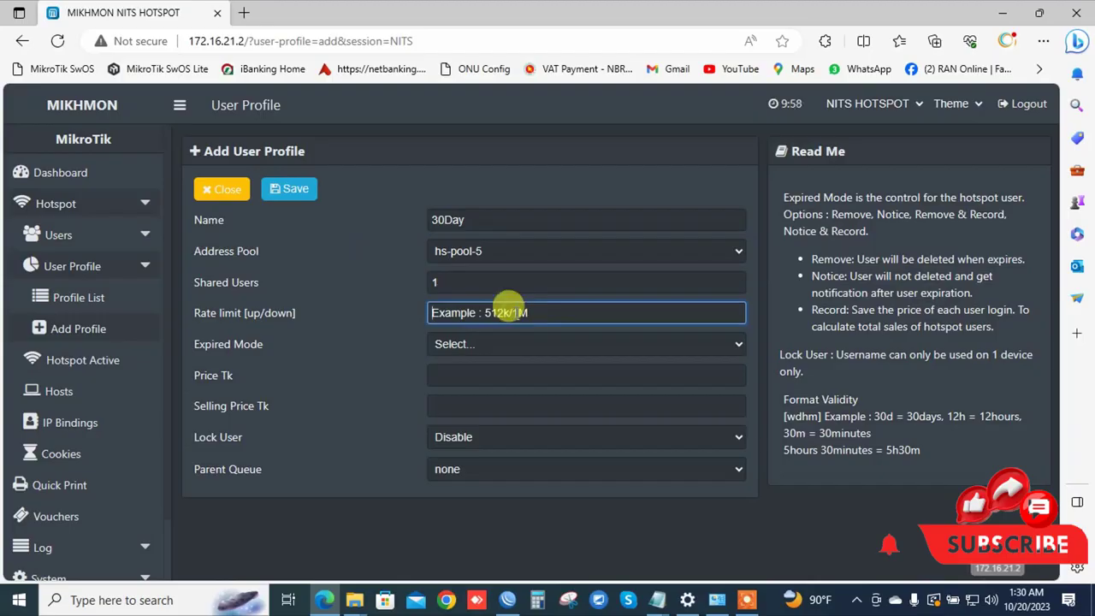
pyautogui.write('6M/')
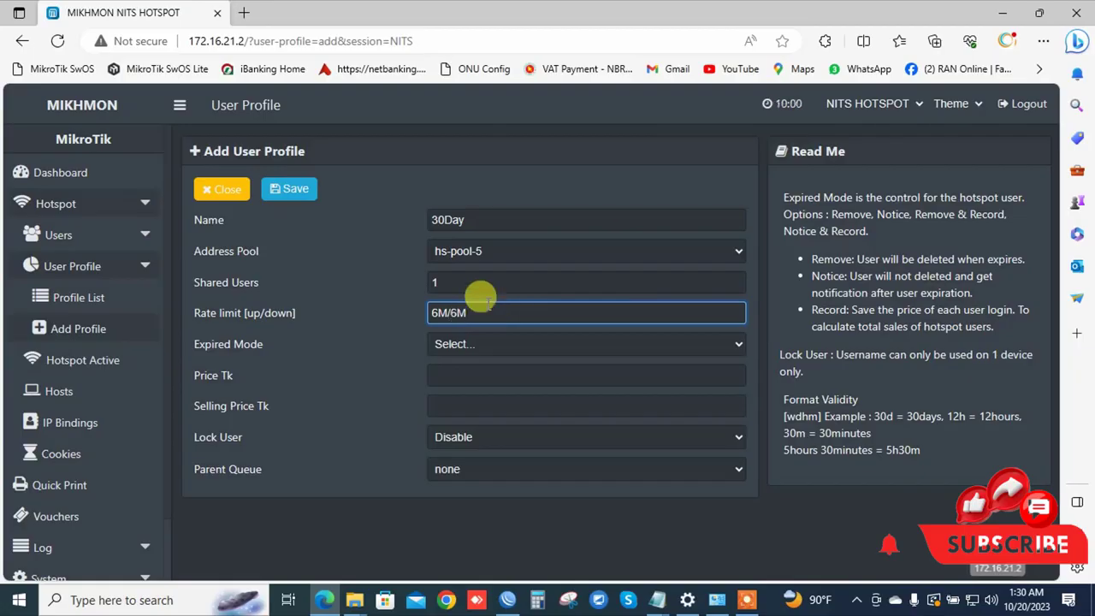
pyautogui.write('6M')
pyautogui.click(474, 347)
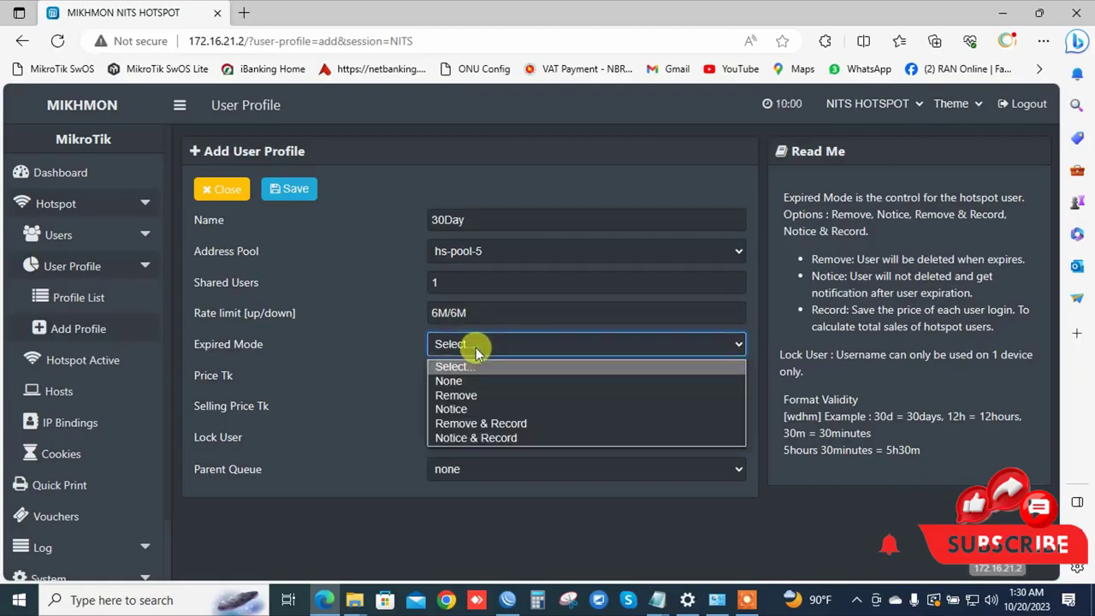
pyautogui.click(458, 422)
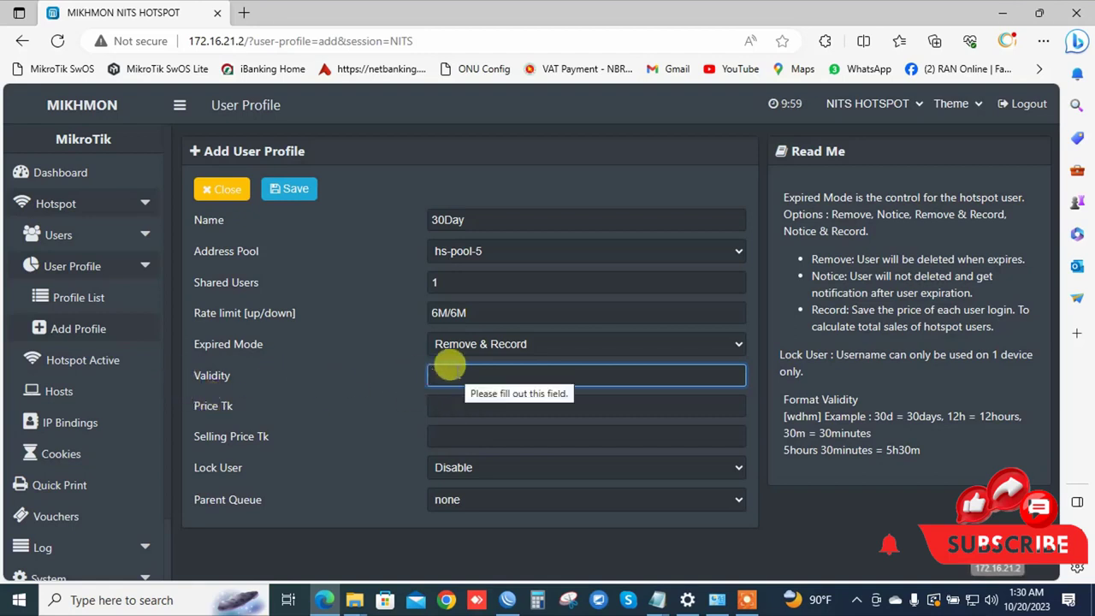
pyautogui.write('30d')
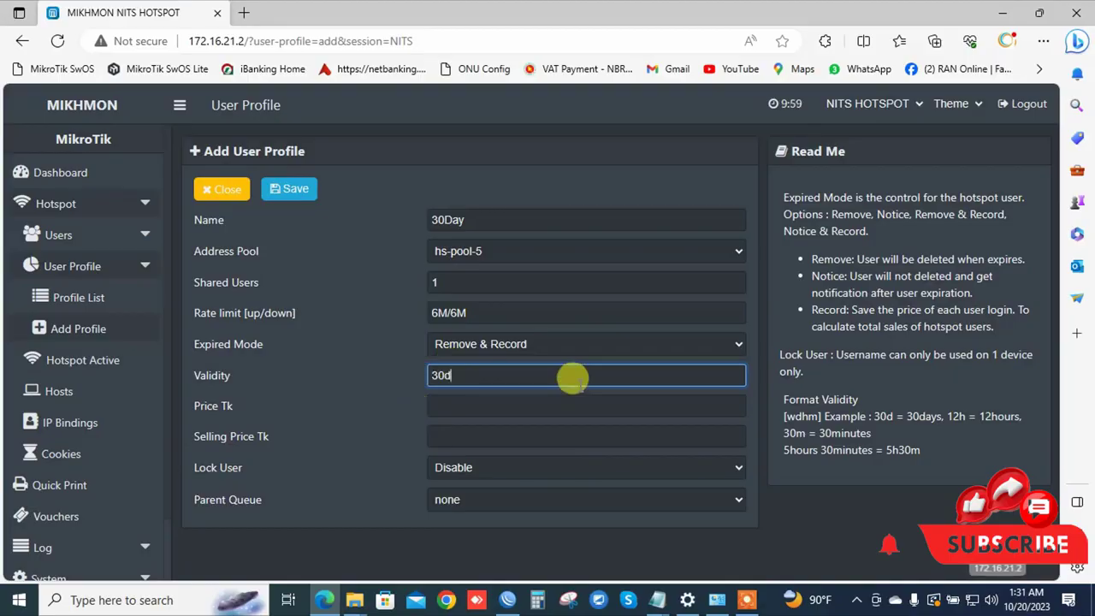
# Set price 180 and selling price 200, then save the 30Day profile.
pyautogui.click(438, 408)
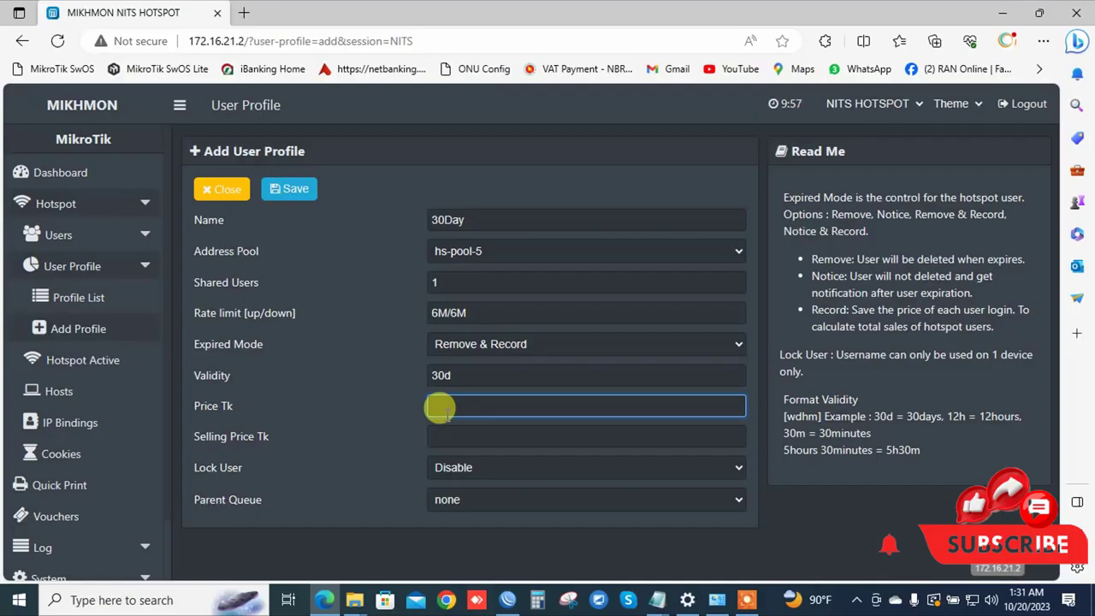
pyautogui.write('200')
pyautogui.click(457, 433)
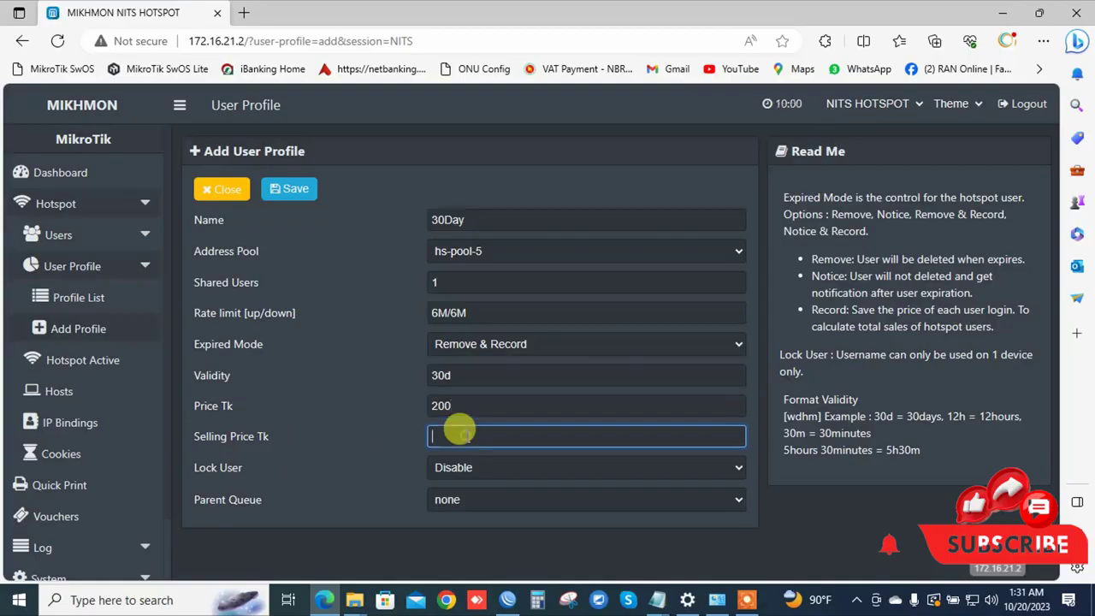
pyautogui.doubleClick(454, 408)
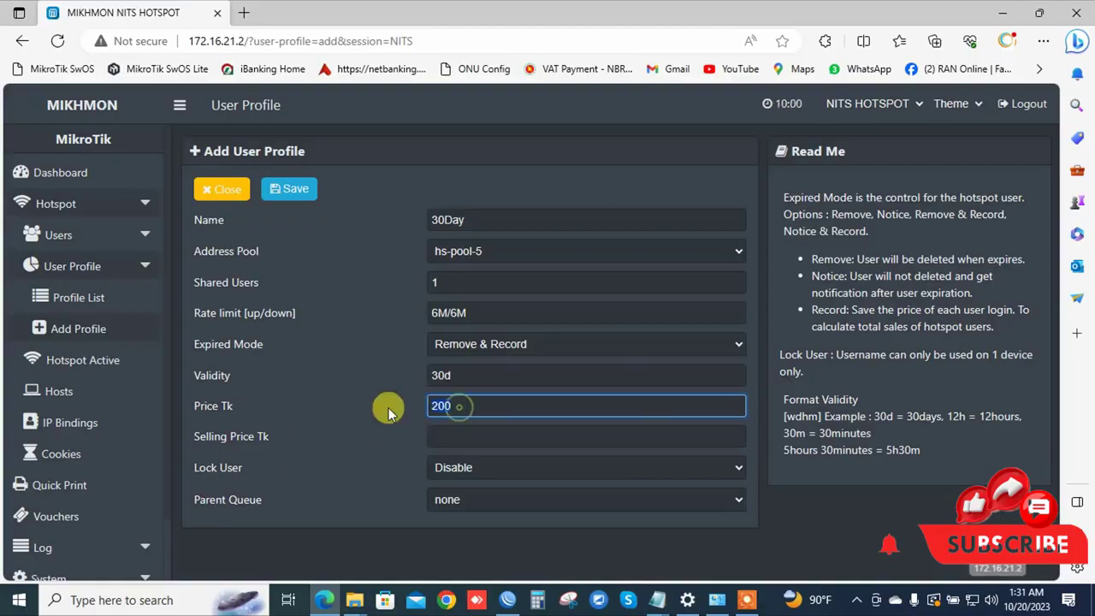
pyautogui.write('180')
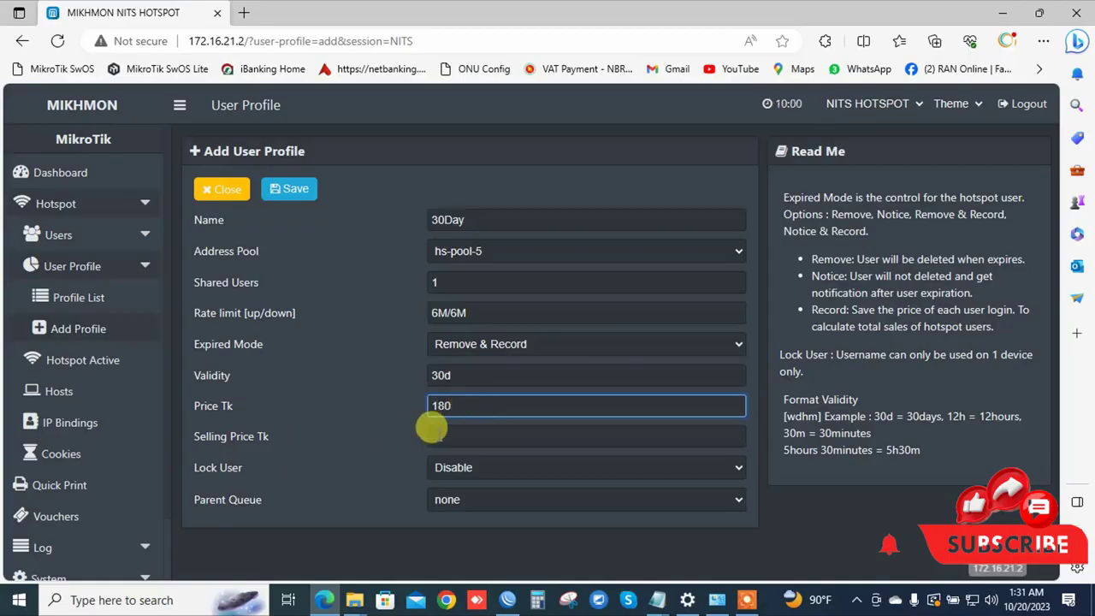
pyautogui.click(430, 434)
pyautogui.write('200')
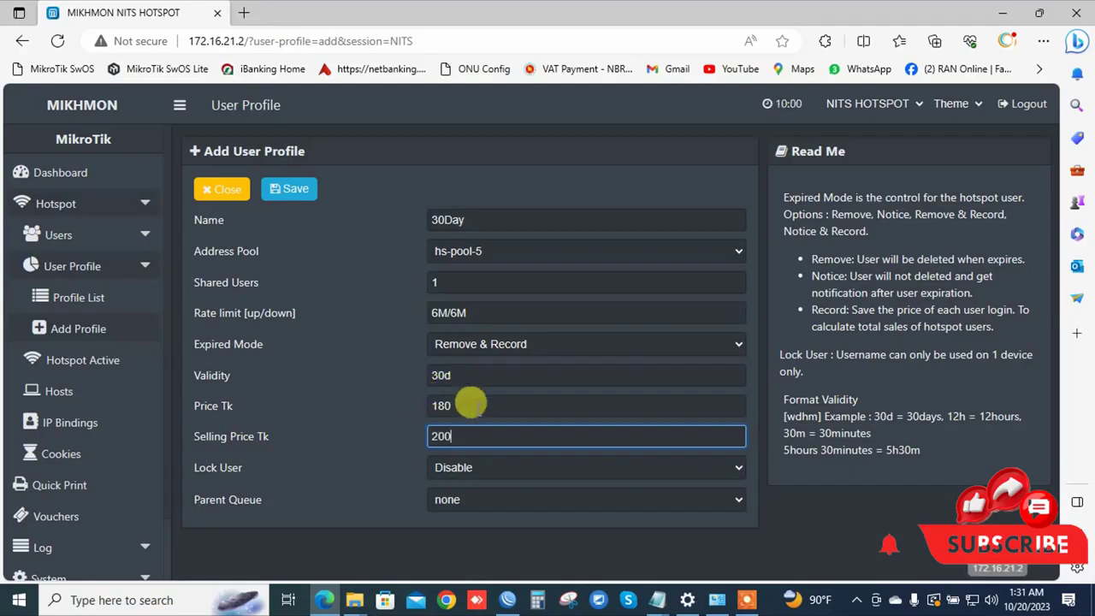
pyautogui.click(469, 405)
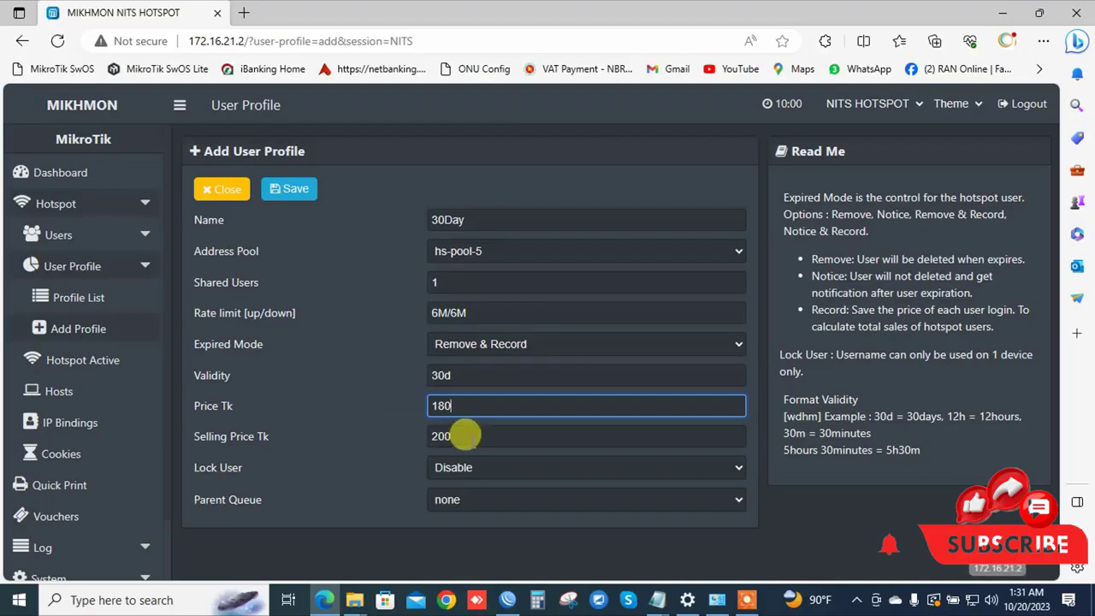
pyautogui.click(470, 436)
pyautogui.click(289, 192)
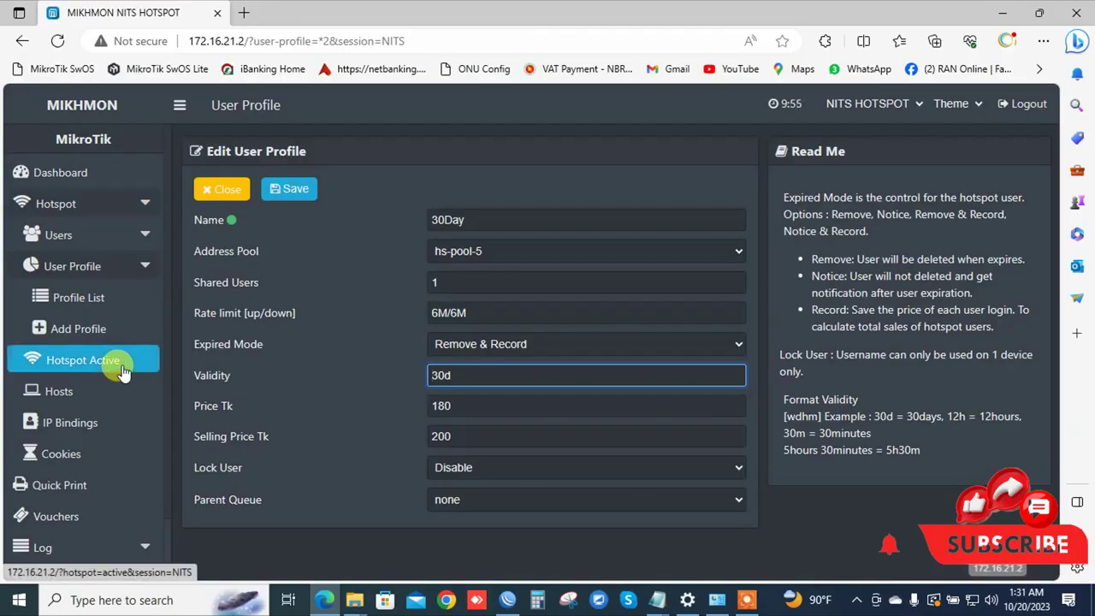
pyautogui.click(510, 601)
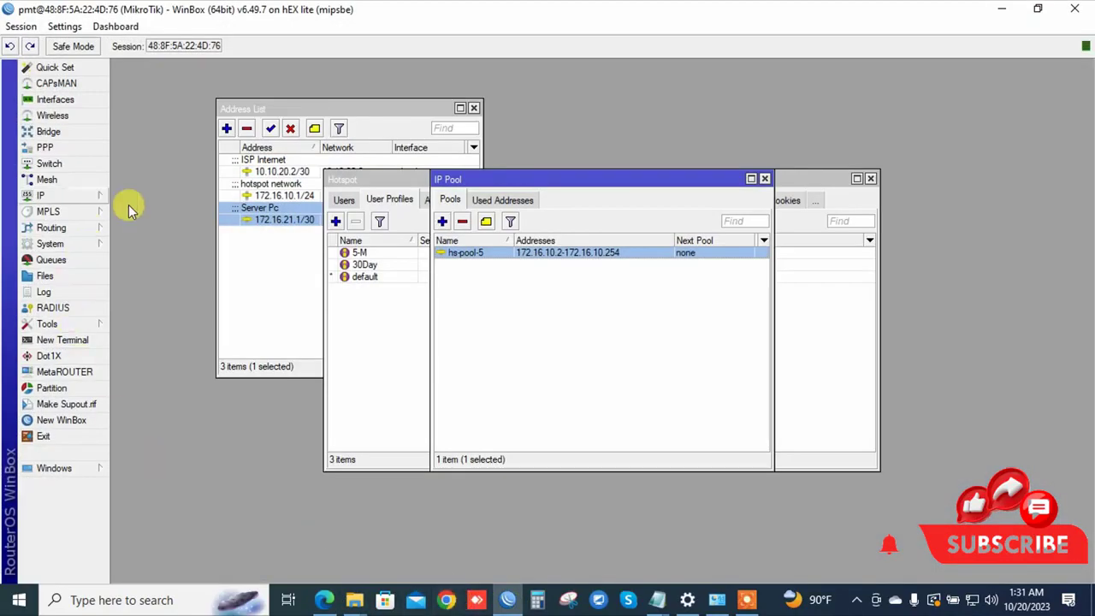
# Check WinBox's hotspot Users list, then close the Hotspot window and minimize WinBox.
pyautogui.click(86, 195)
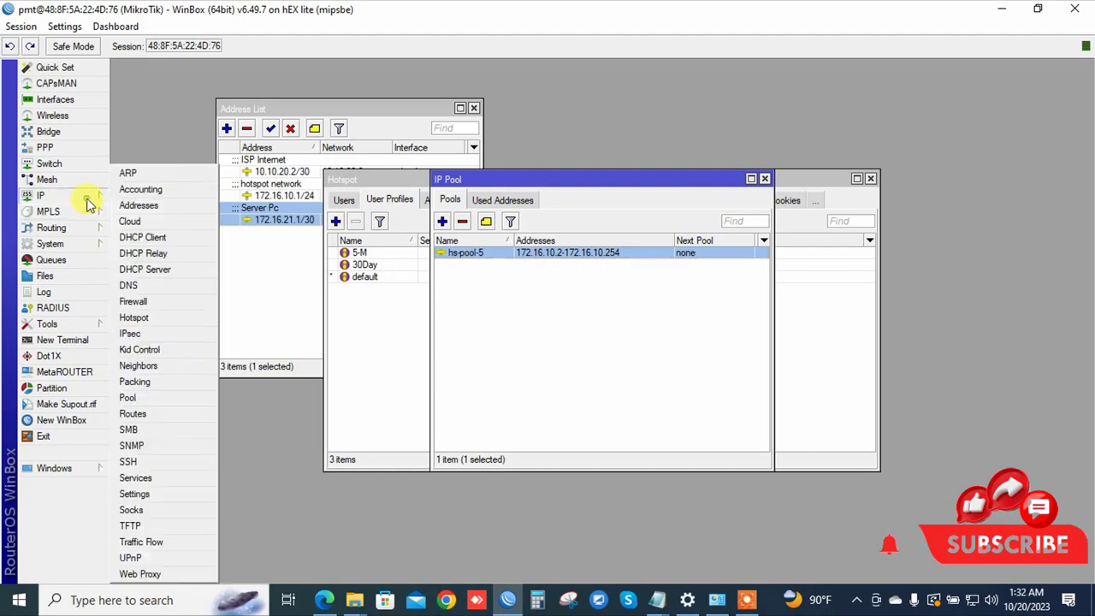
pyautogui.click(154, 317)
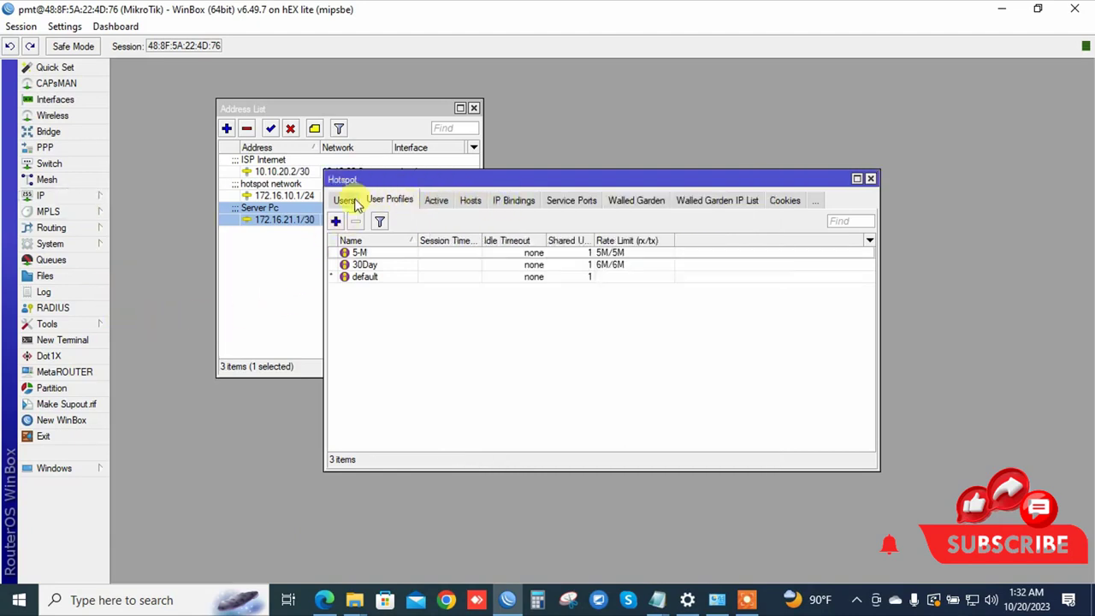
pyautogui.click(345, 200)
pyautogui.click(336, 221)
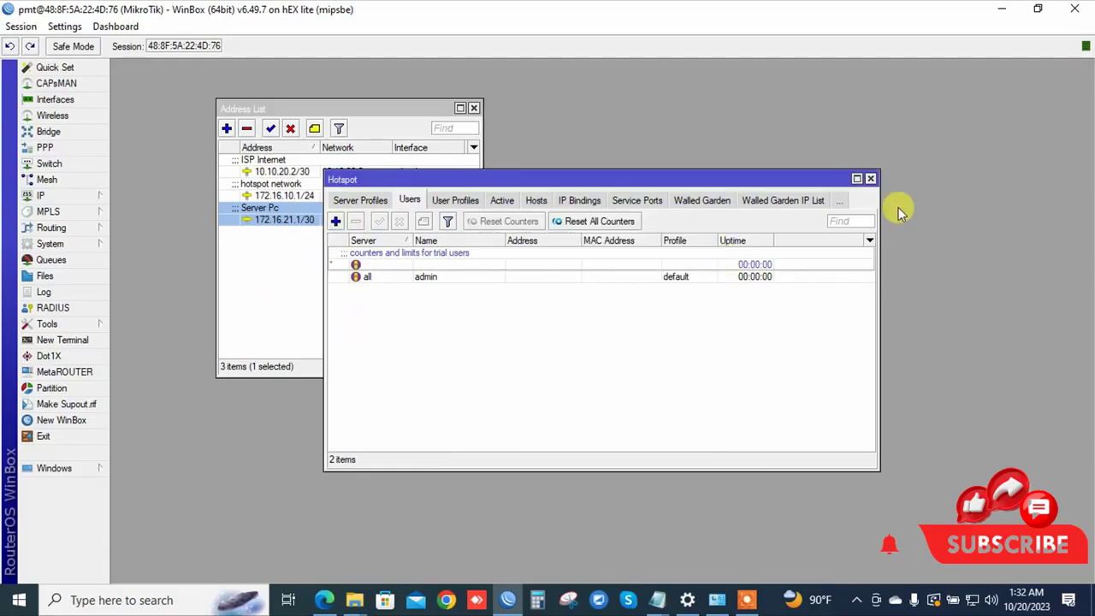
pyautogui.click(870, 178)
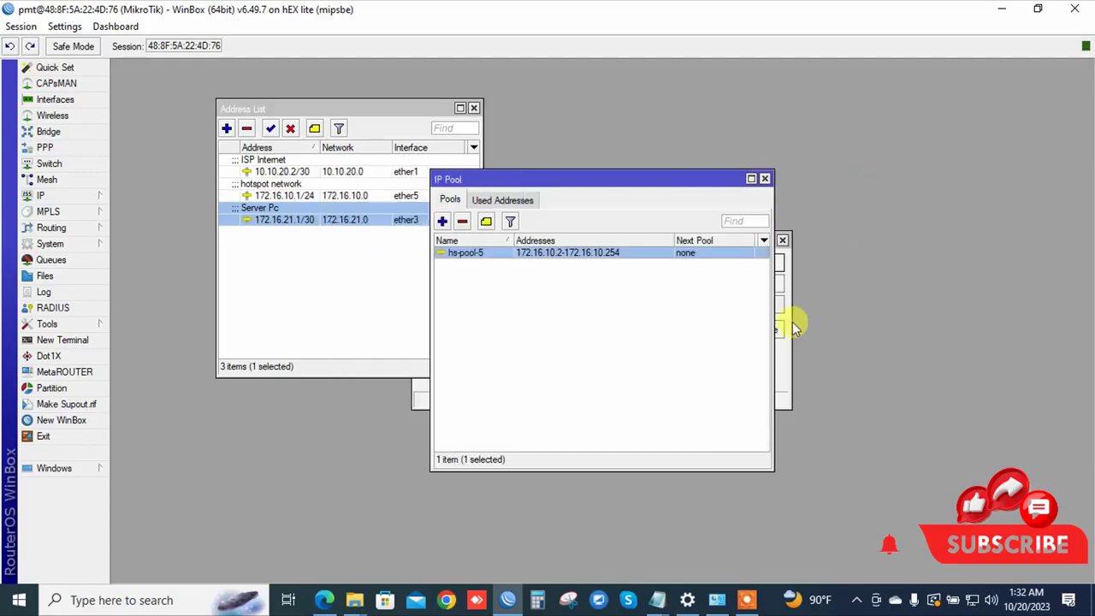
pyautogui.click(1003, 9)
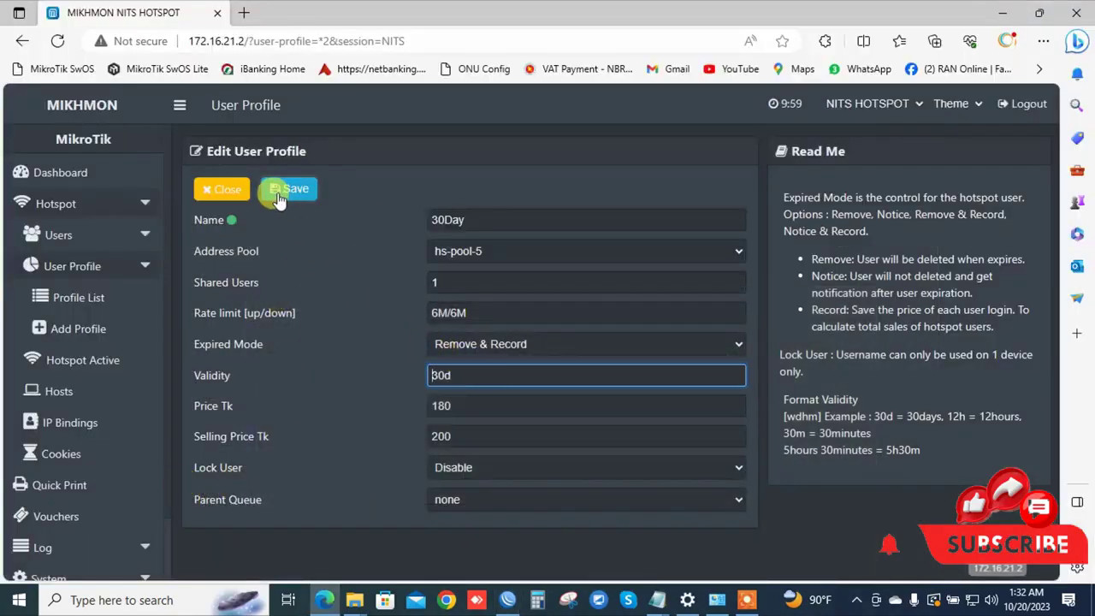
# Review the Profile List, User List and Add User pages, then go to Generate users.
pyautogui.click(78, 297)
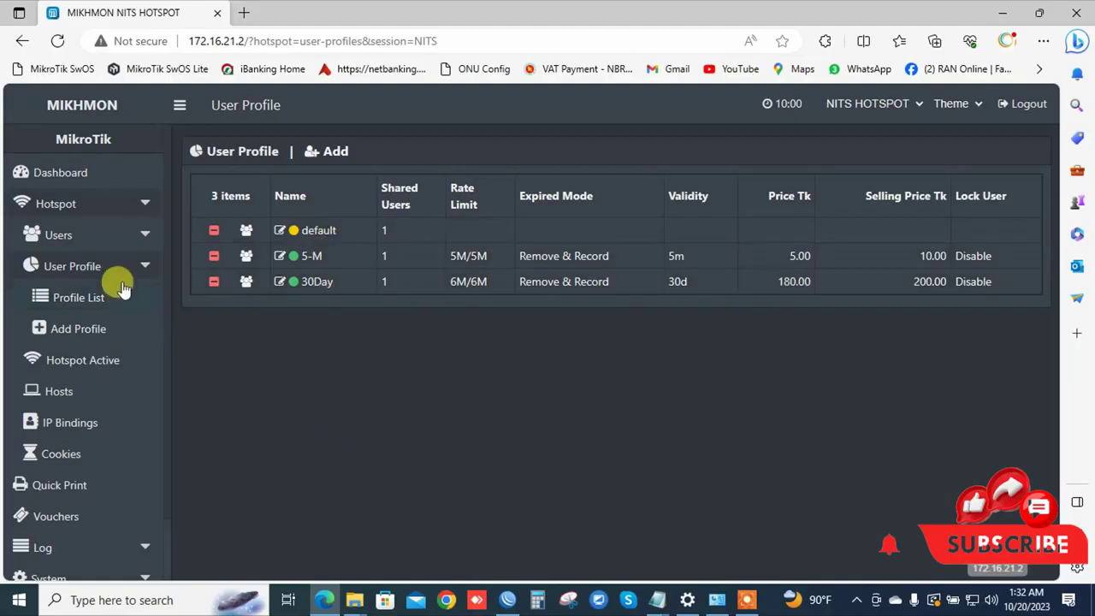
pyautogui.click(107, 242)
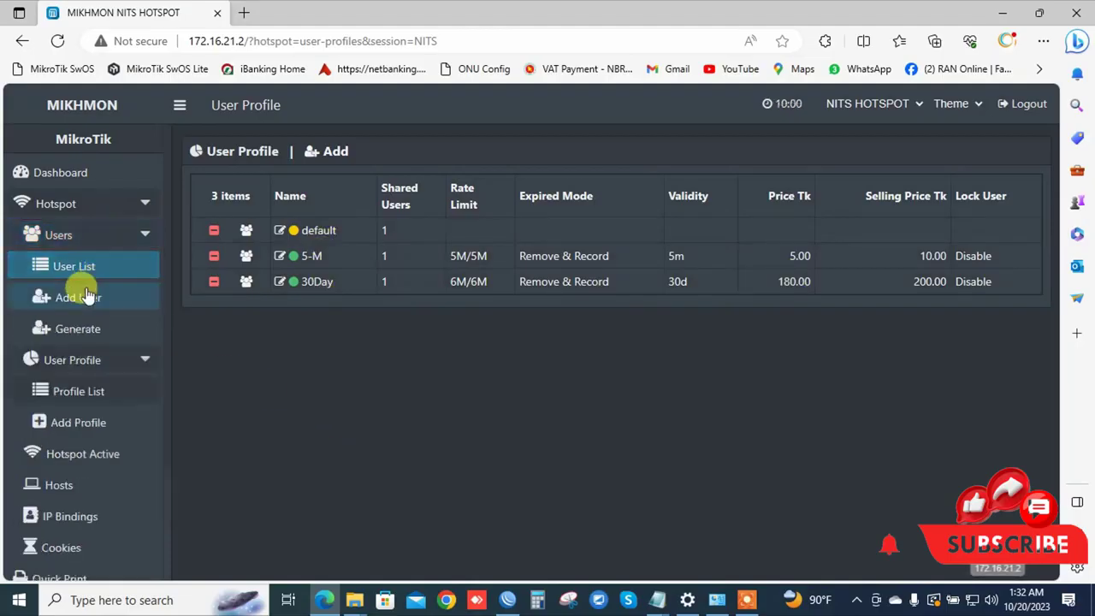
pyautogui.click(105, 268)
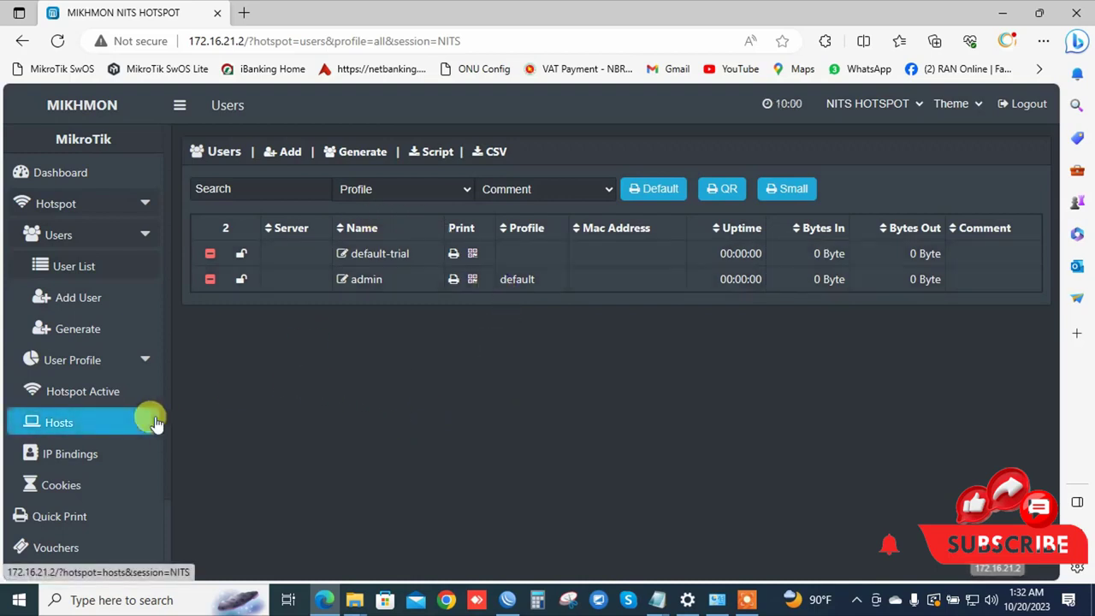
pyautogui.click(71, 305)
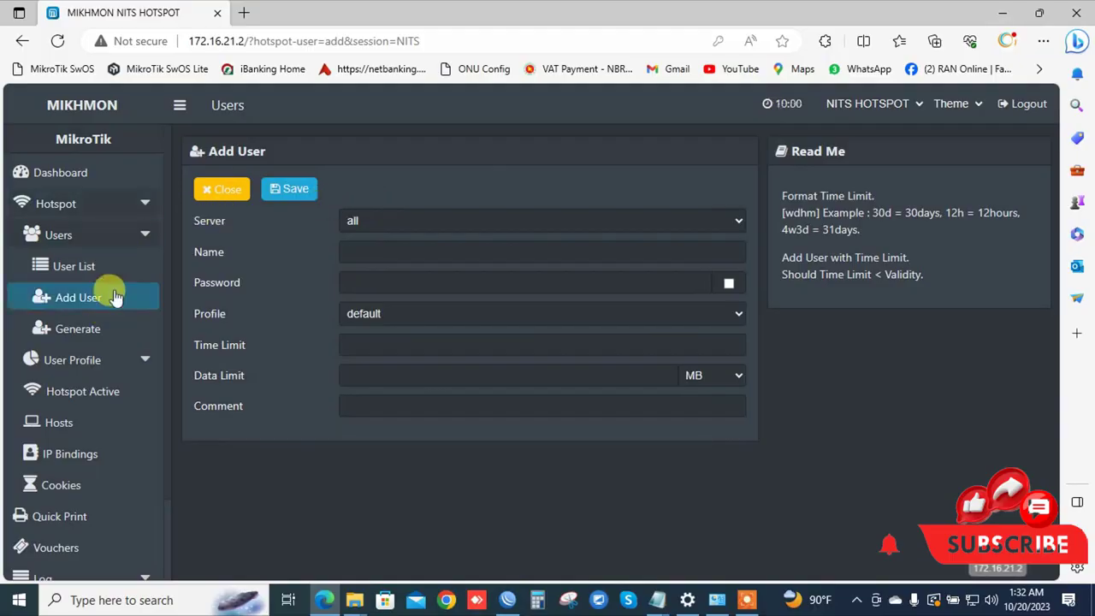
pyautogui.click(72, 333)
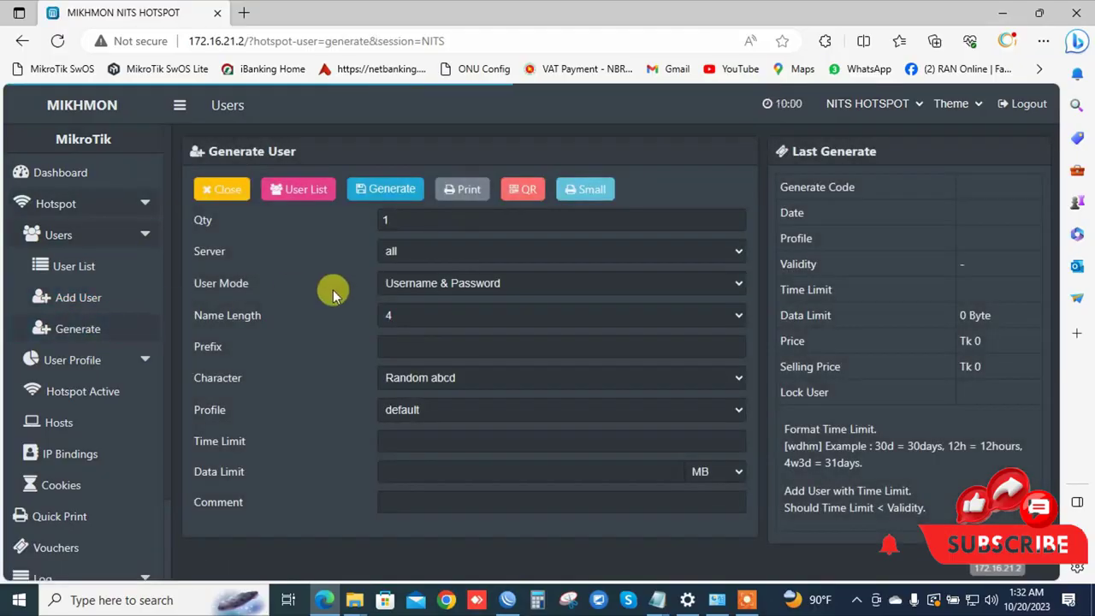
# Enter quantity 15, server hotspot1, Username & Password mode, and pick name length 8.
pyautogui.click(384, 219)
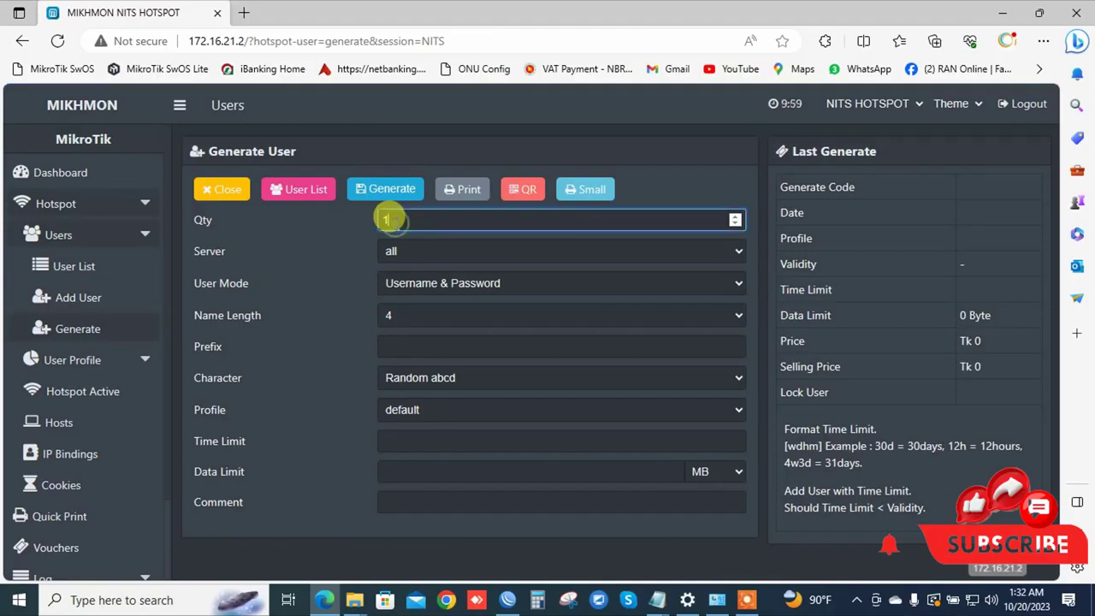
pyautogui.click(427, 248)
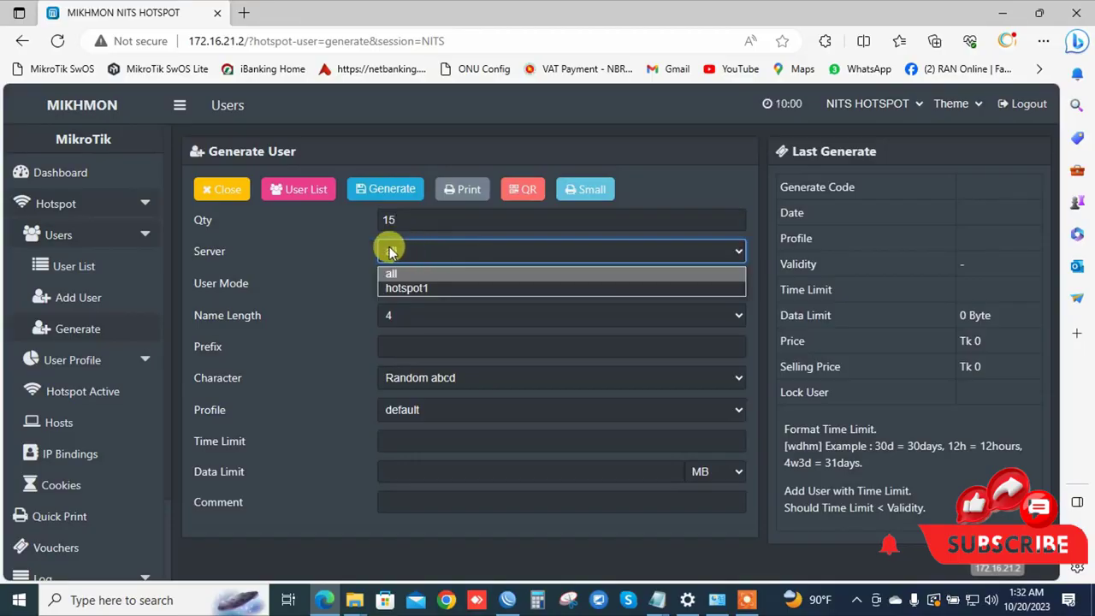
pyautogui.click(410, 288)
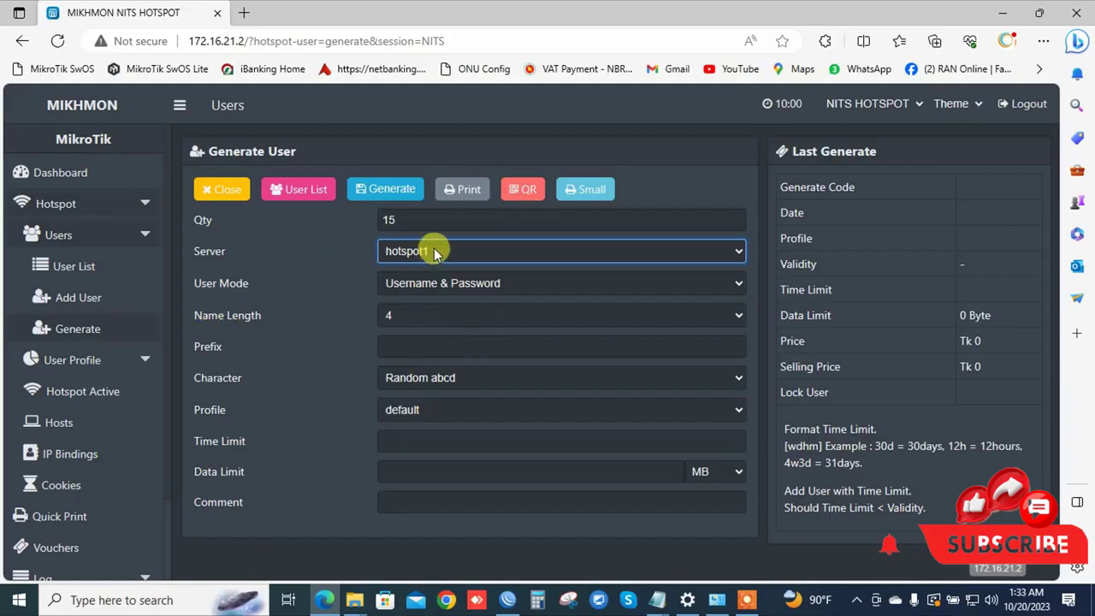
pyautogui.click(440, 284)
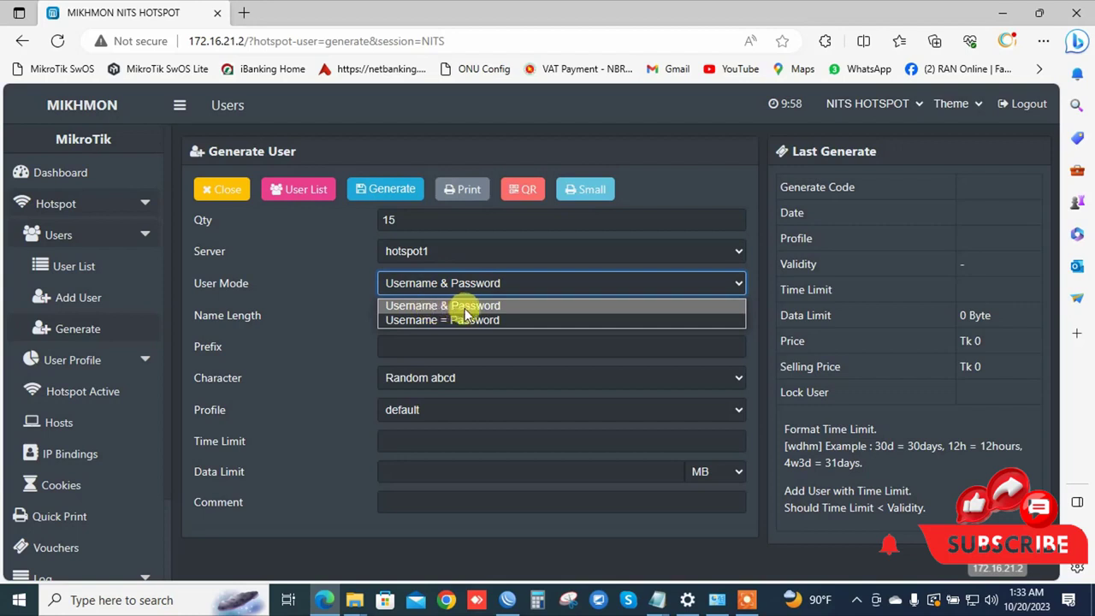
pyautogui.click(468, 308)
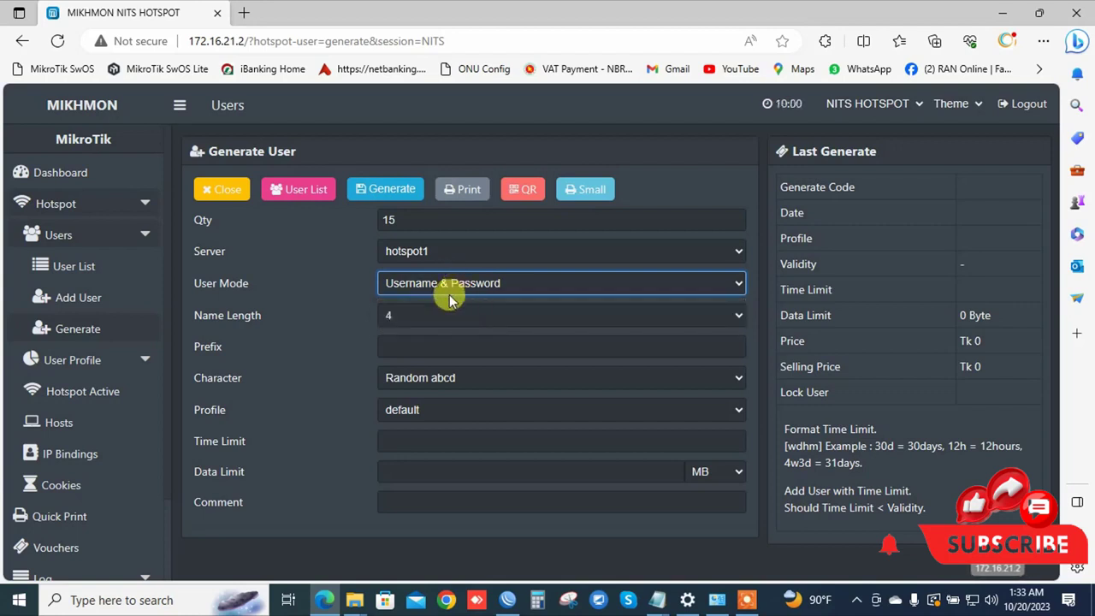
pyautogui.click(399, 317)
pyautogui.click(395, 332)
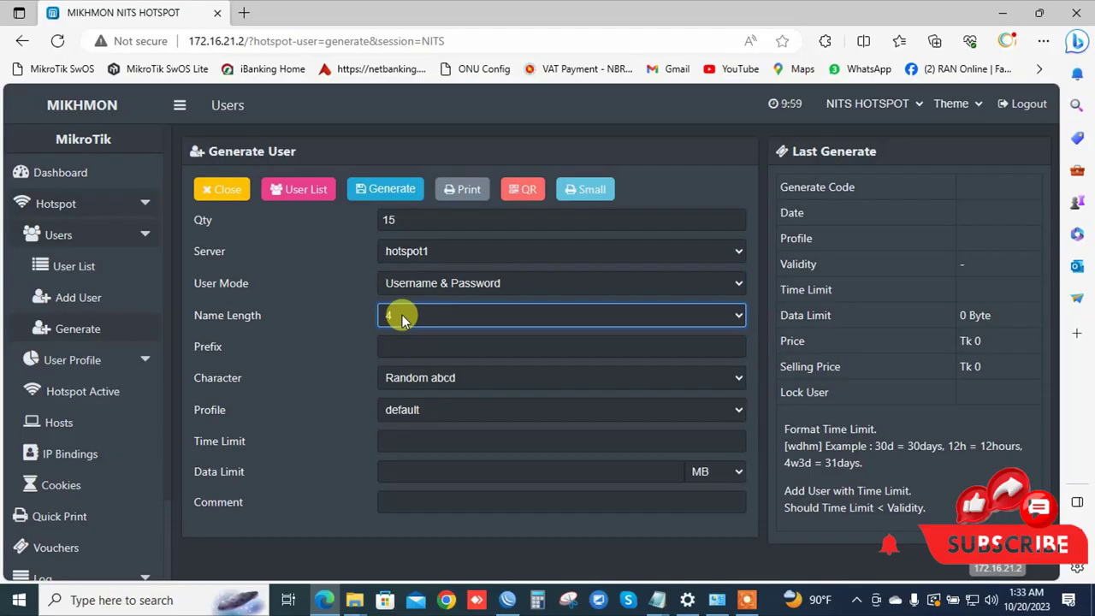
pyautogui.click(402, 317)
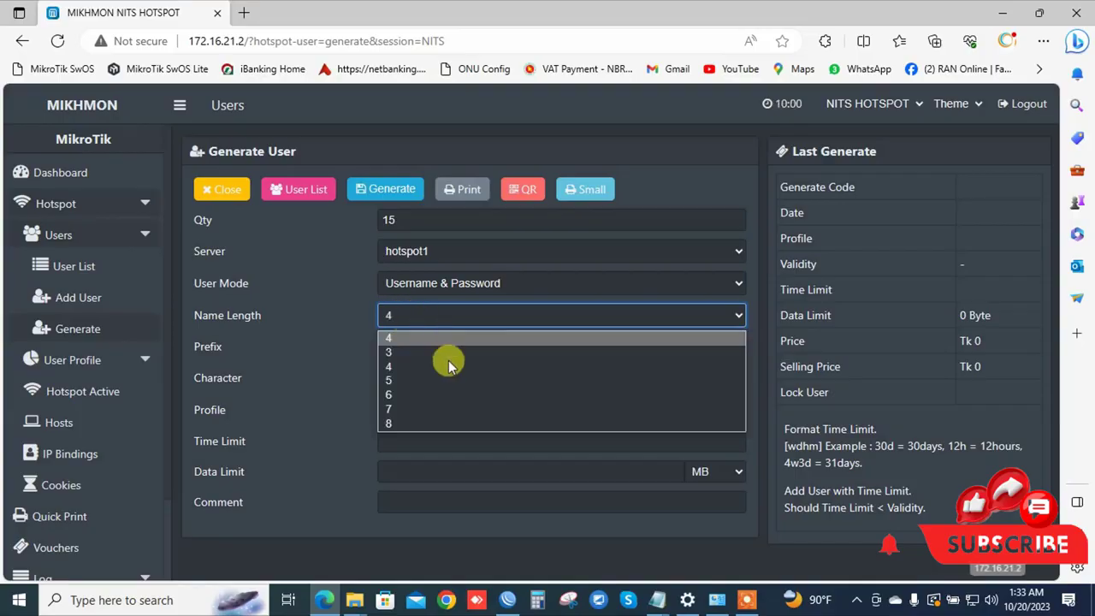
pyautogui.click(413, 316)
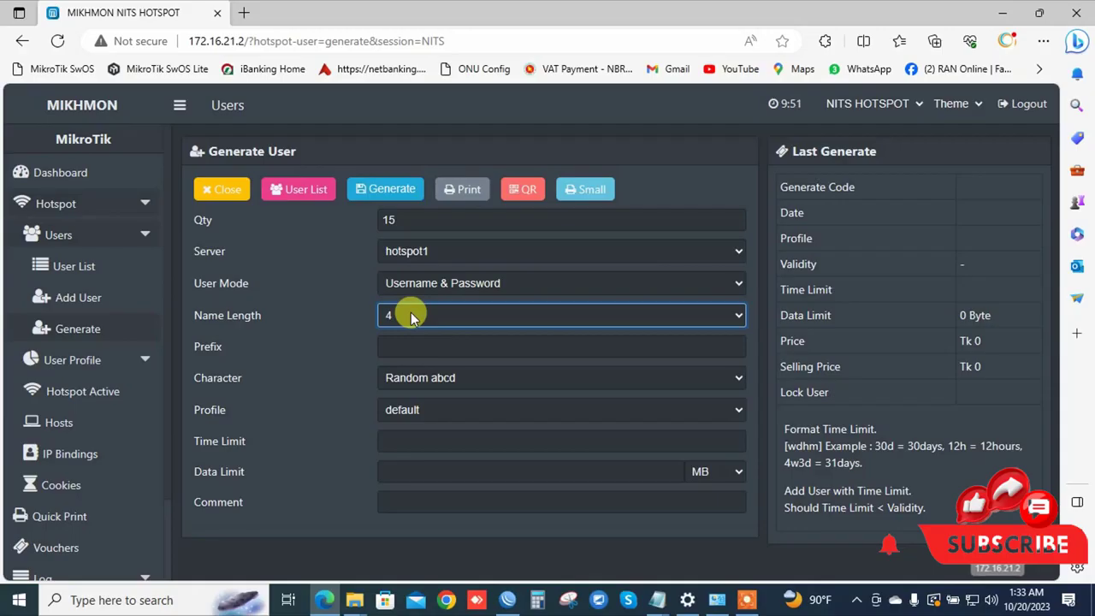
pyautogui.click(423, 311)
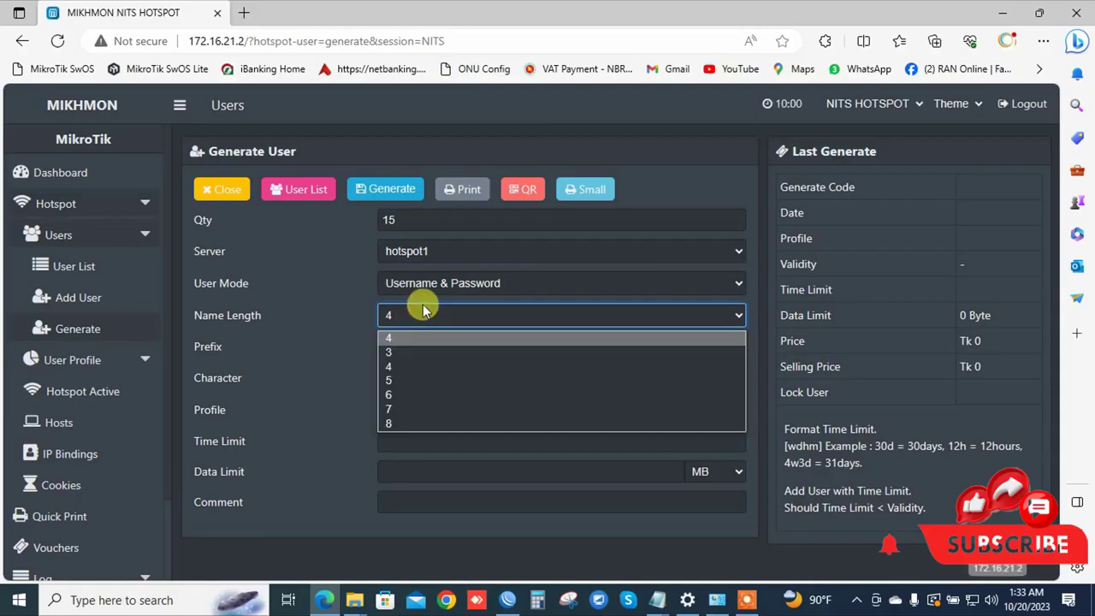
pyautogui.click(396, 422)
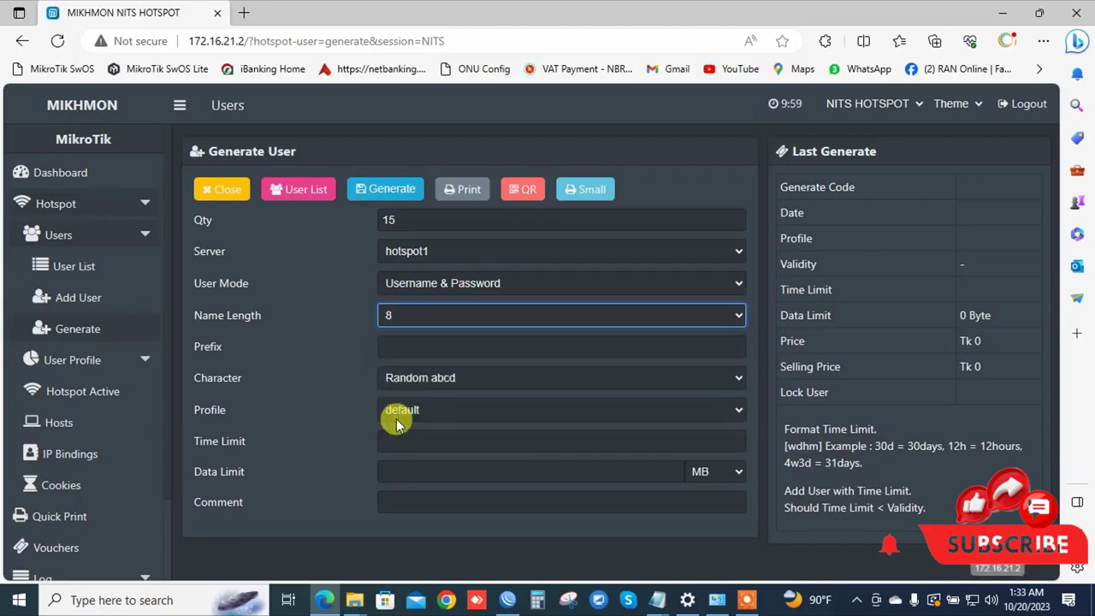
pyautogui.click(402, 315)
# Use name length 4, no prefix, Random abcd, and the 5-M profile (5m, Tk 5, Tk 10).
pyautogui.click(398, 338)
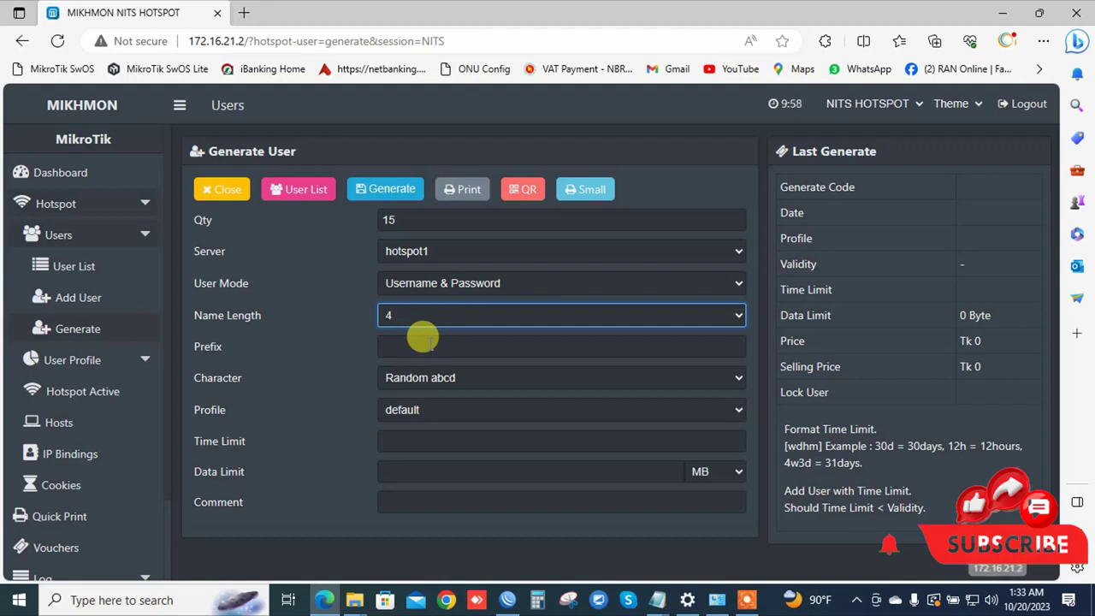
pyautogui.click(386, 345)
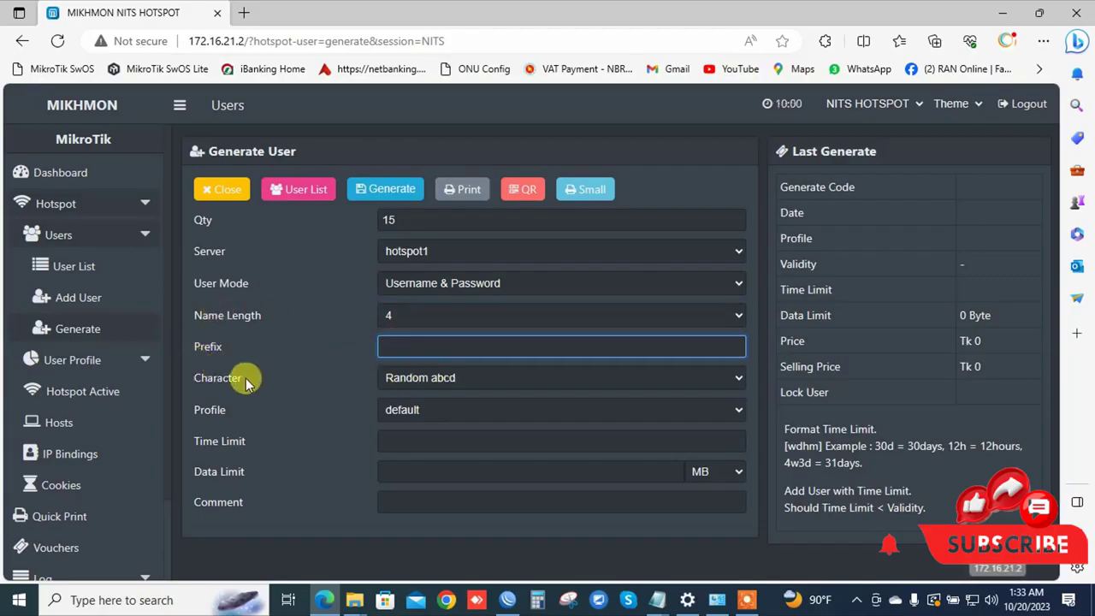
pyautogui.click(466, 382)
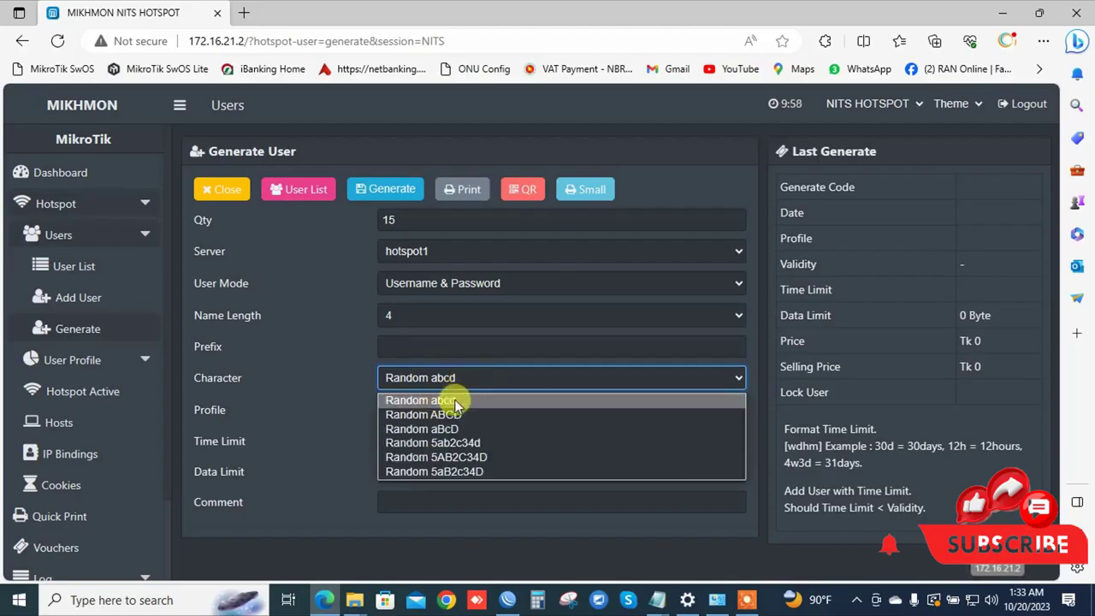
pyautogui.click(456, 402)
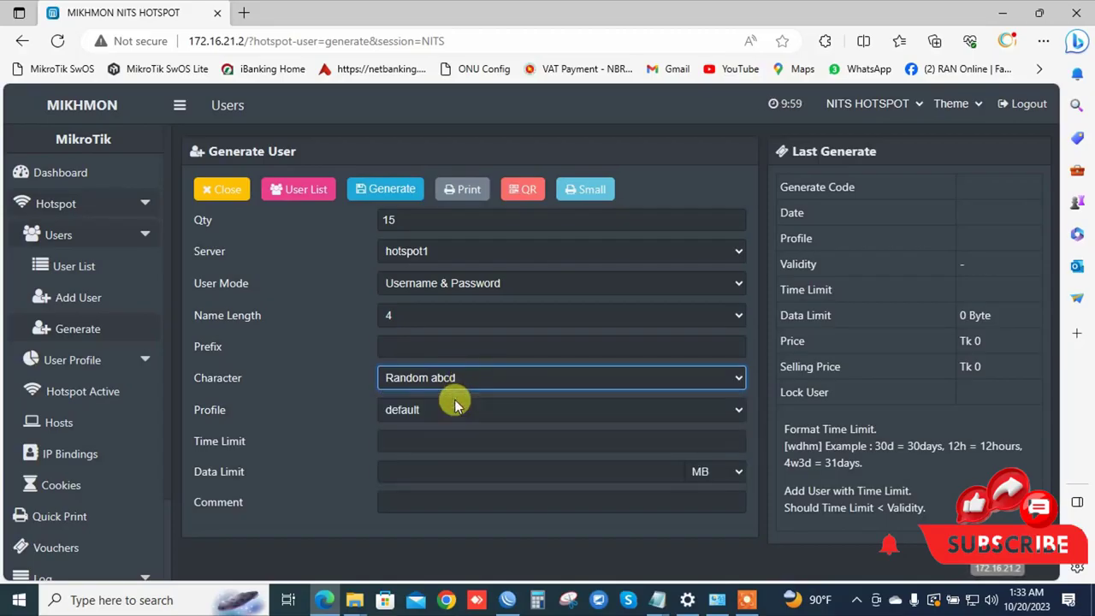
pyautogui.click(407, 419)
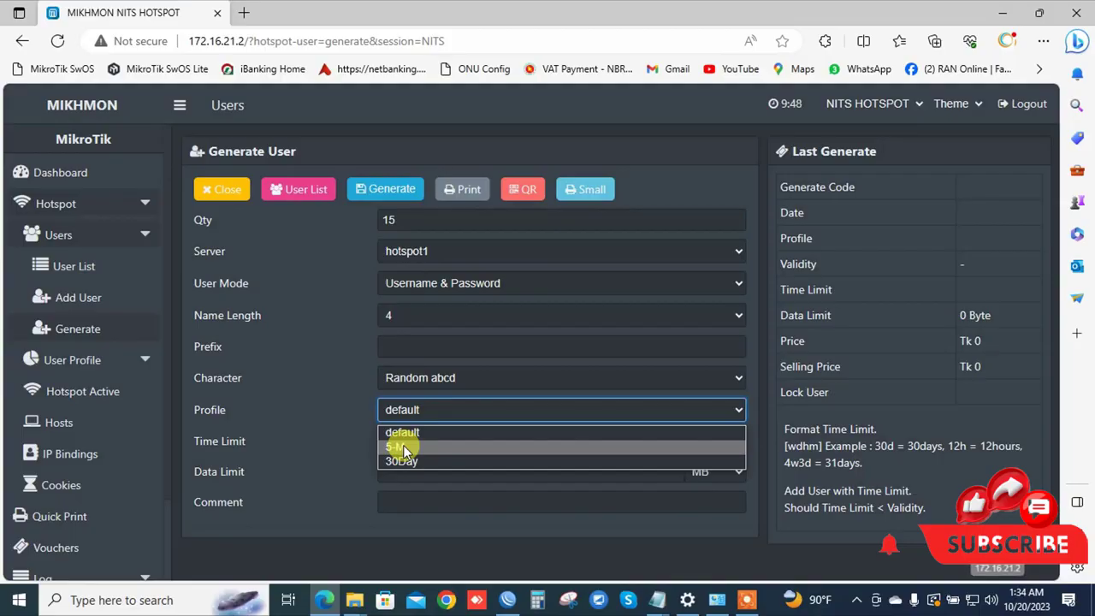
pyautogui.click(404, 447)
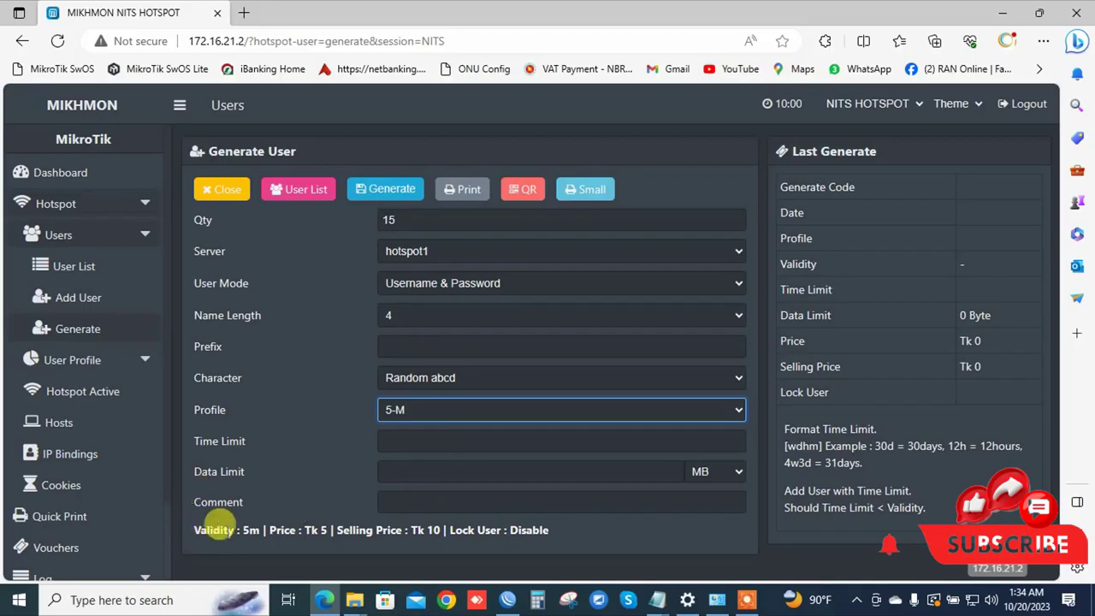
pyautogui.moveTo(193, 530); pyautogui.dragTo(548, 531)
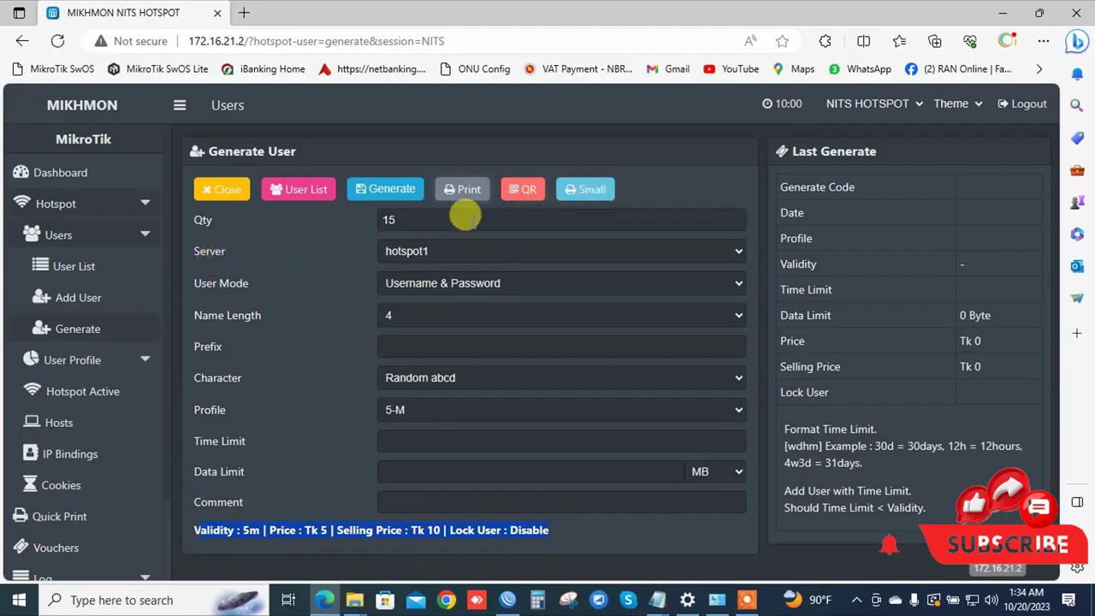
# Generate the 15 5-M users and scroll through the 17-entry user list.
pyautogui.click(392, 192)
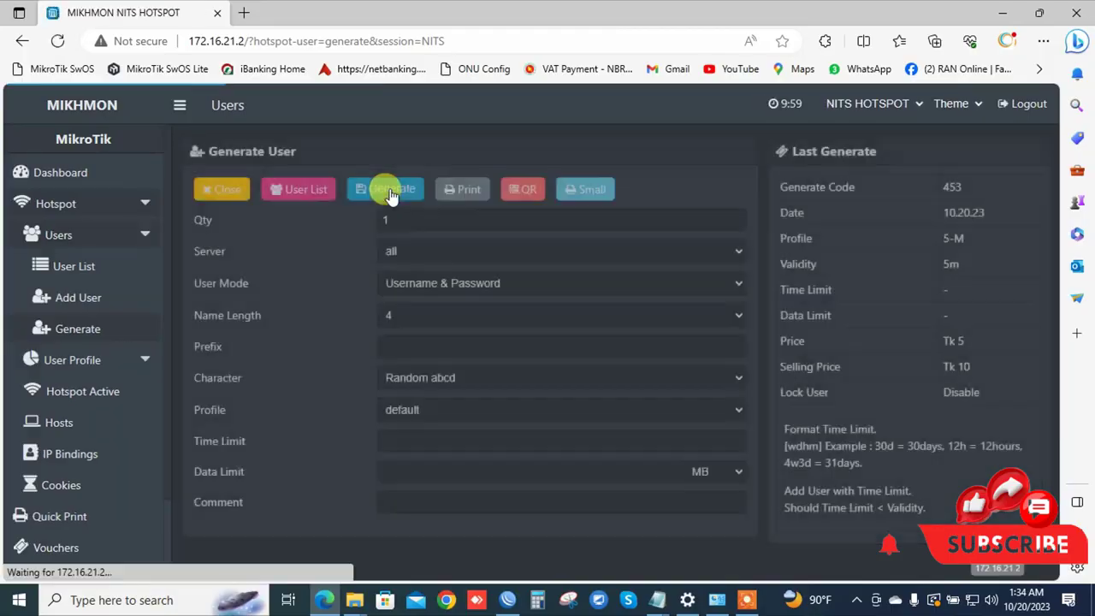
pyautogui.click(68, 267)
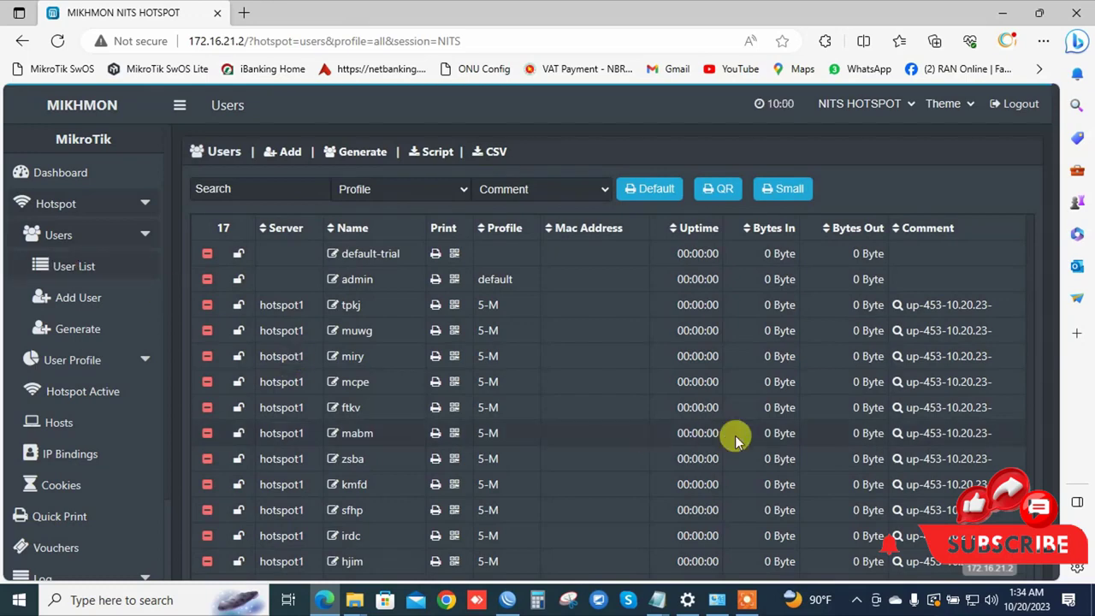
pyautogui.scroll(-1, 734, 445)
pyautogui.scroll(-1, 736, 447)
pyautogui.scroll(1, 550, 511)
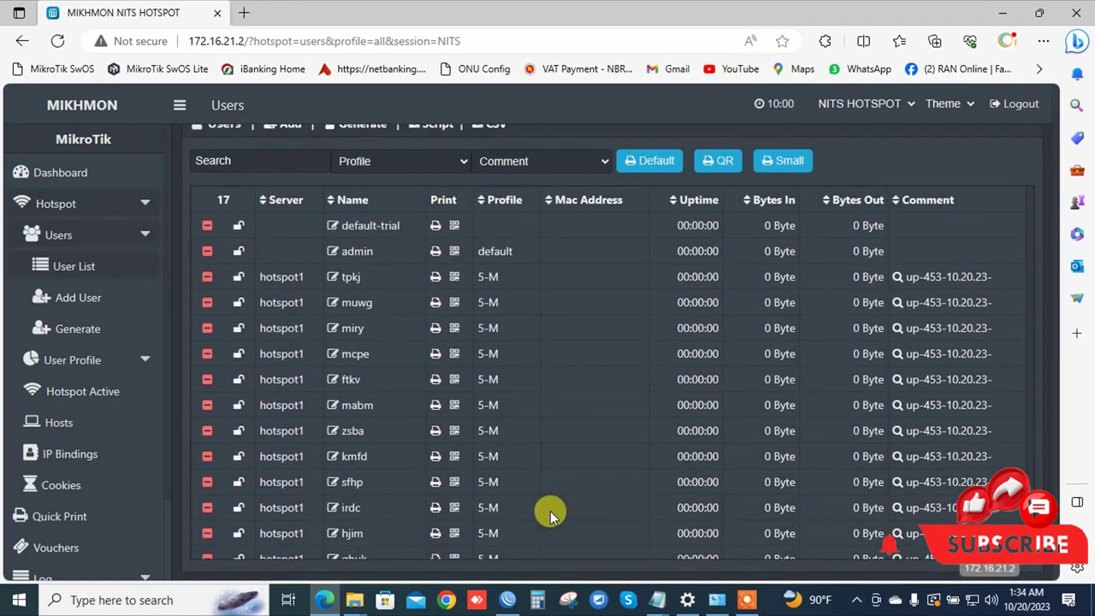
pyautogui.scroll(-1, 550, 511)
pyautogui.scroll(-1, 599, 522)
pyautogui.scroll(2, 701, 343)
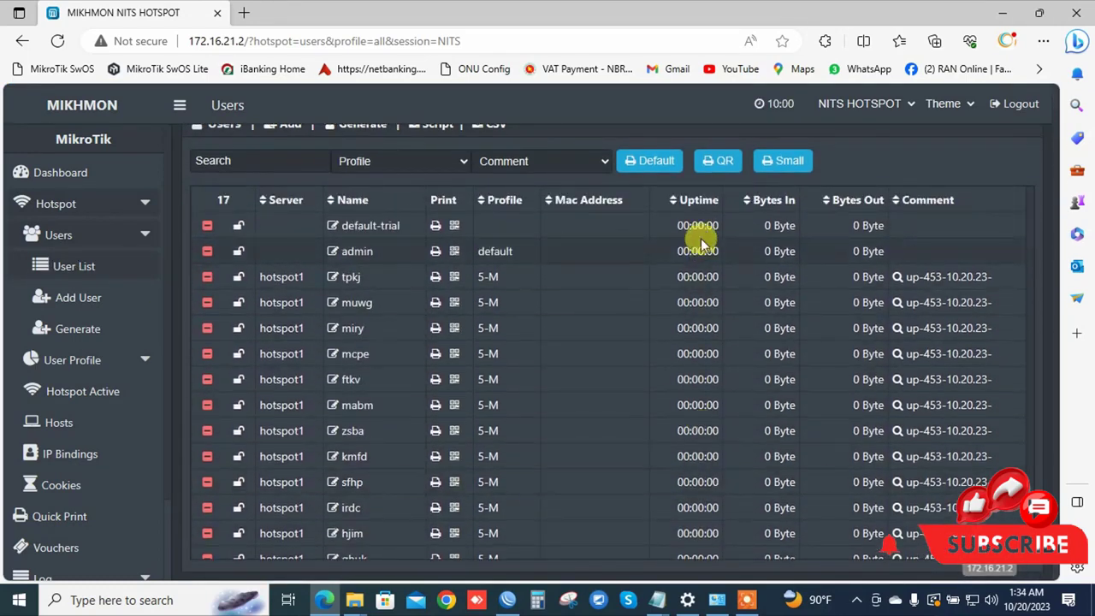
pyautogui.scroll(-1, 719, 519)
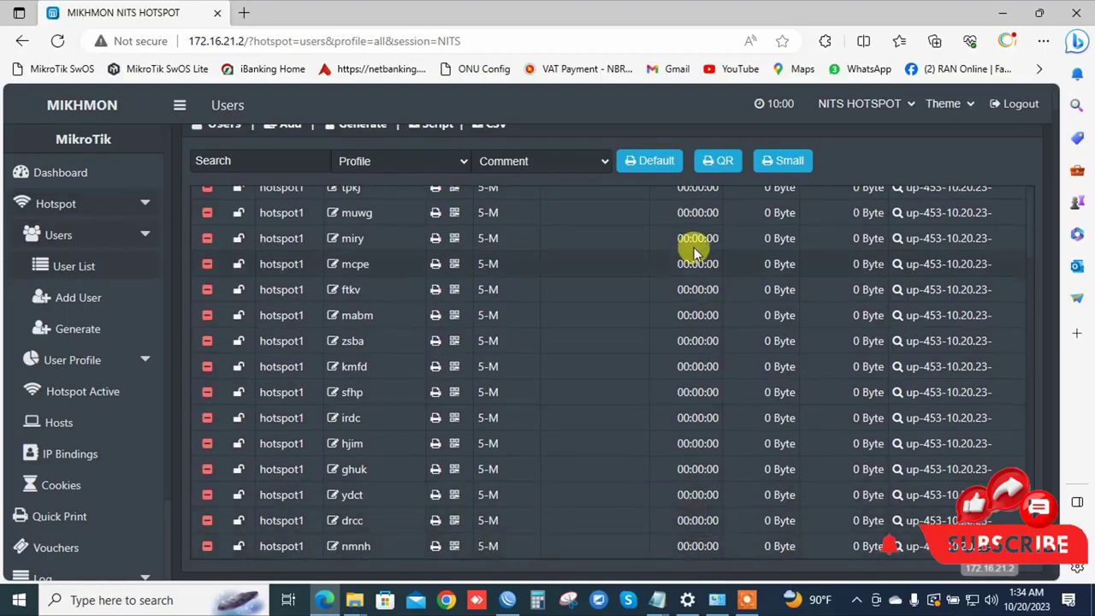
pyautogui.scroll(1, 386, 453)
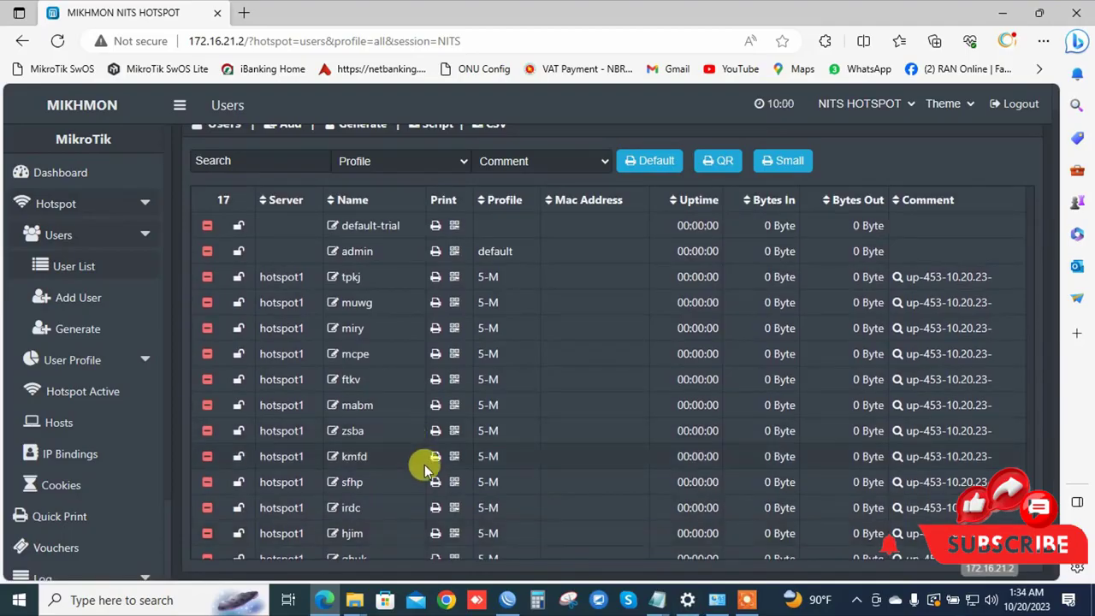
# Set server hotspot1 on the Add User form, then switch to bulk generation.
pyautogui.click(51, 301)
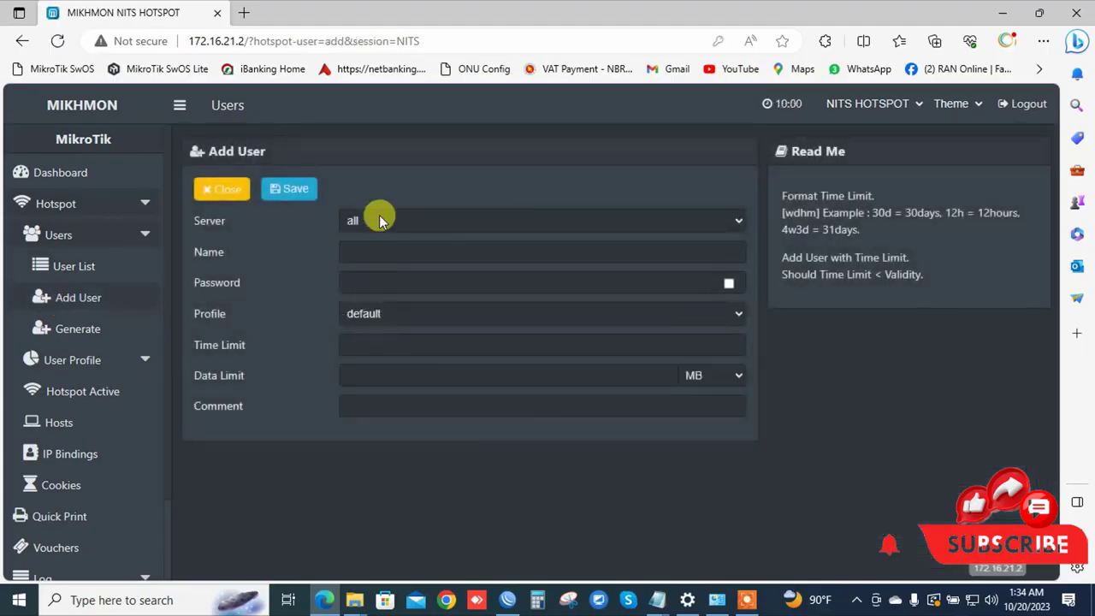
pyautogui.click(380, 221)
pyautogui.click(369, 254)
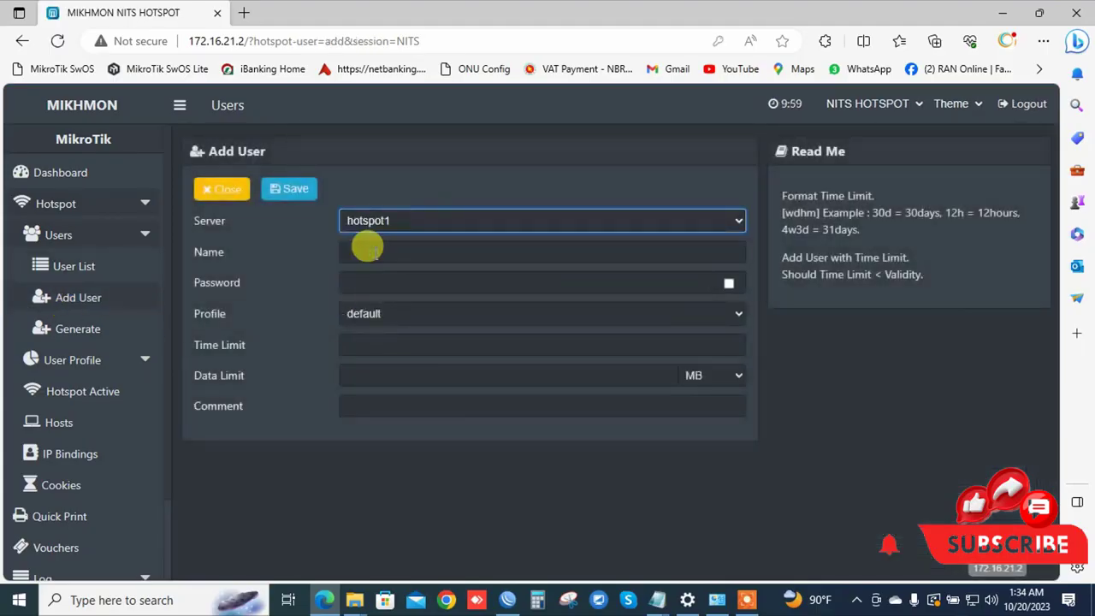
pyautogui.click(74, 331)
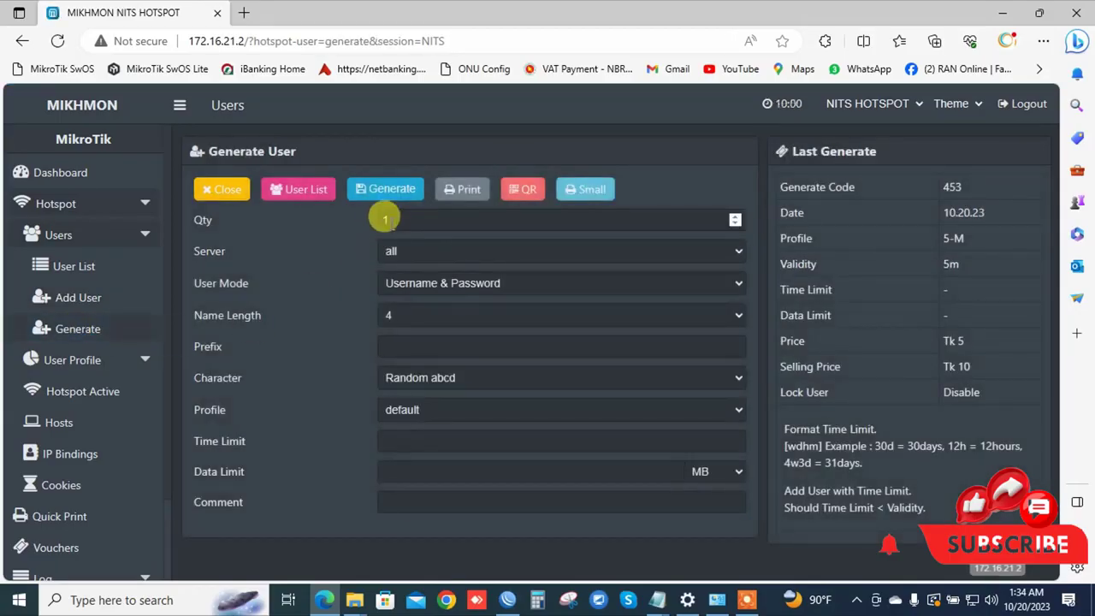
# Generate 5 hotspot1 users: Username & Password, name length 4, Random abcd, profile 30Day.
pyautogui.click(390, 217)
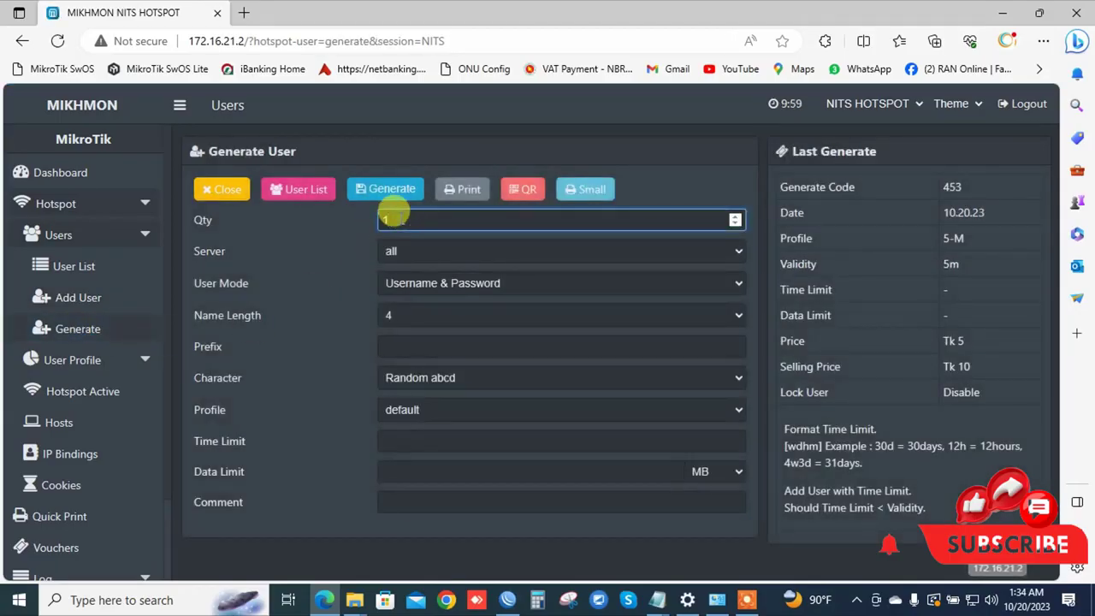
pyautogui.click(404, 255)
pyautogui.click(395, 288)
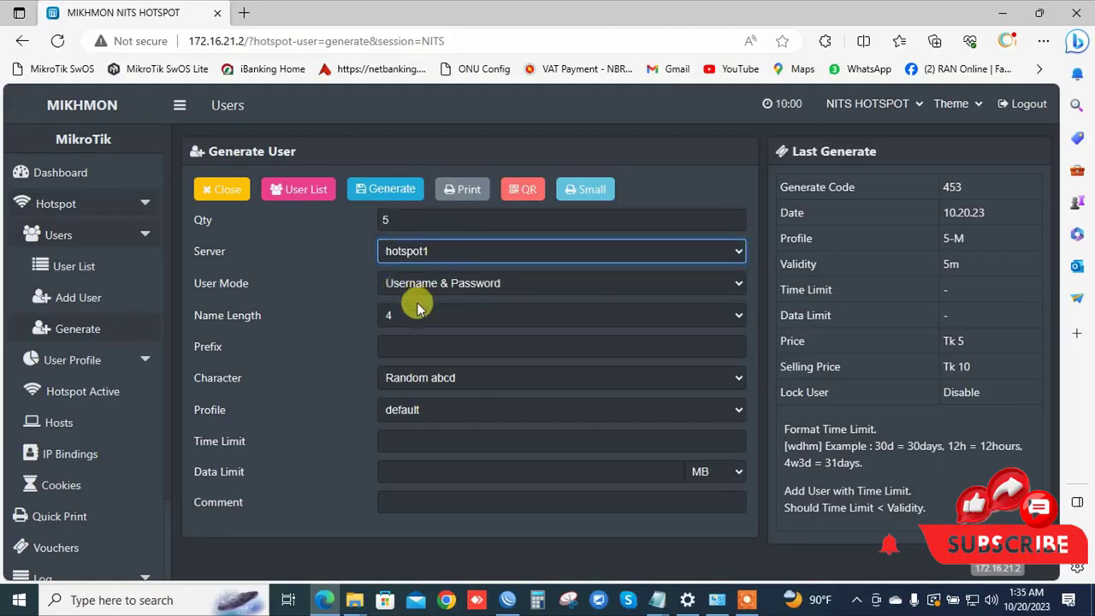
pyautogui.click(432, 283)
pyautogui.click(443, 306)
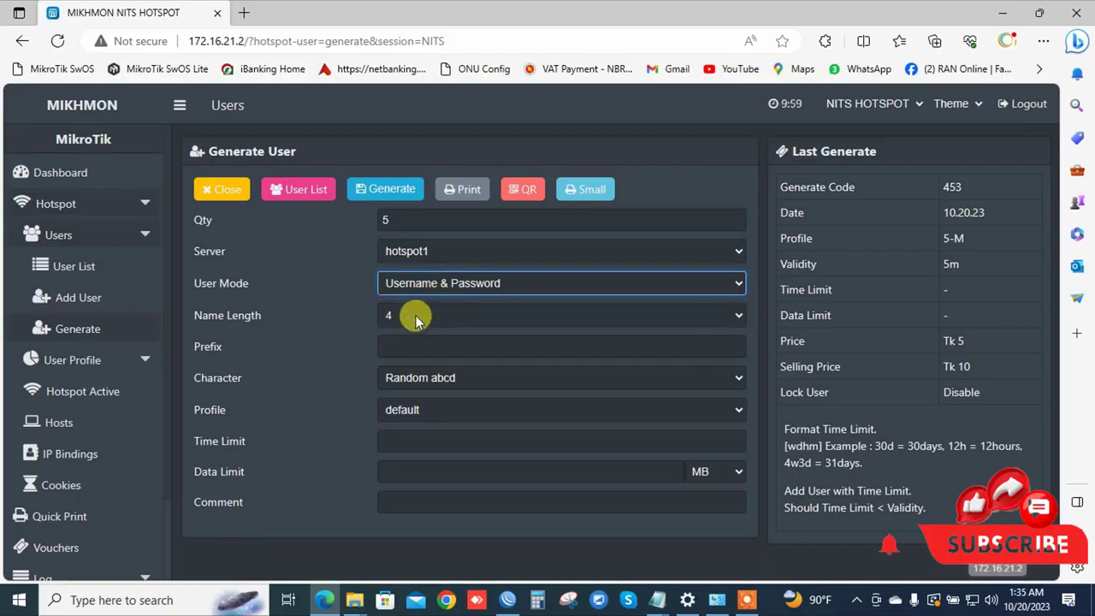
pyautogui.click(414, 315)
pyautogui.click(396, 330)
pyautogui.click(396, 342)
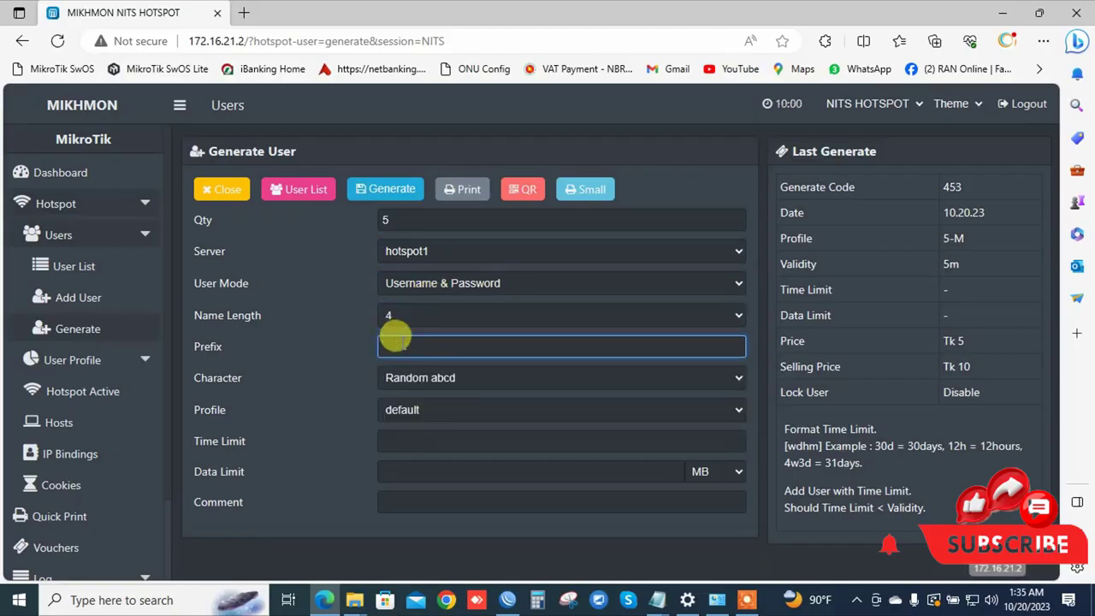
pyautogui.click(407, 376)
pyautogui.click(428, 399)
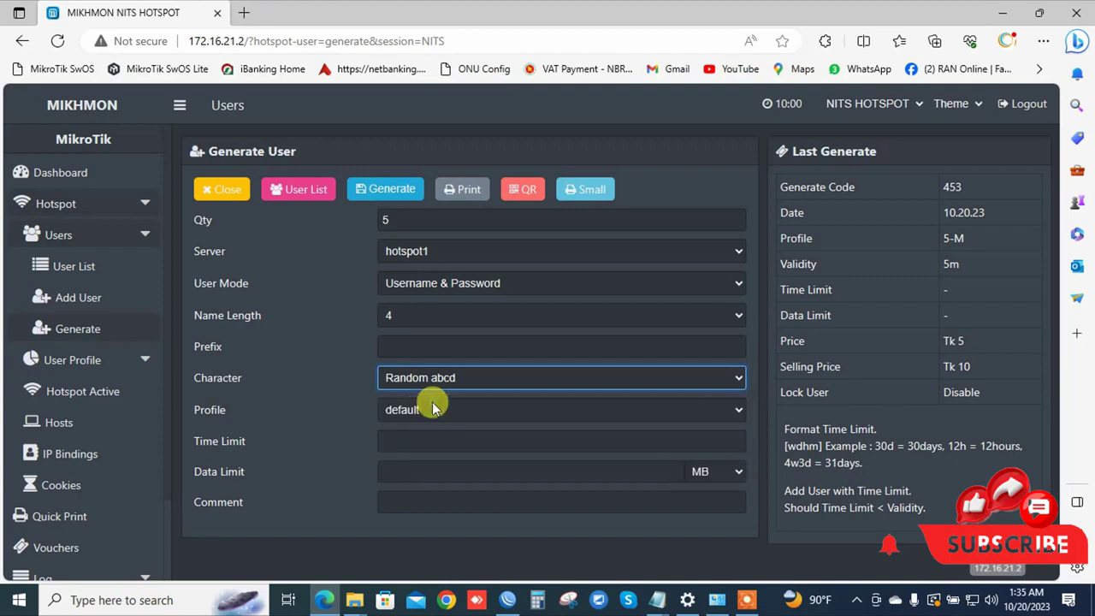
pyautogui.click(415, 411)
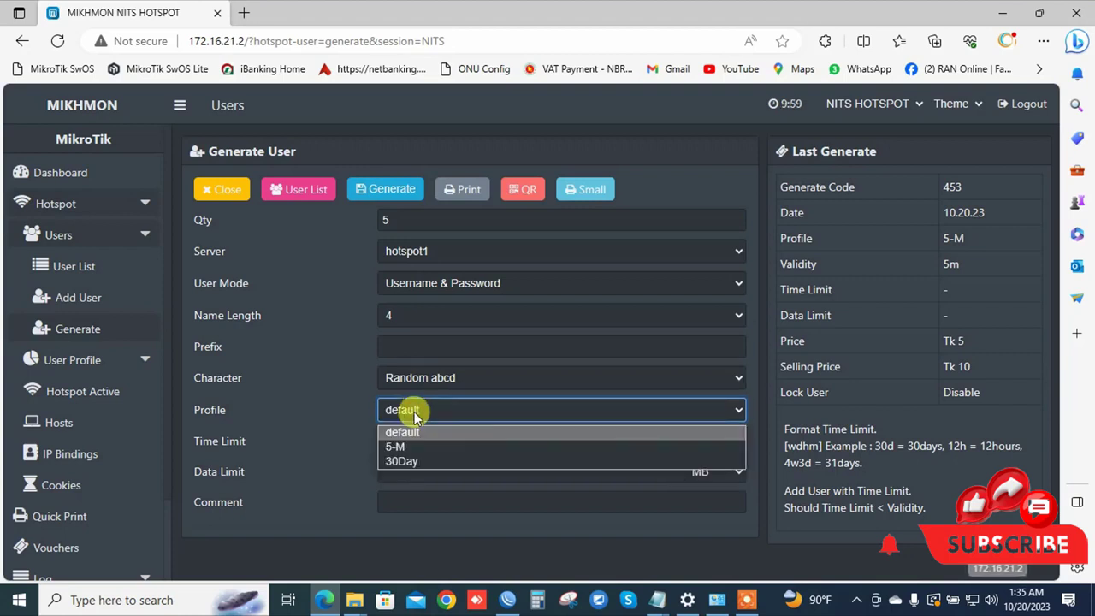
pyautogui.click(411, 462)
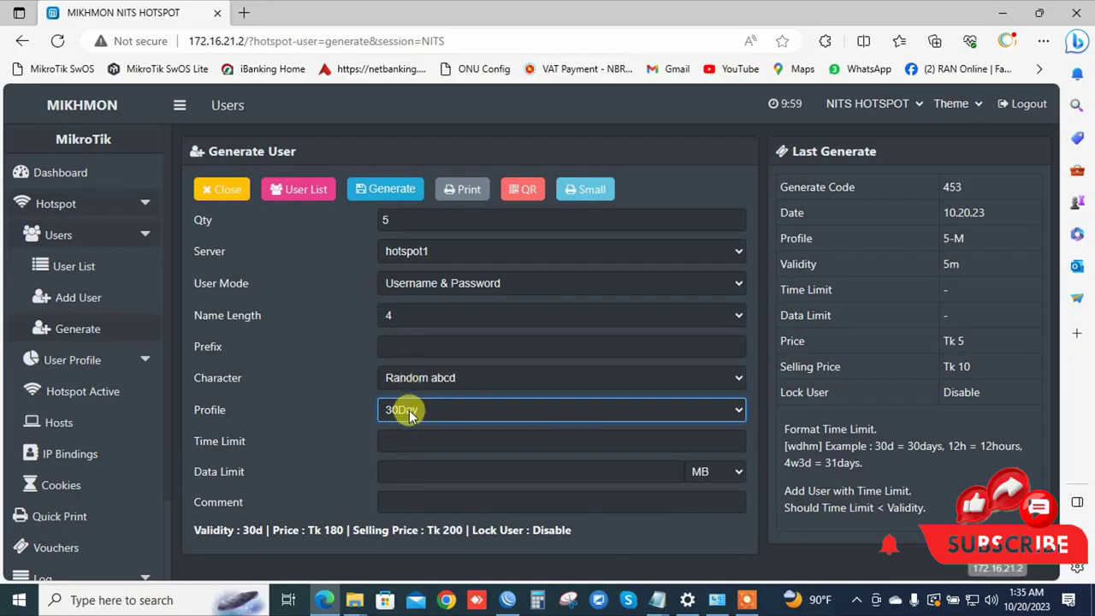
pyautogui.click(398, 195)
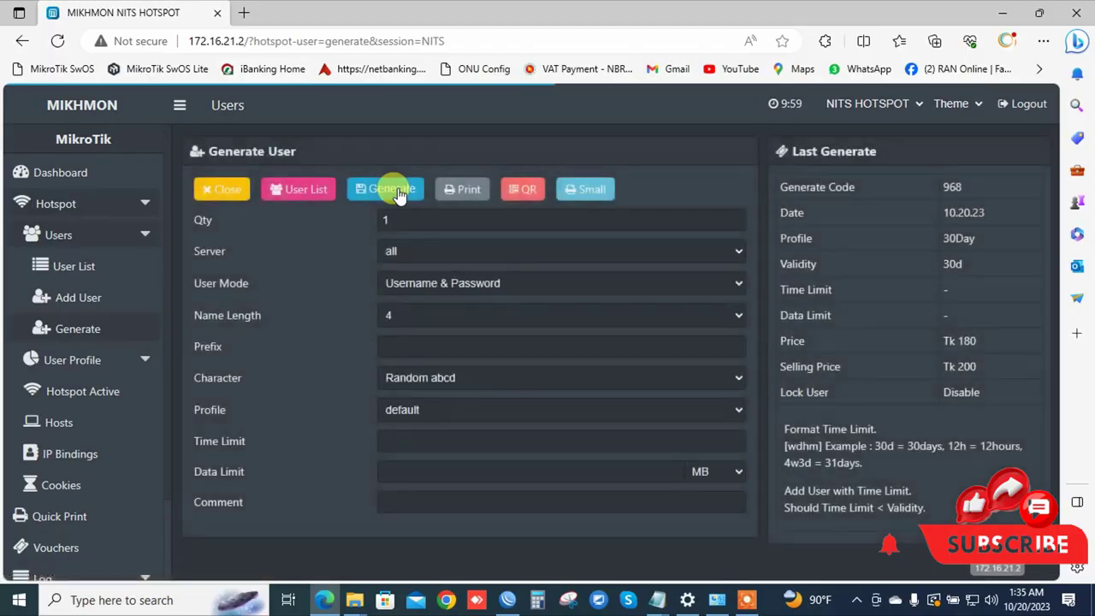
# Scroll the user list for the new users, then filter by comment up-968-10.20.23- 30Day.
pyautogui.click(94, 268)
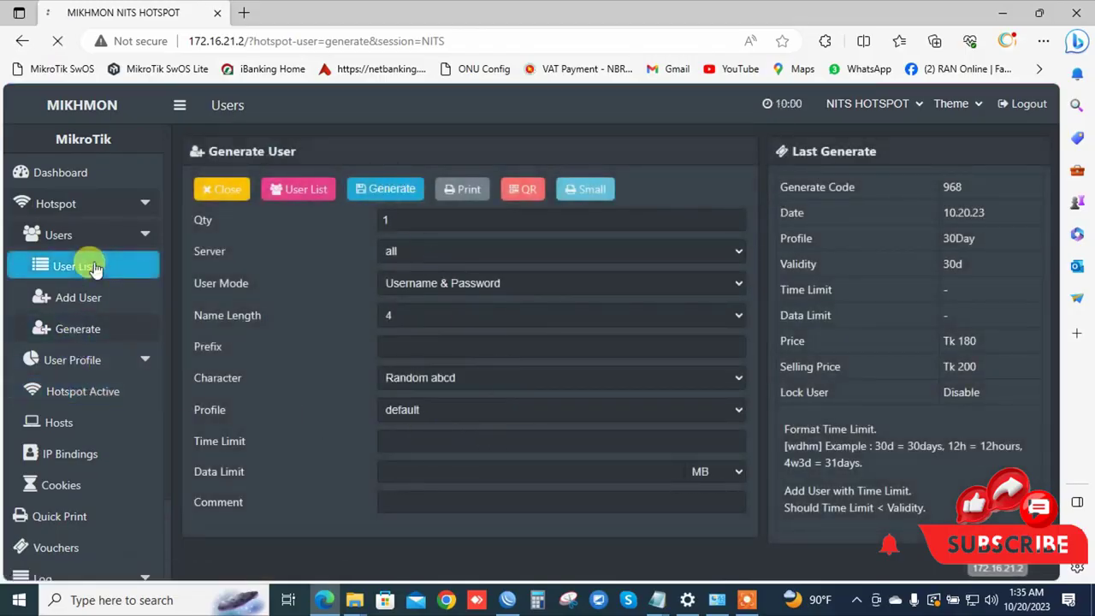
pyautogui.scroll(-3, 603, 420)
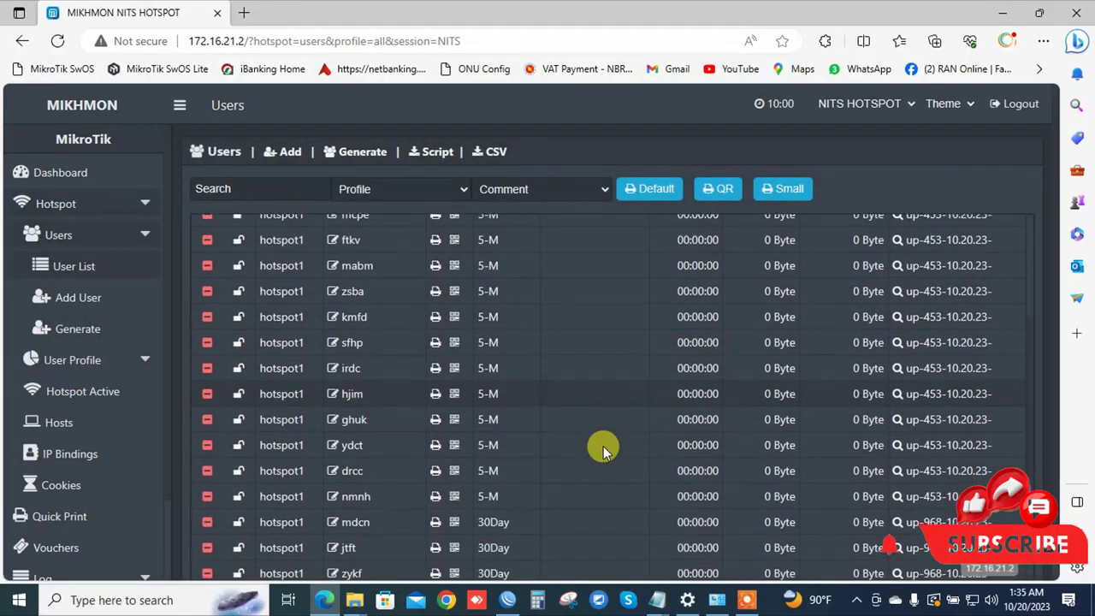
pyautogui.scroll(3, 582, 440)
pyautogui.scroll(-1, 522, 470)
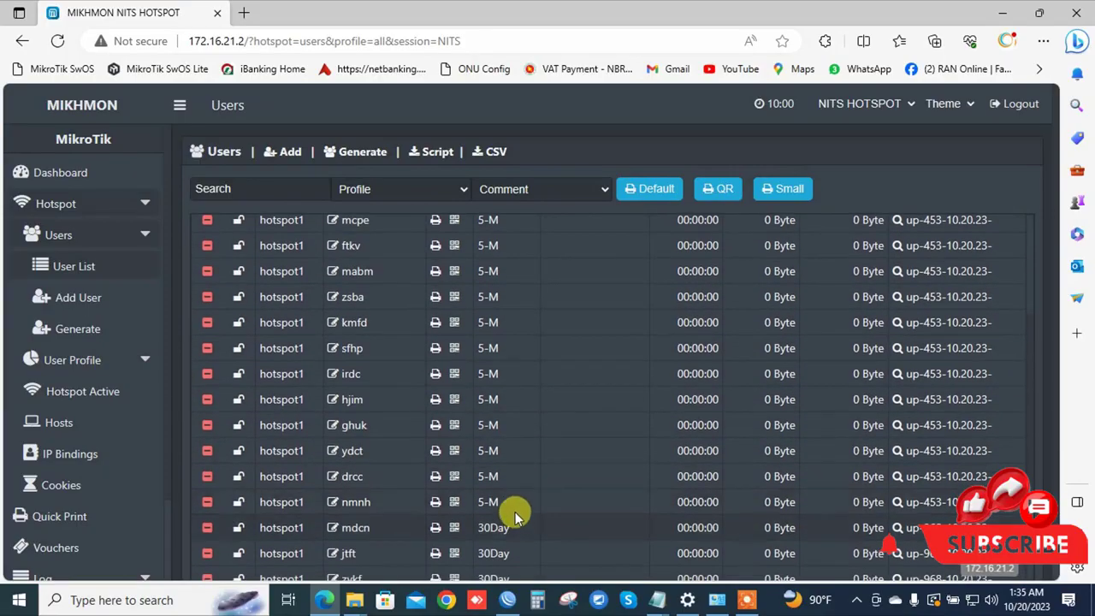
pyautogui.scroll(-1, 510, 510)
pyautogui.scroll(-1, 510, 497)
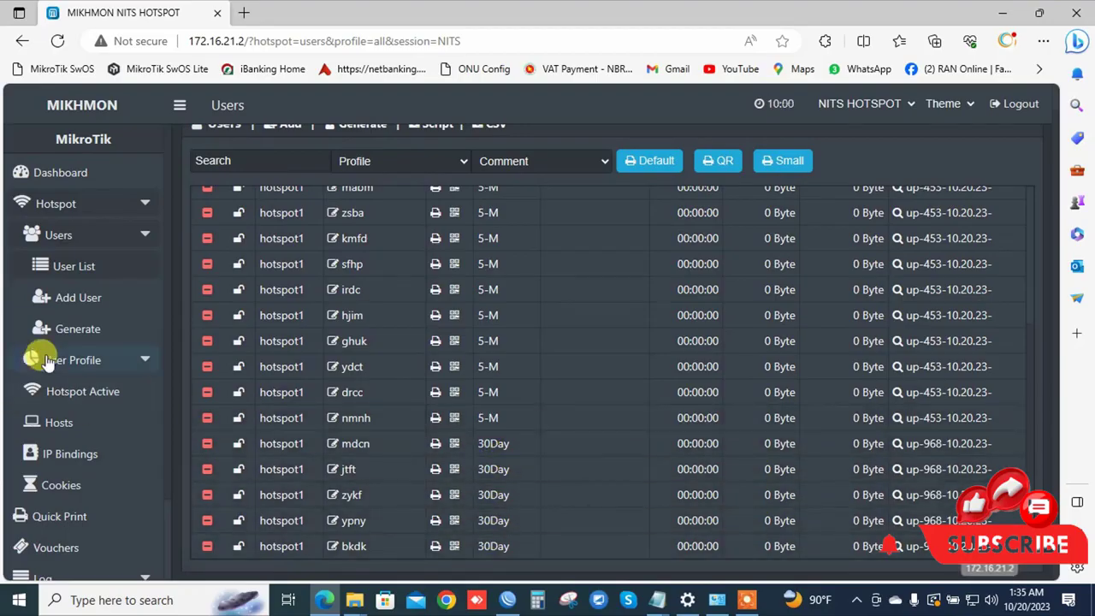
pyautogui.click(127, 369)
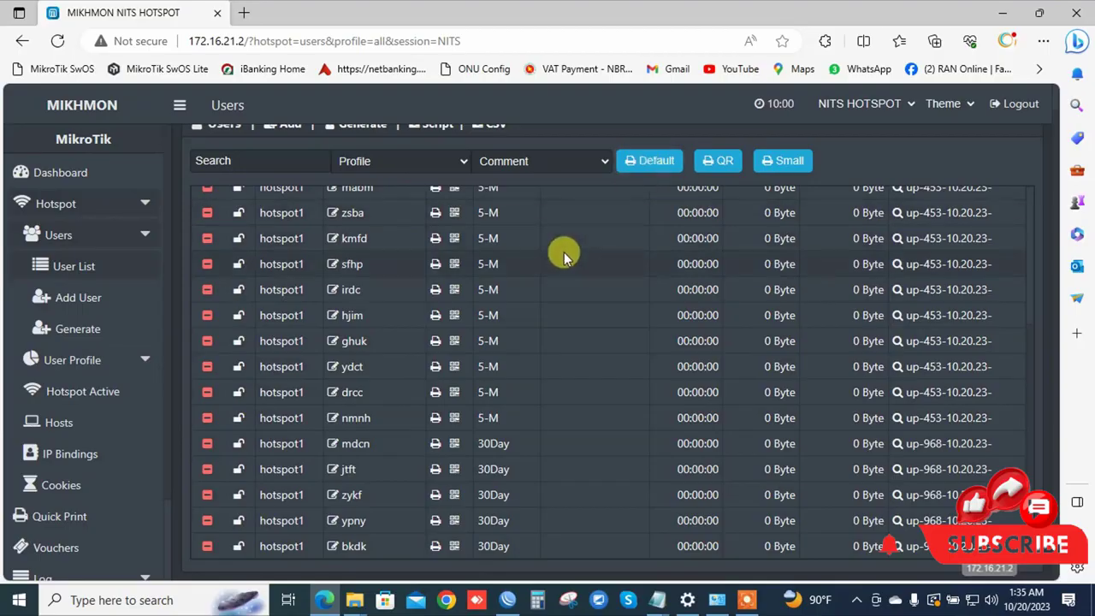
pyautogui.scroll(3, 563, 251)
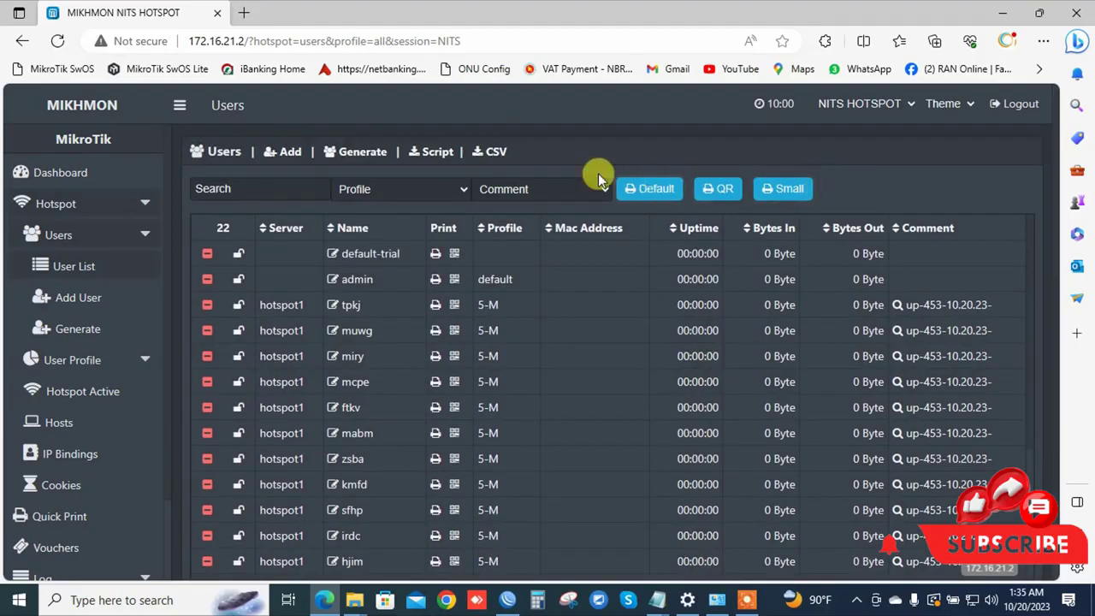
pyautogui.click(492, 195)
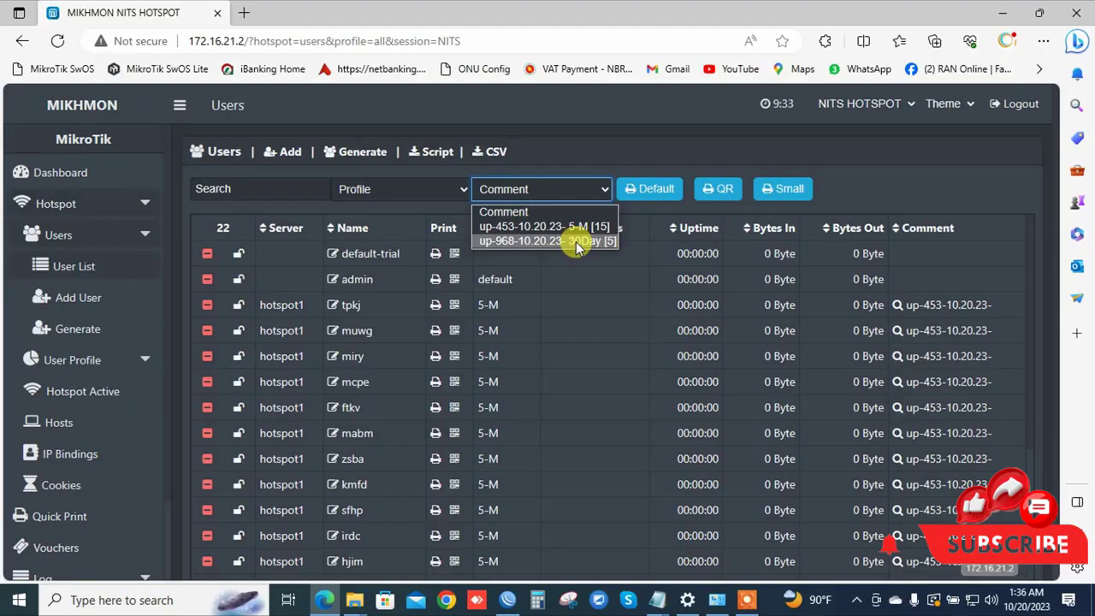
pyautogui.click(578, 245)
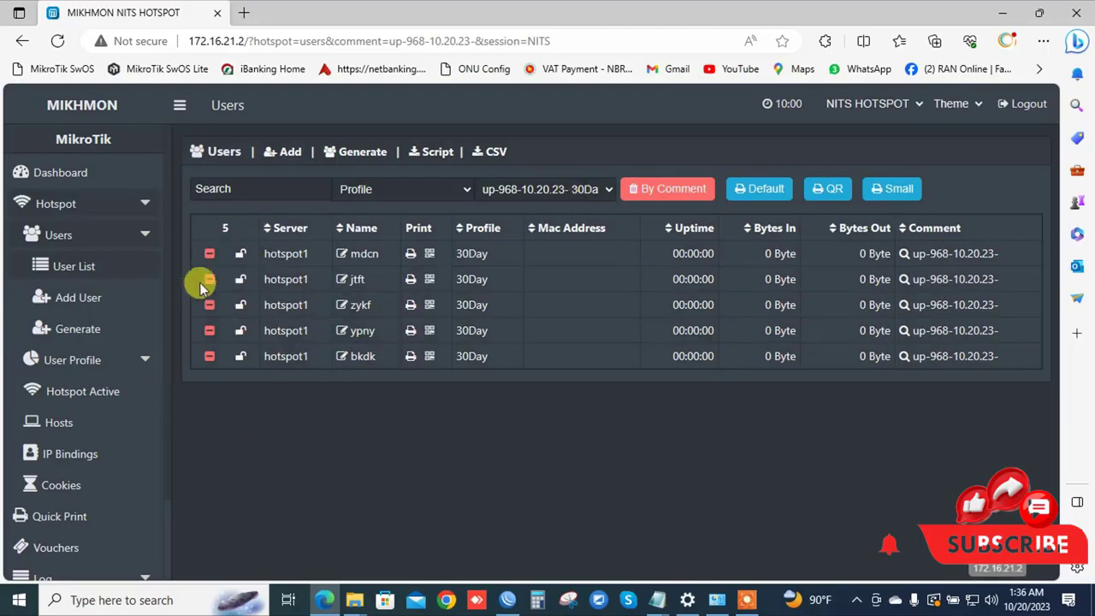
# Print the 30Day vouchers to PDF with Microsoft Print to PDF as '30d voutcher'.
pyautogui.click(765, 190)
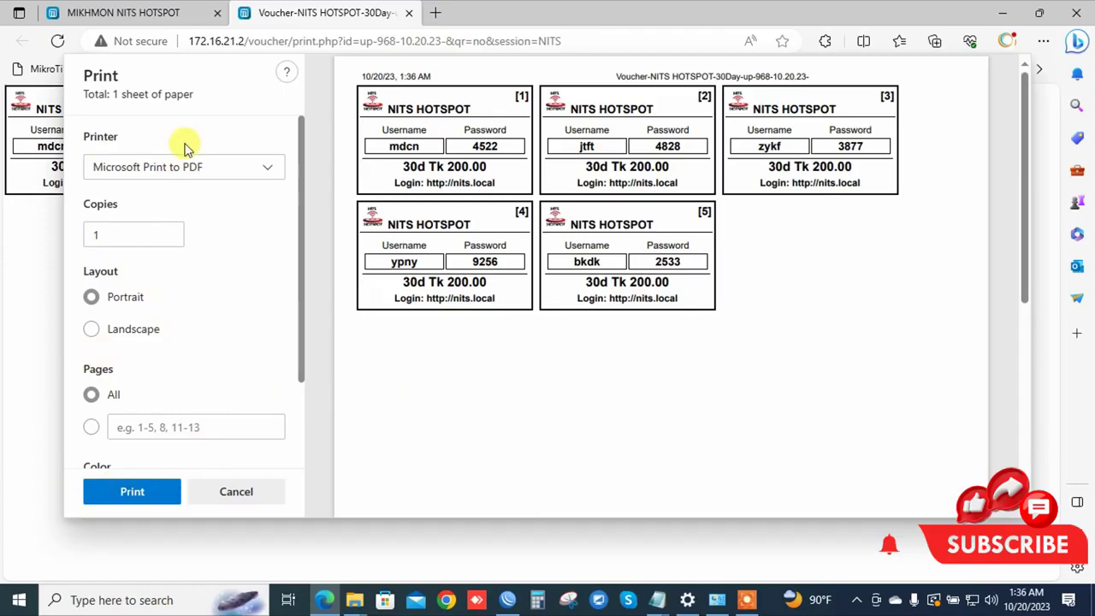
pyautogui.click(137, 495)
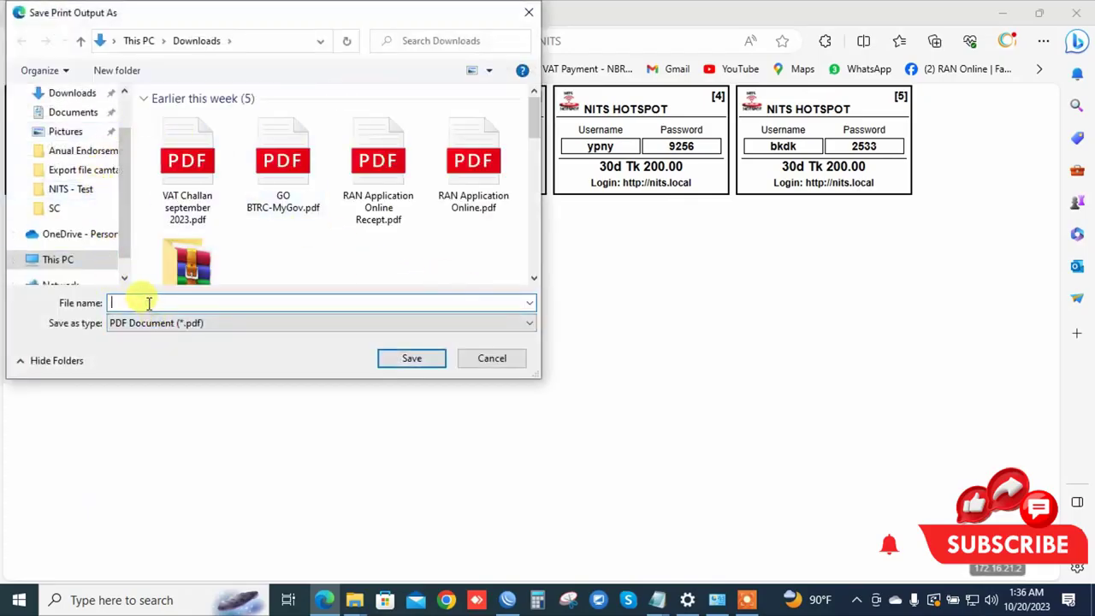
pyautogui.write('30')
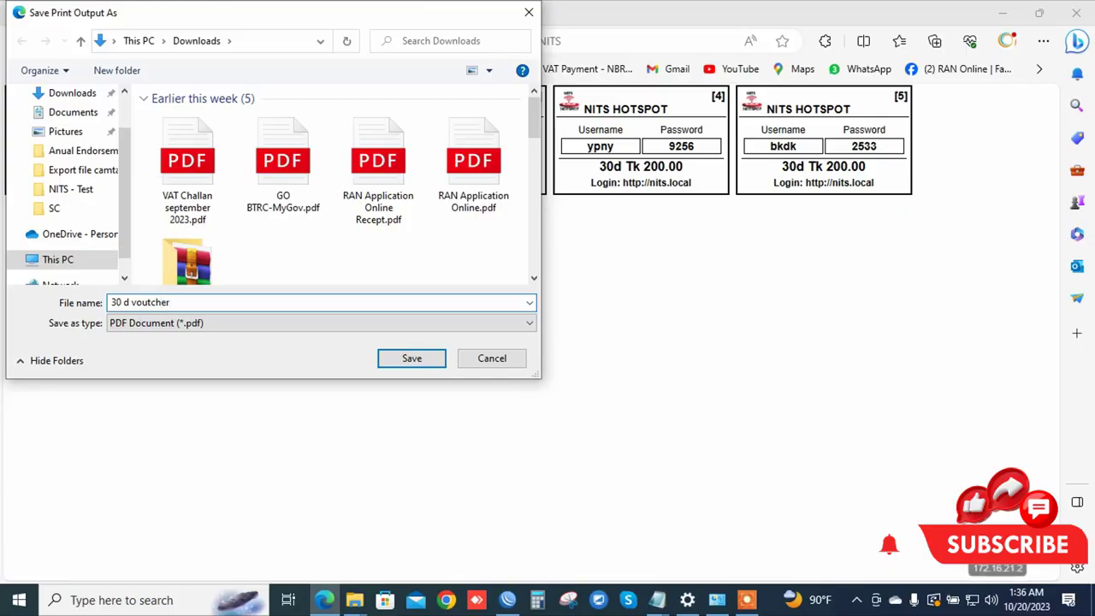
pyautogui.write('d voutcher')
pyautogui.press('Return')
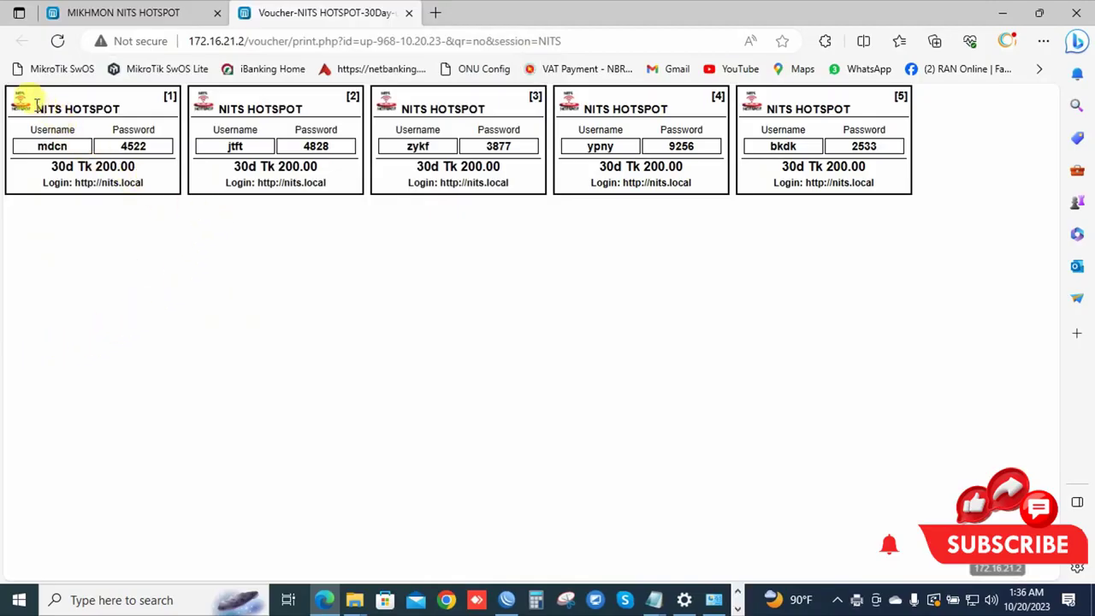
# Select the NITS HOTSPOT heading, then start a second print and cancel it.
pyautogui.moveTo(34, 103); pyautogui.dragTo(110, 102)
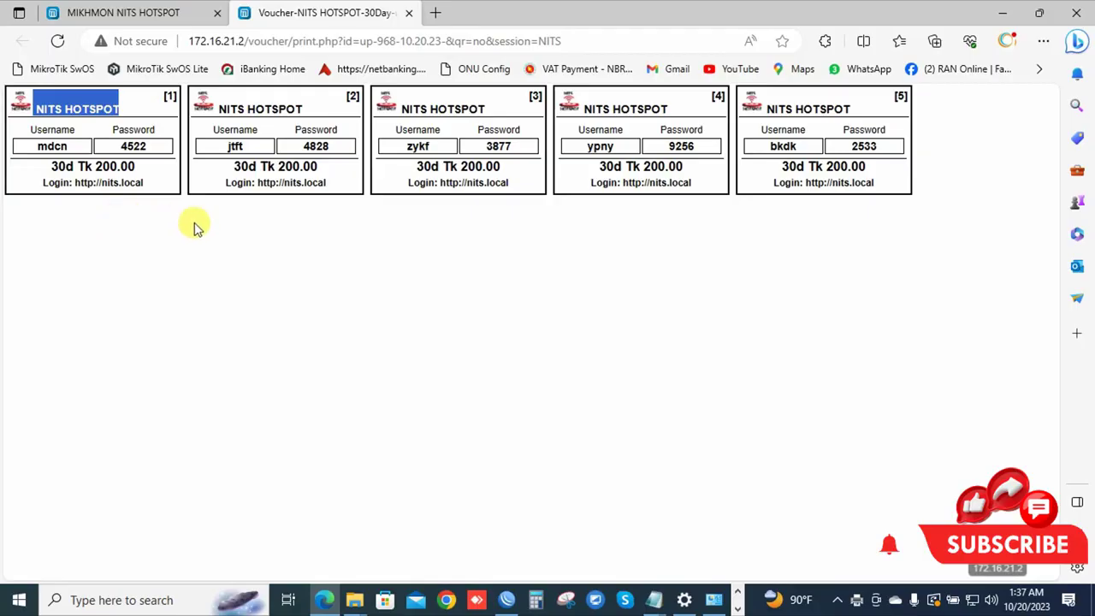
pyautogui.hotkey('ctrl', 'p')
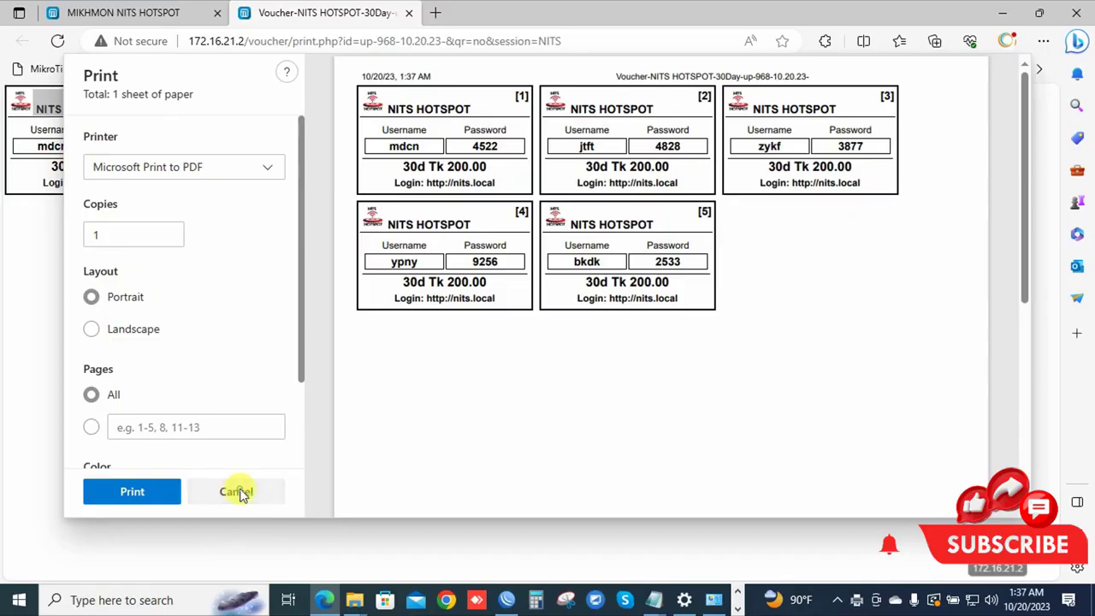
pyautogui.click(237, 490)
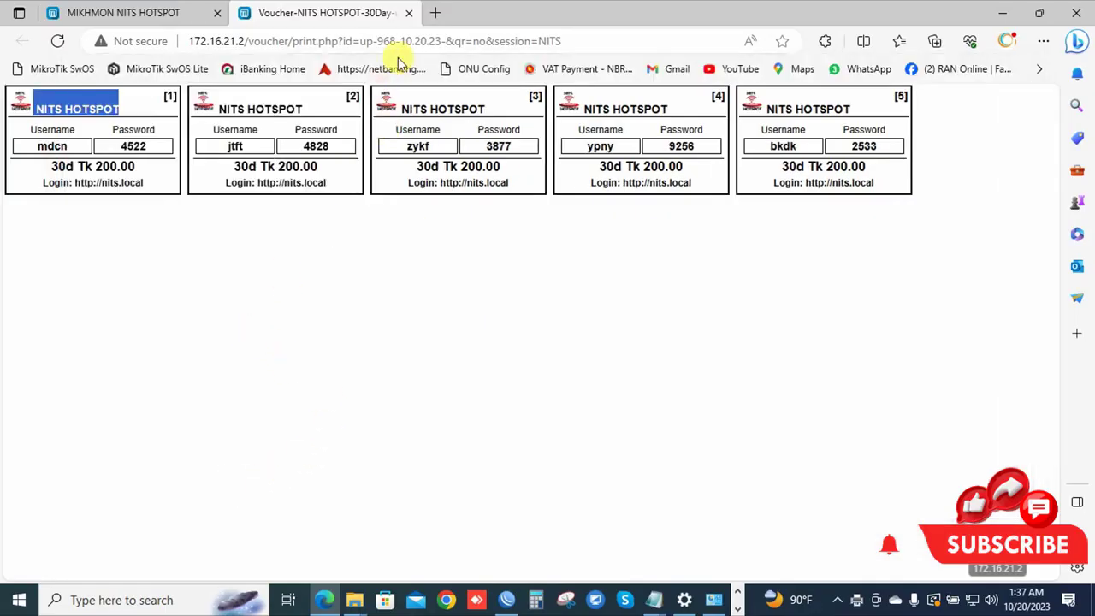
pyautogui.click(356, 602)
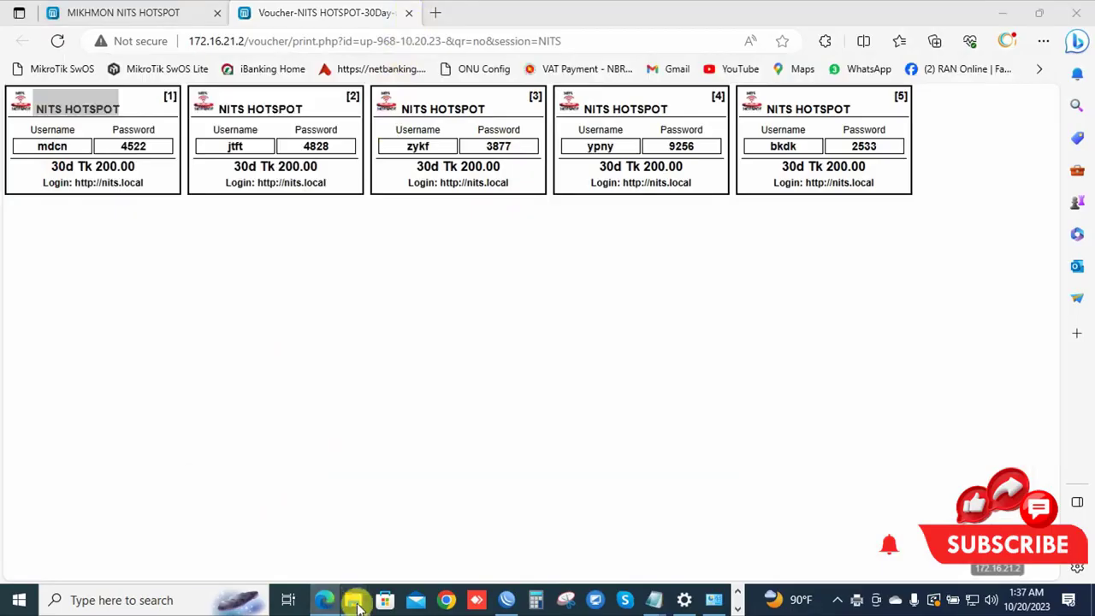
pyautogui.click(298, 525)
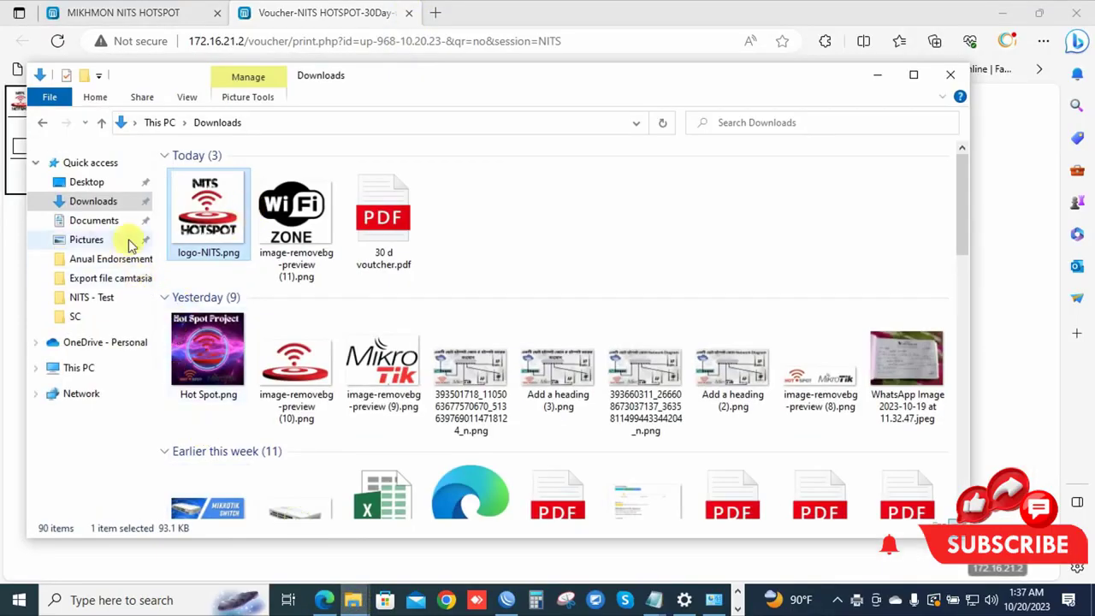
pyautogui.click(115, 203)
pyautogui.click(218, 240)
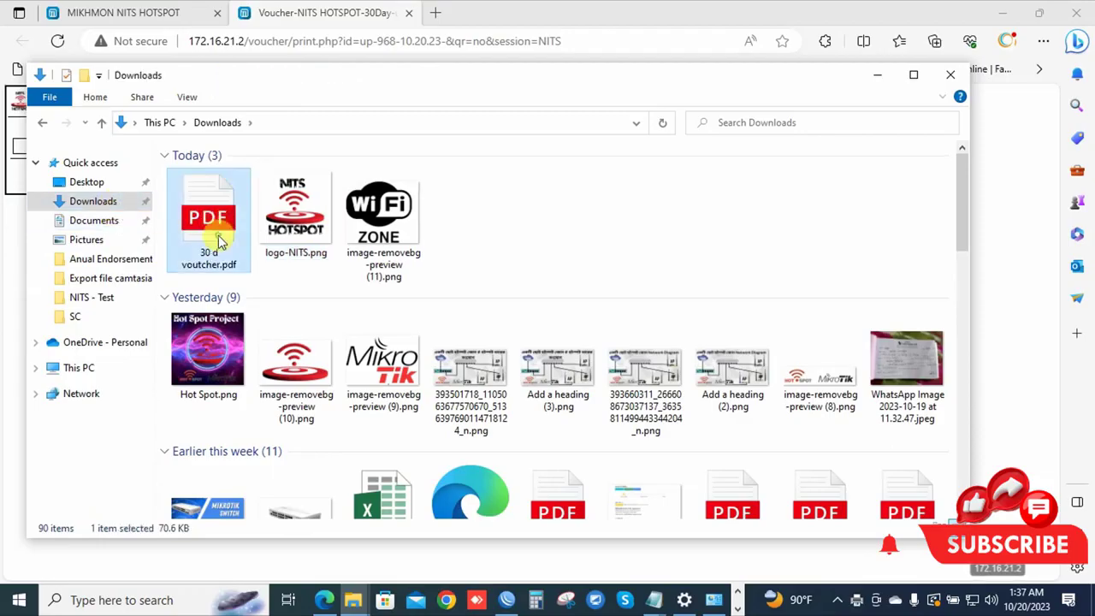
pyautogui.doubleClick(218, 240)
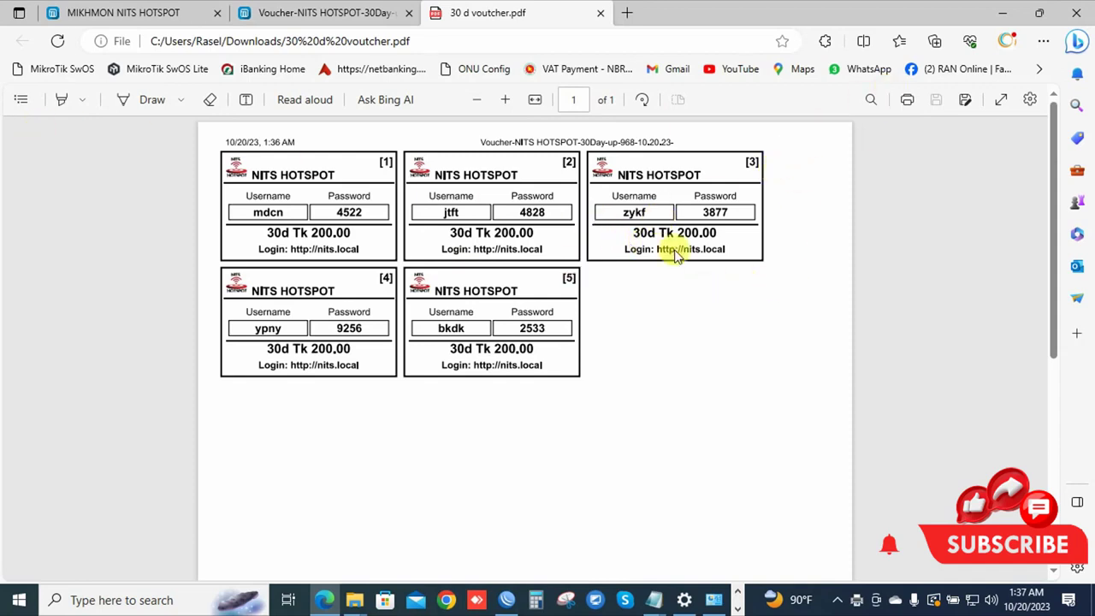
pyautogui.click(871, 99)
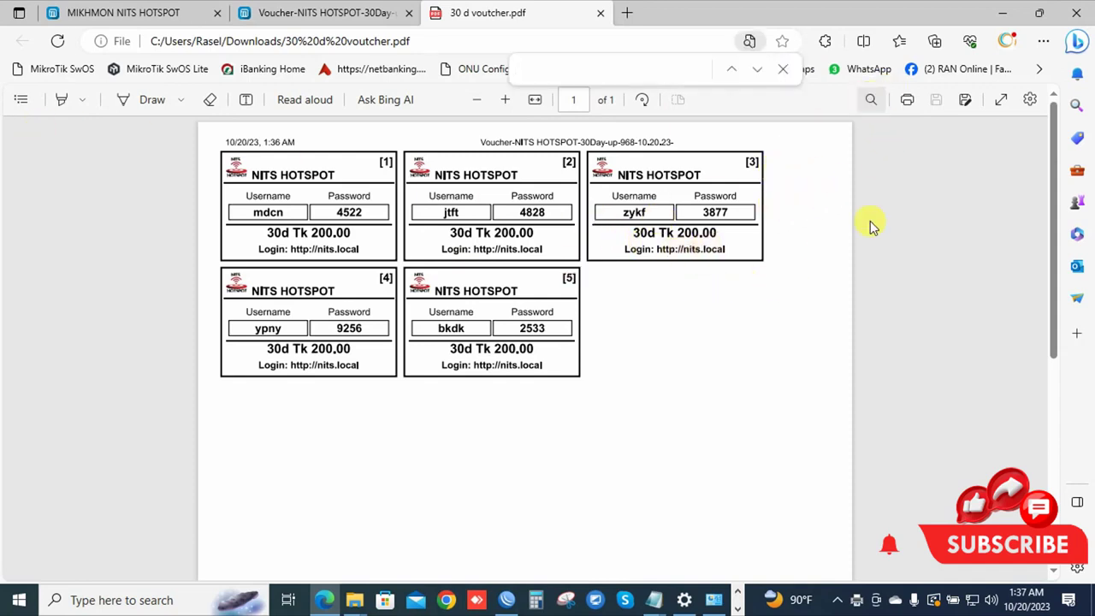
pyautogui.scroll(5, 838, 229)
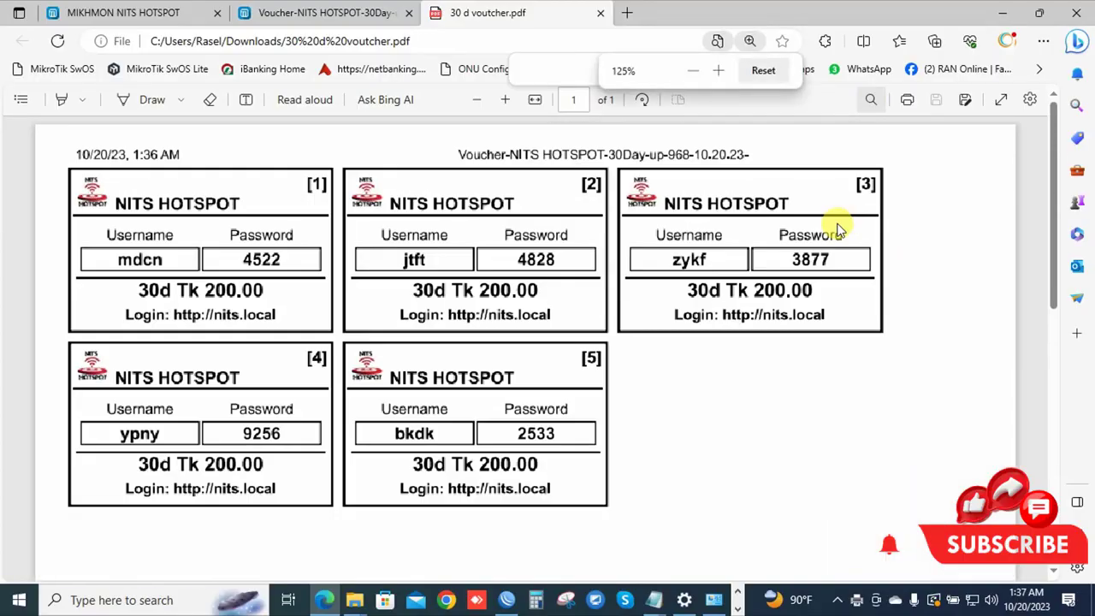
pyautogui.scroll(2, 838, 229)
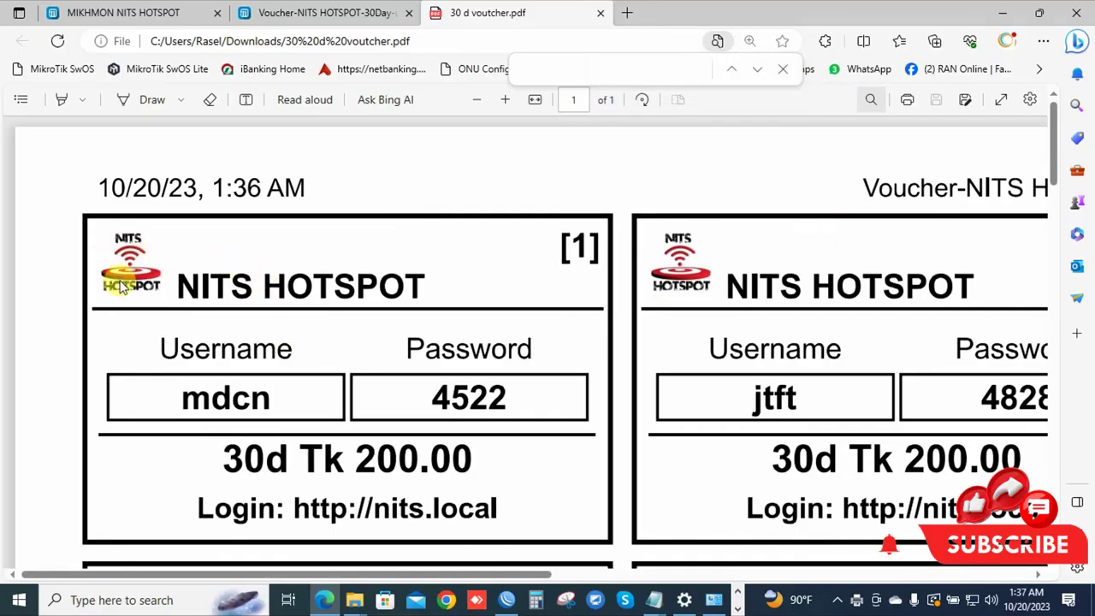
pyautogui.scroll(-2, 240, 351)
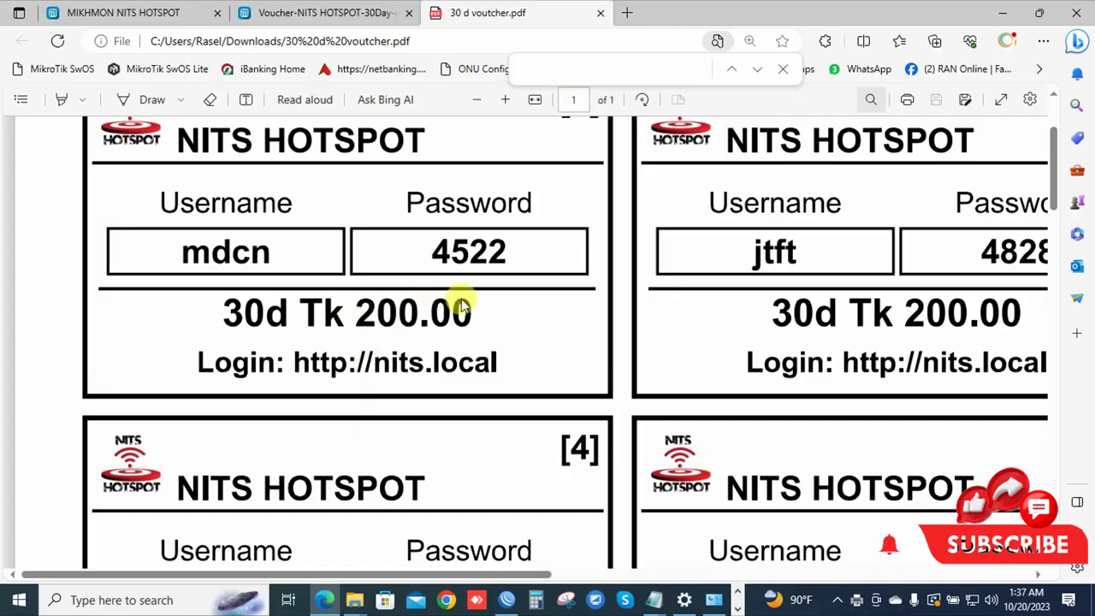
pyautogui.scroll(-2, 460, 307)
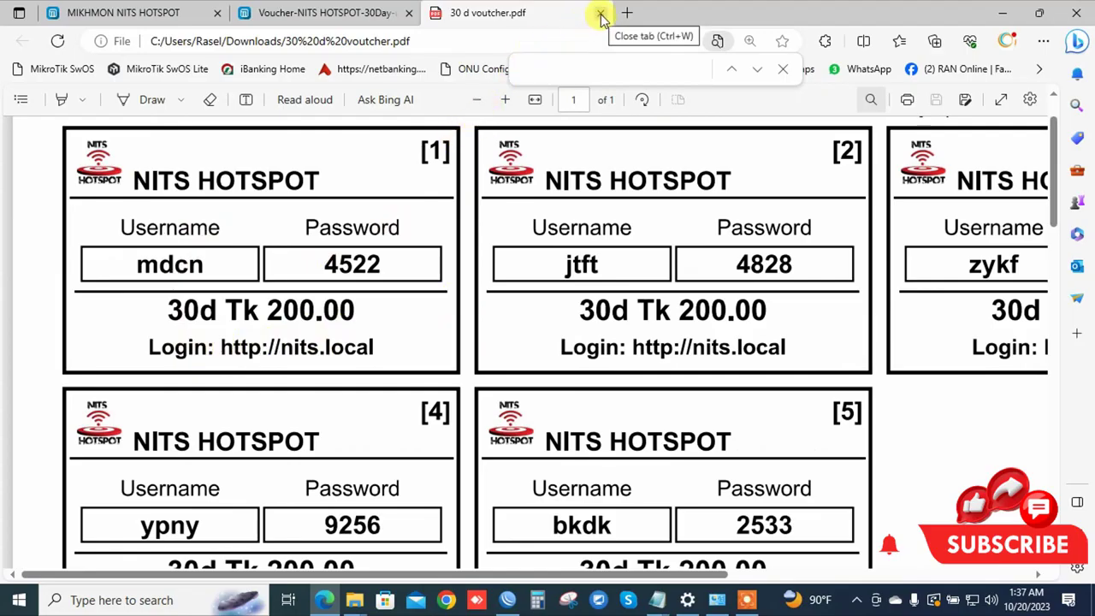
pyautogui.scroll(-3, 330, 310)
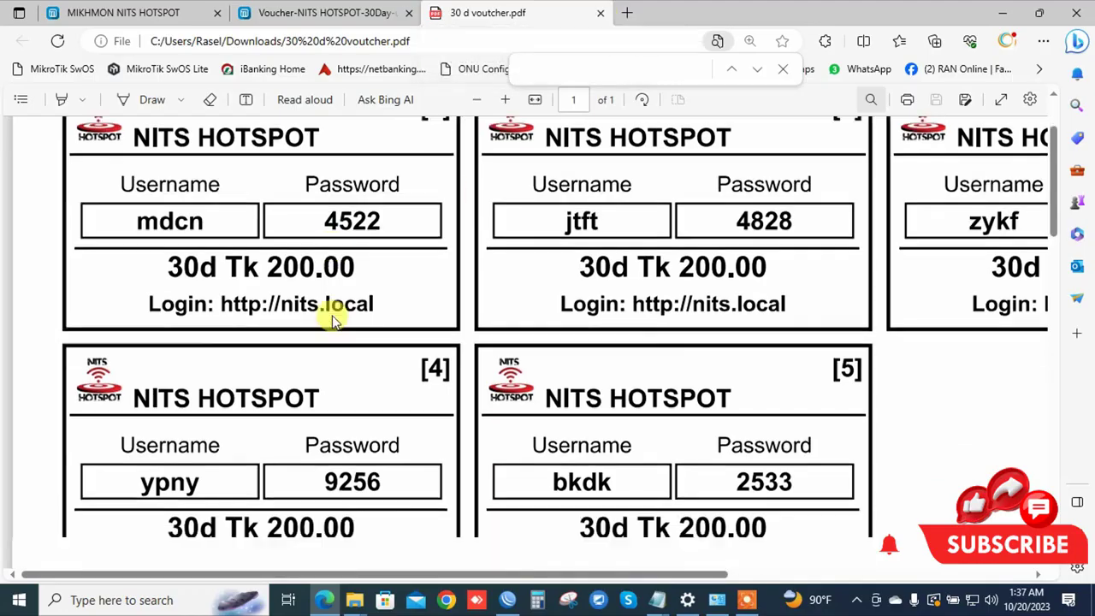
pyautogui.click(600, 13)
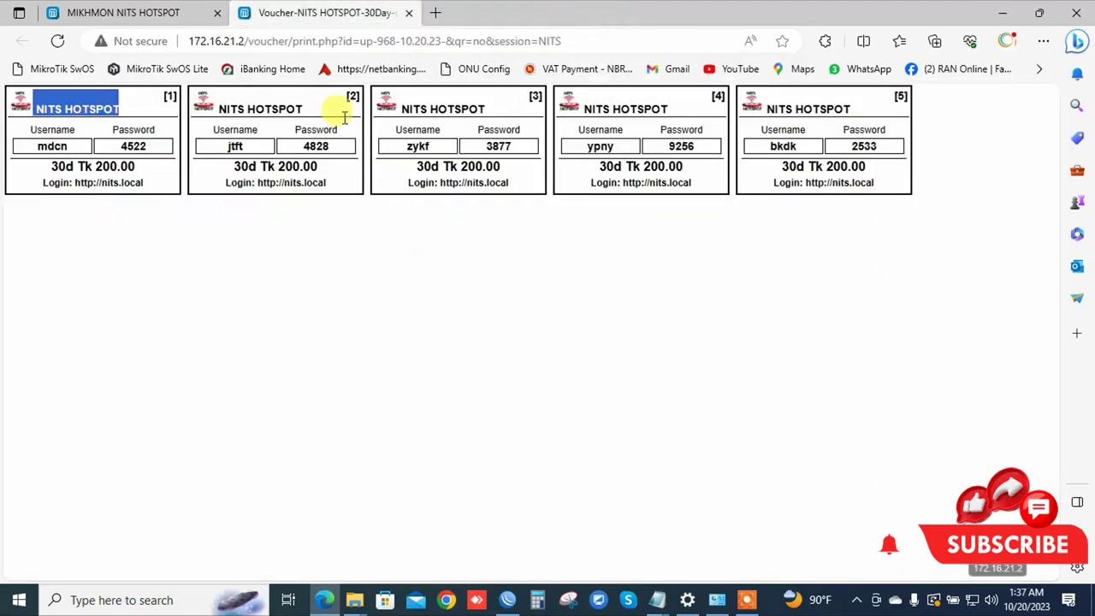
# Filter the hotspot User List to the 5-M voucher batch and open its printable voucher sheet.
pyautogui.click(409, 14)
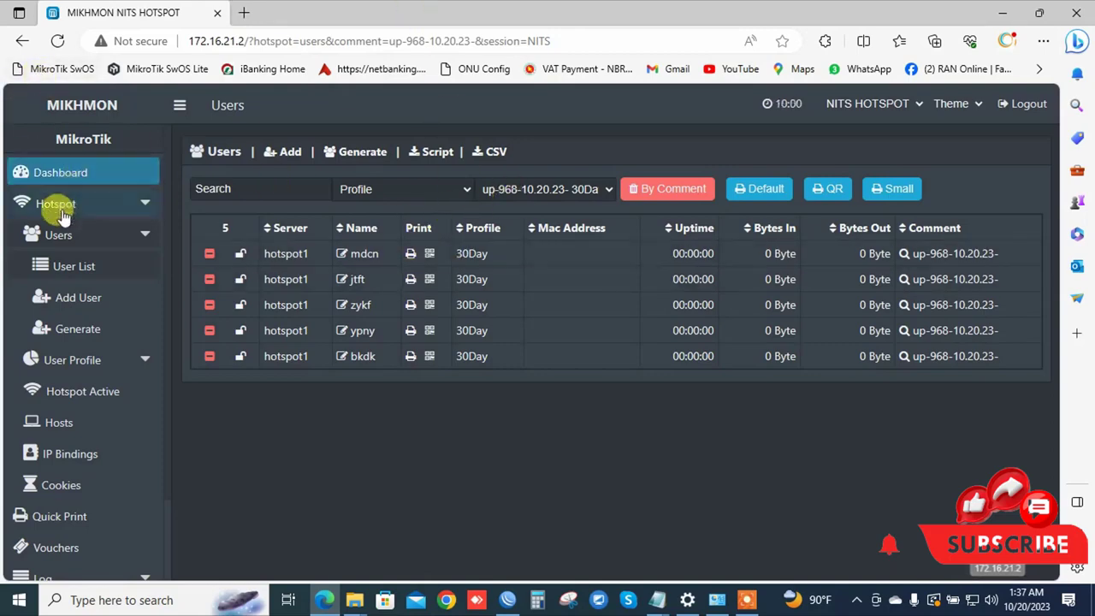
pyautogui.click(60, 267)
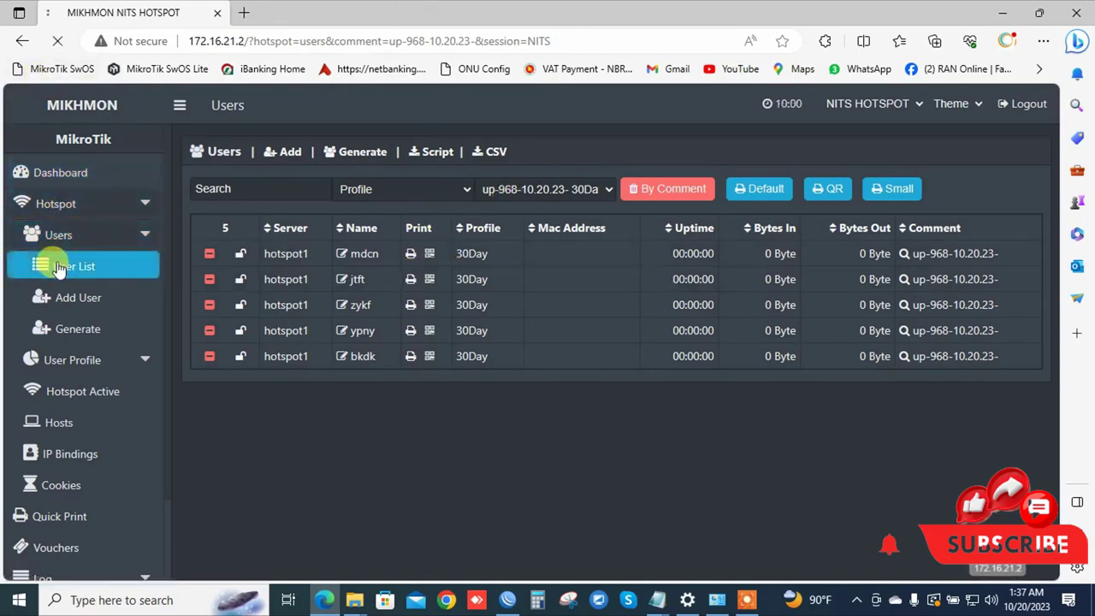
pyautogui.click(486, 189)
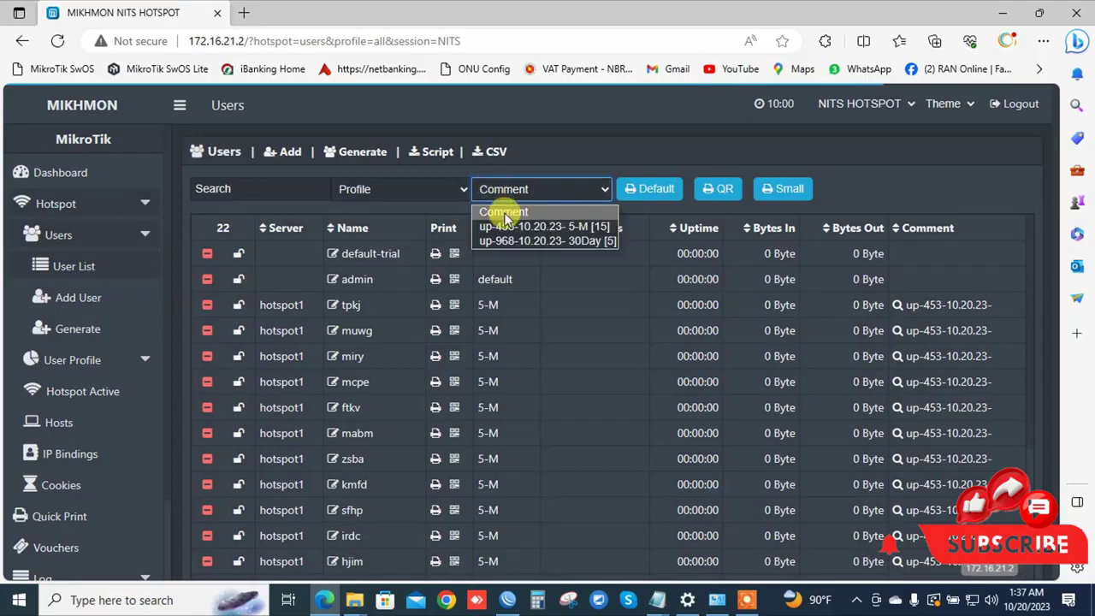
pyautogui.click(504, 226)
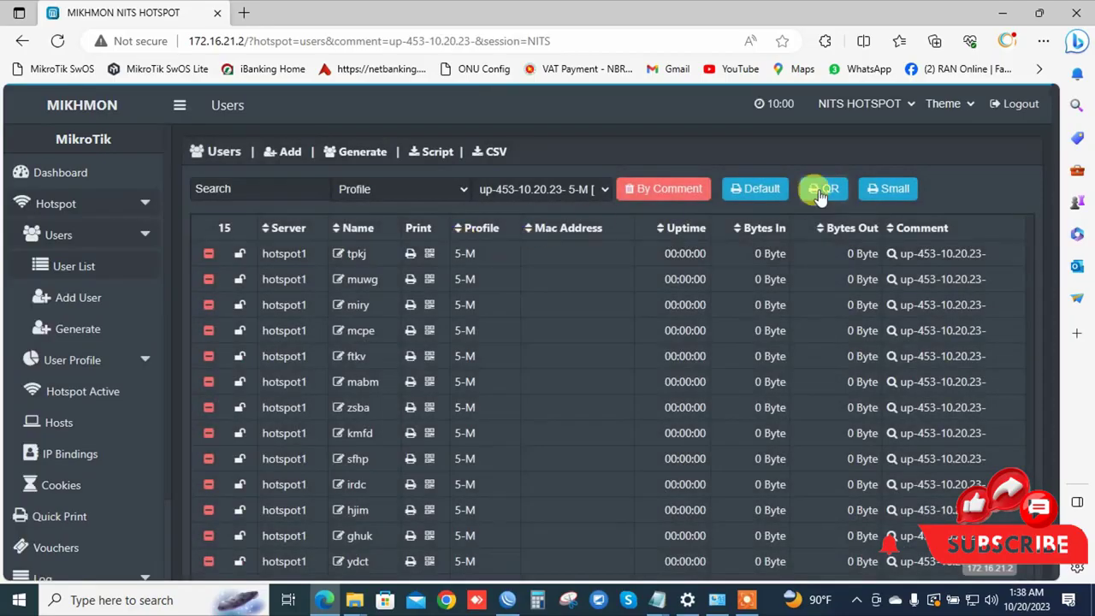
pyautogui.click(754, 189)
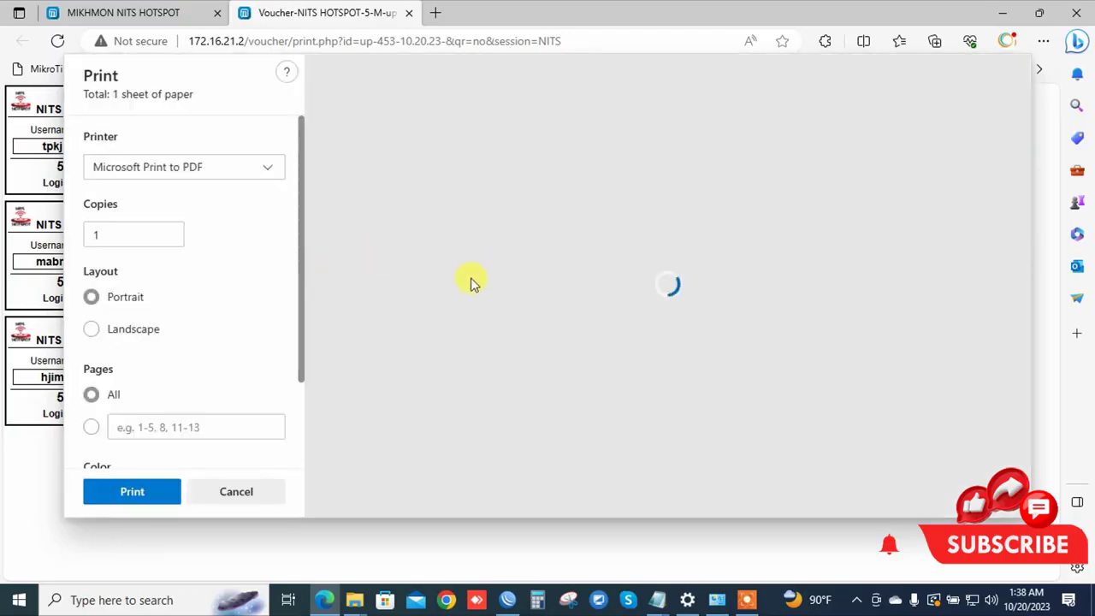
# Print the fifteen 5-M vouchers to a PDF file named 5m.
pyautogui.scroll(-3, 774, 291)
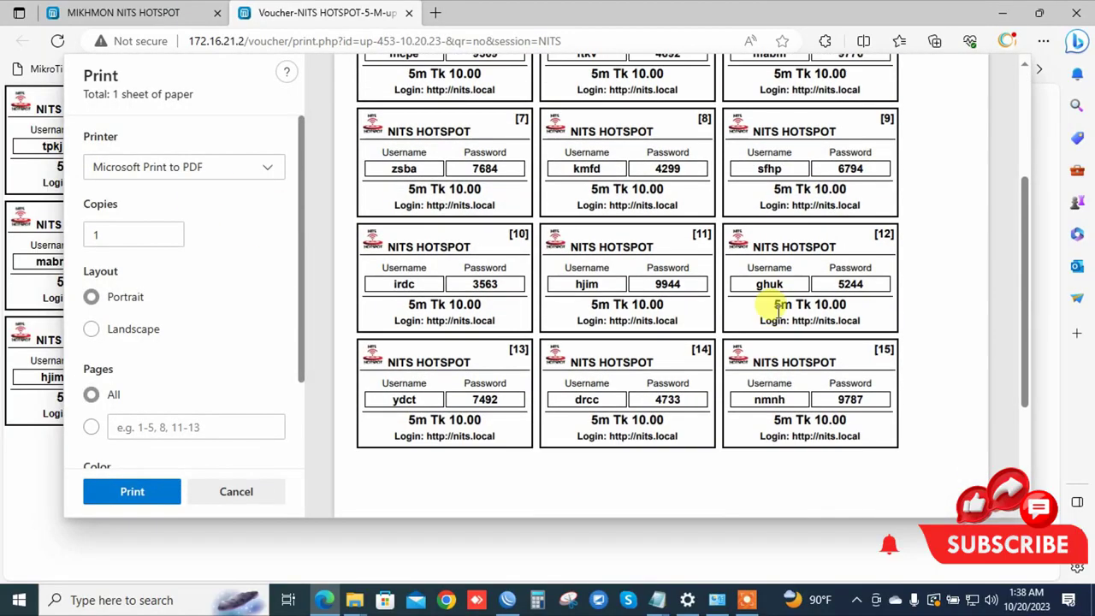
pyautogui.scroll(3, 753, 308)
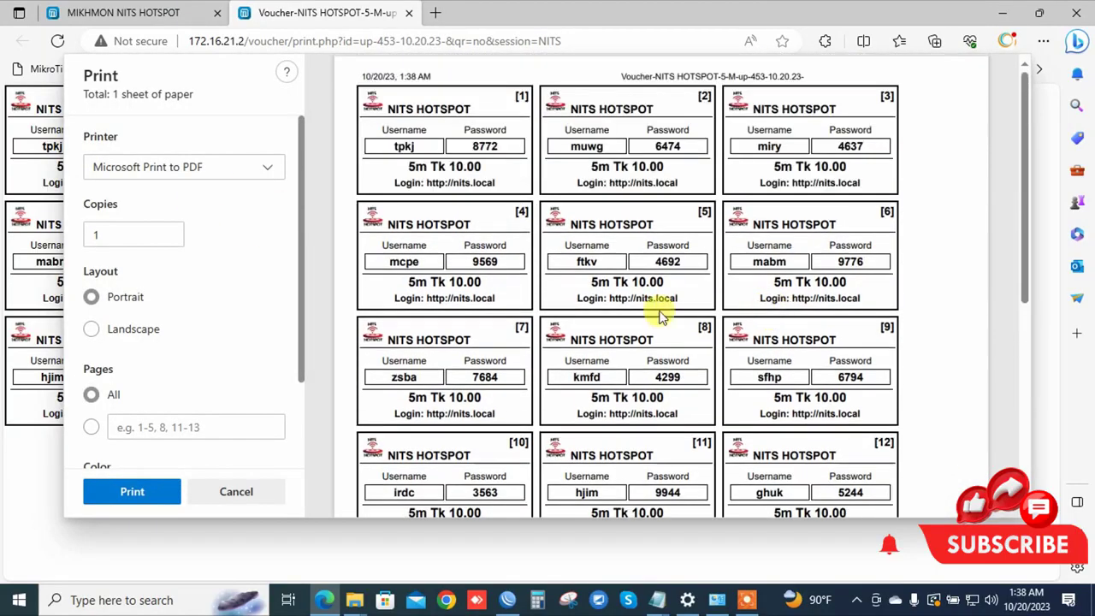
pyautogui.click(122, 499)
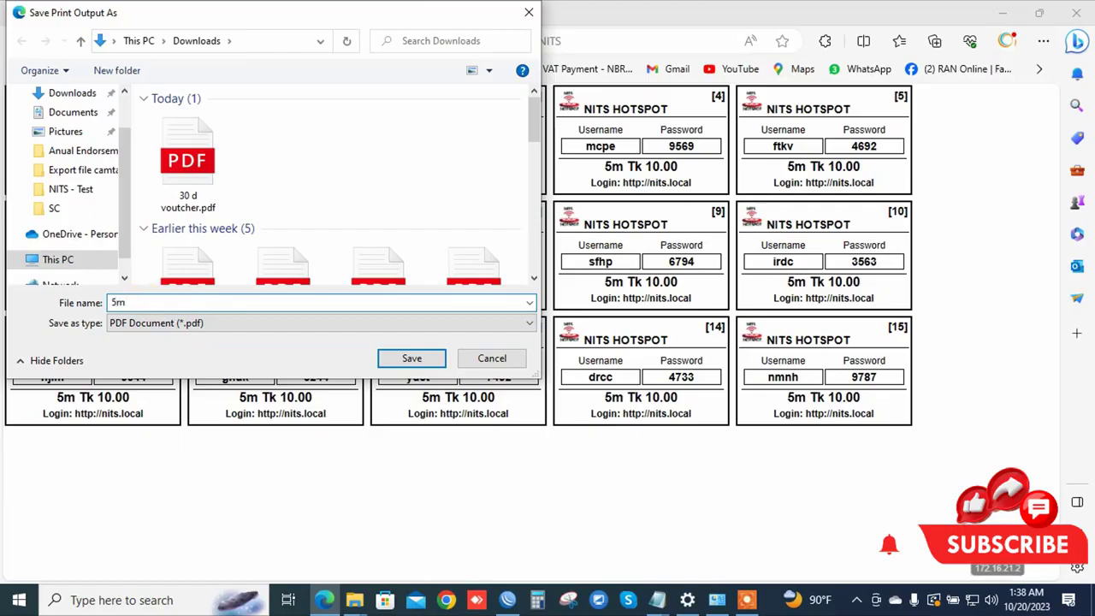
pyautogui.press('Return')
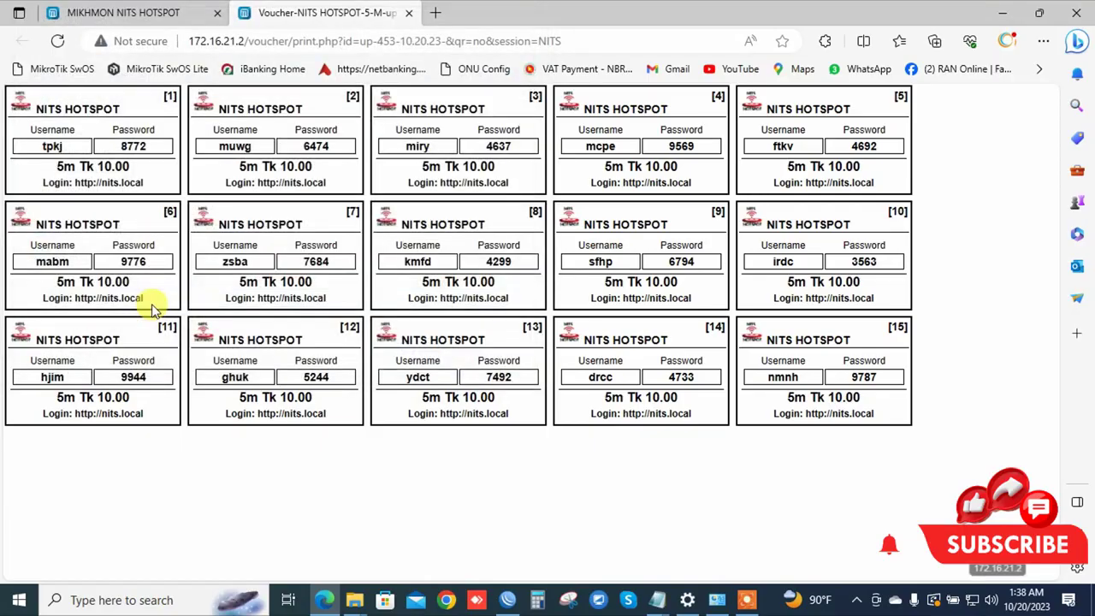
pyautogui.click(354, 600)
pyautogui.click(292, 545)
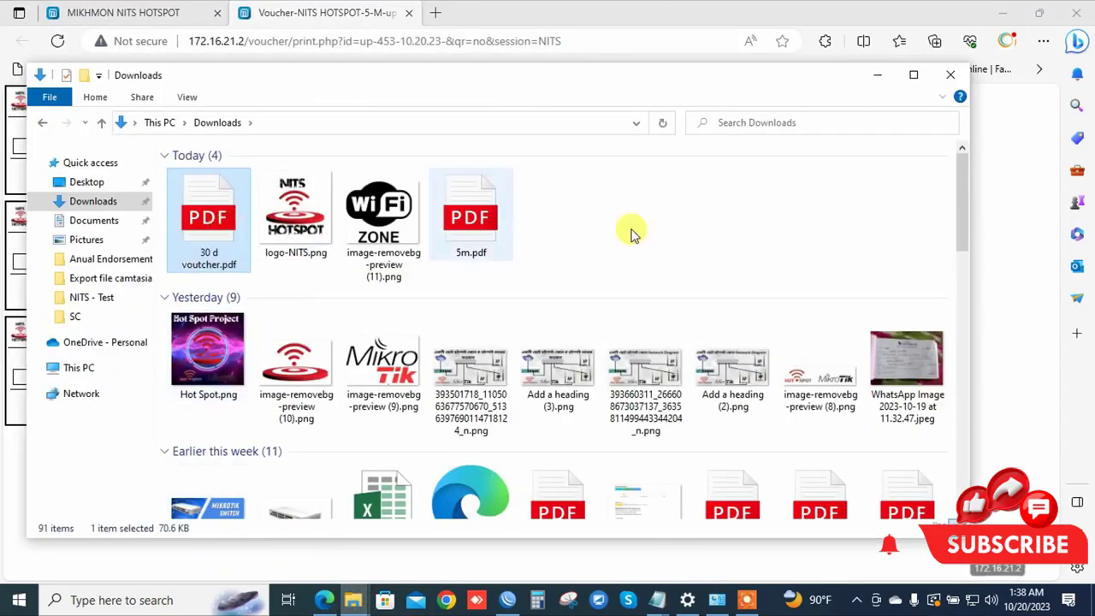
pyautogui.rightClick(641, 220)
pyautogui.click(695, 289)
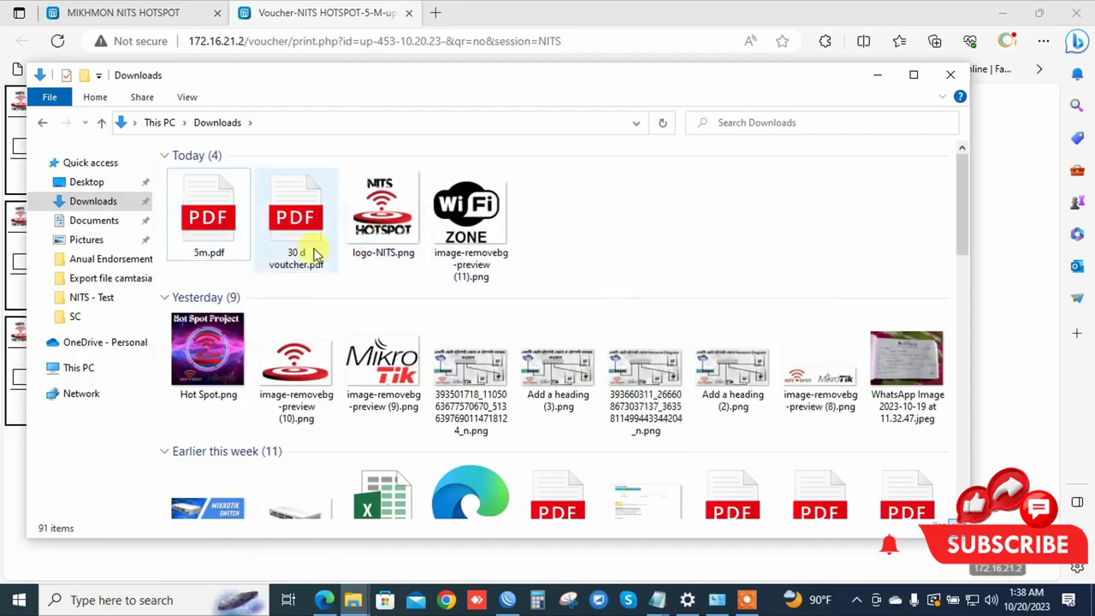
pyautogui.doubleClick(191, 221)
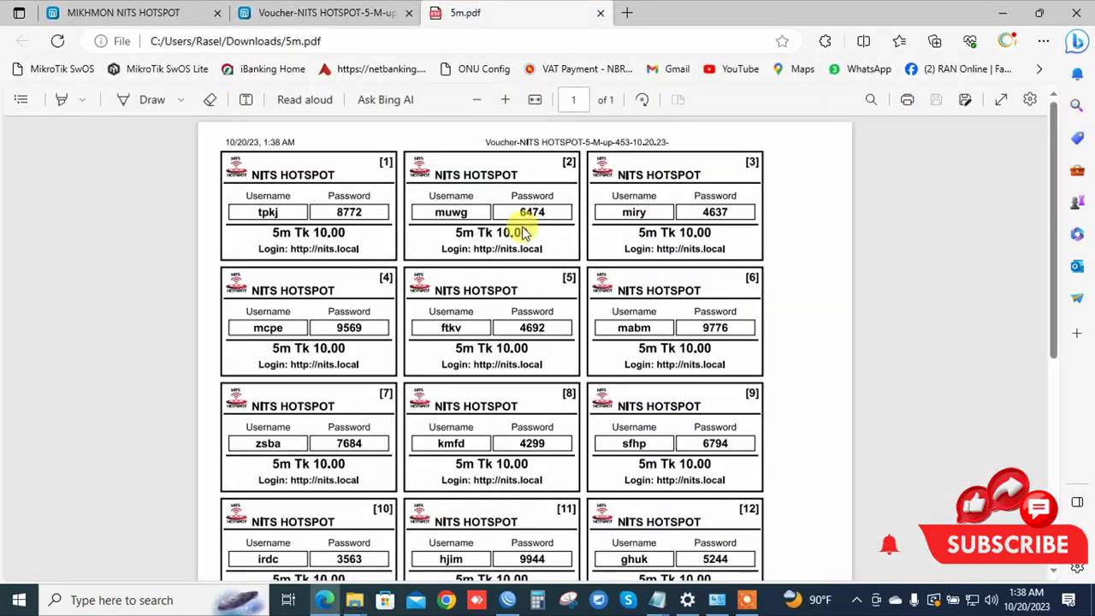
pyautogui.click(505, 99)
pyautogui.click(506, 99)
pyautogui.click(505, 99)
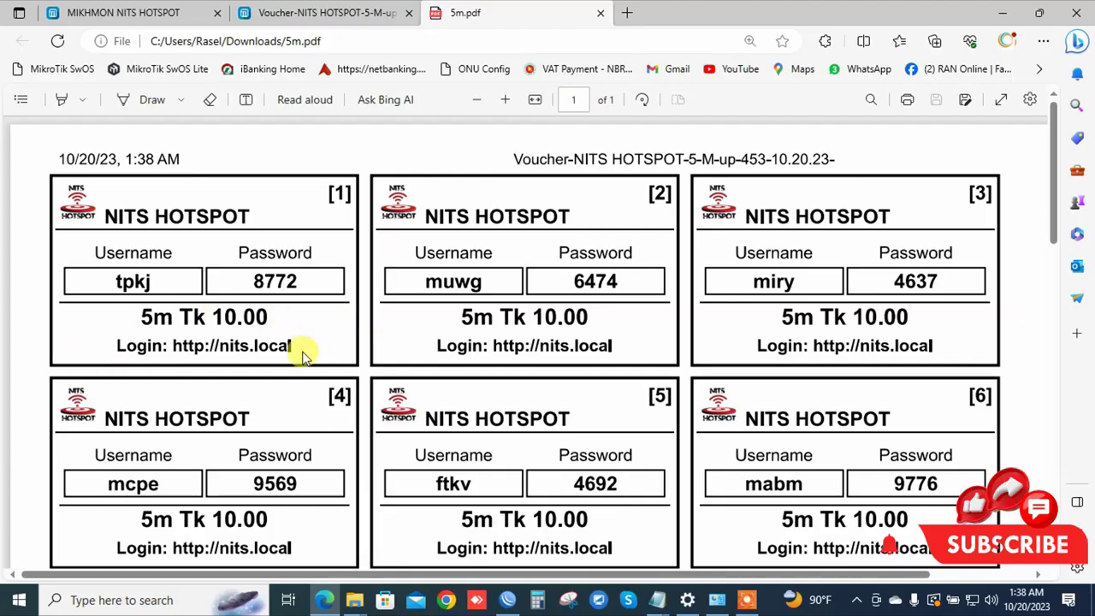
pyautogui.scroll(-2, 291, 428)
pyautogui.scroll(-12, 287, 434)
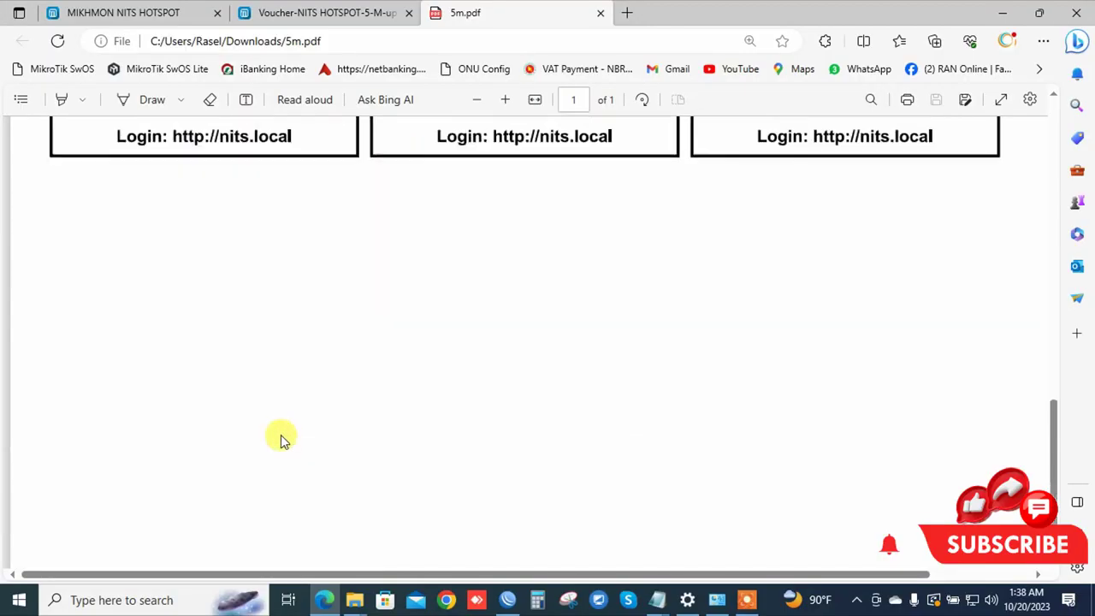
pyautogui.scroll(2, 278, 435)
pyautogui.scroll(12, 278, 423)
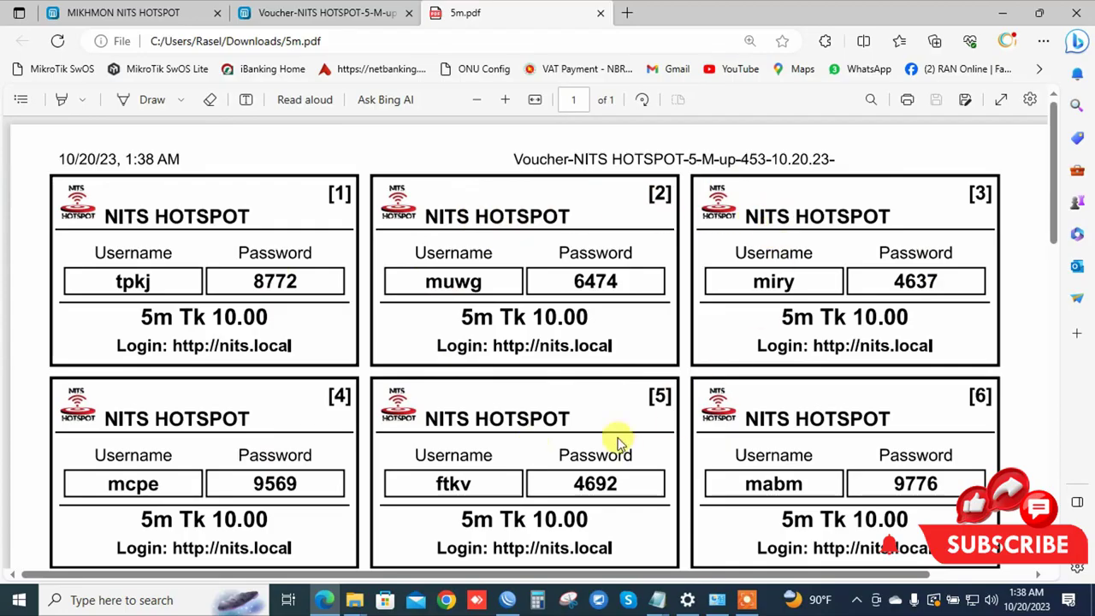
pyautogui.scroll(-5, 618, 440)
pyautogui.scroll(5, 587, 496)
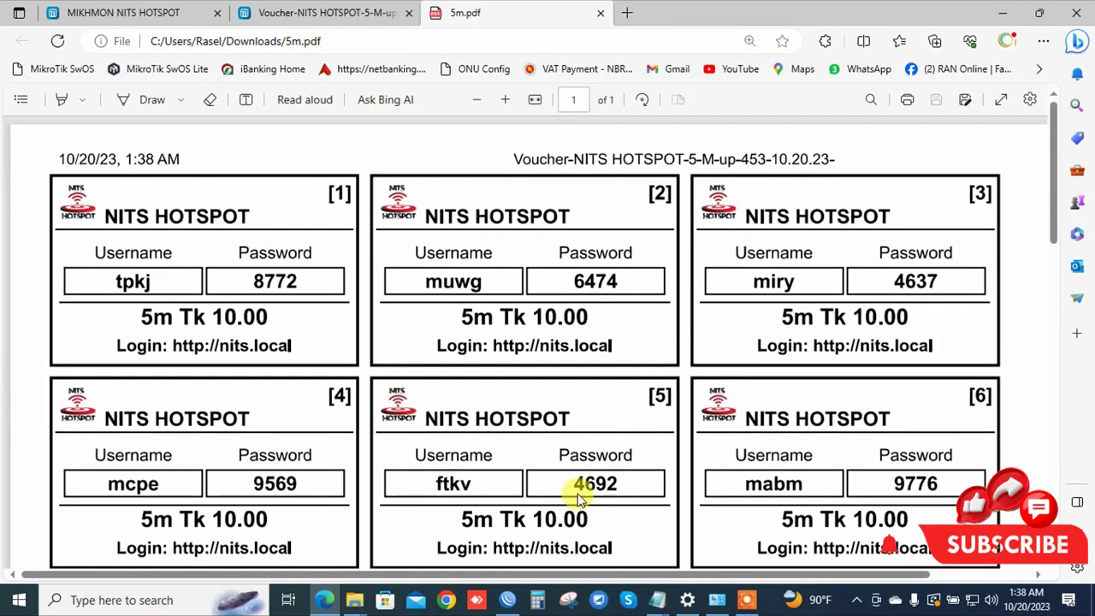
pyautogui.click(600, 13)
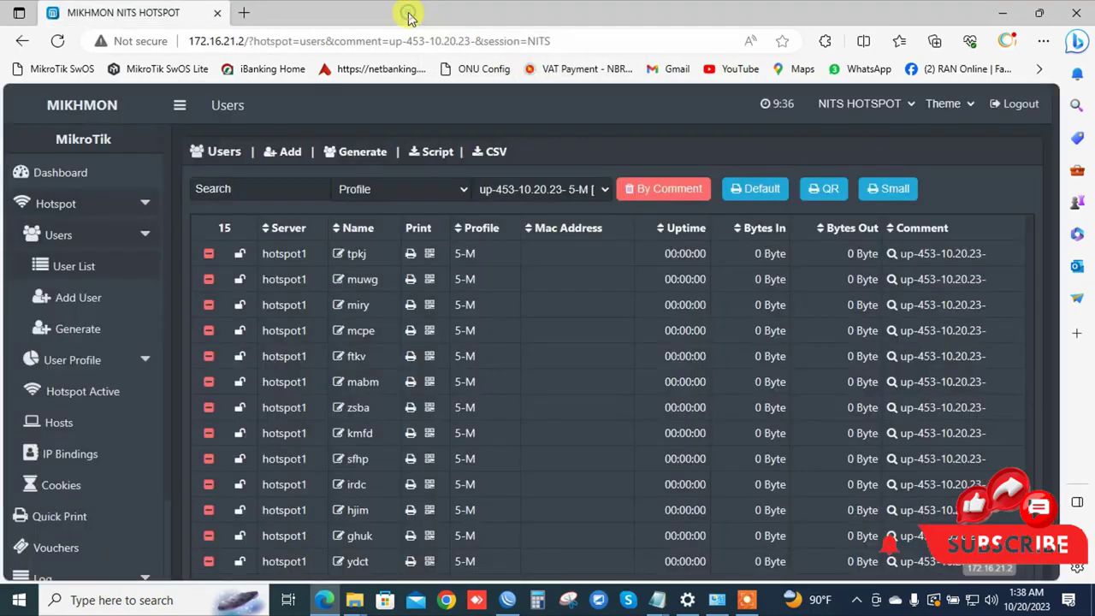
# Close the 5-M voucher print page and return to the Mikhmon Dashboard showing 22 users.
pyautogui.click(409, 13)
pyautogui.click(92, 172)
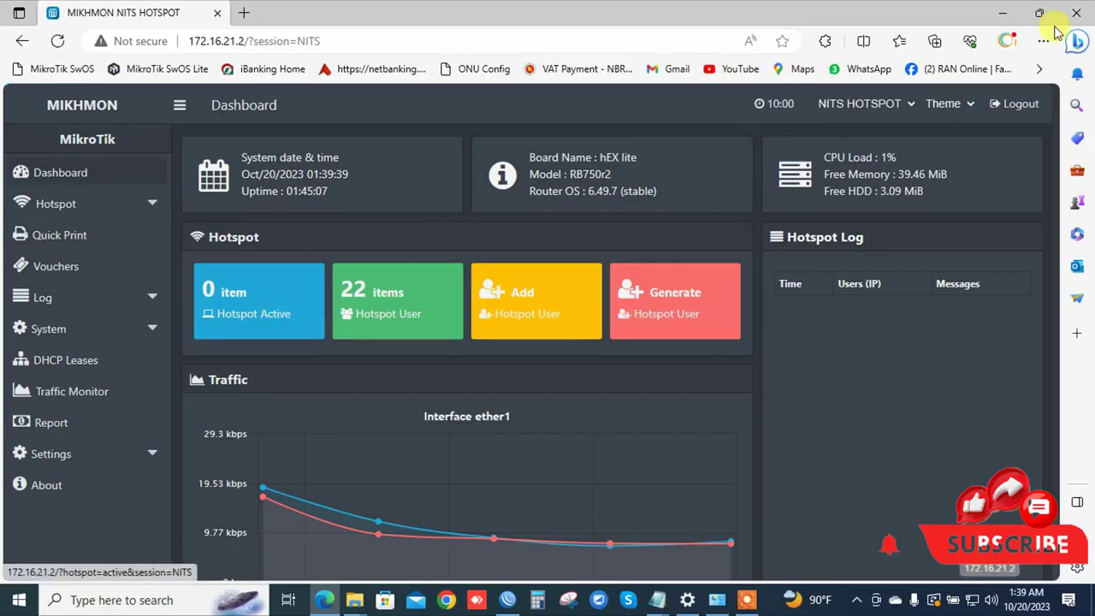
pyautogui.click(747, 600)
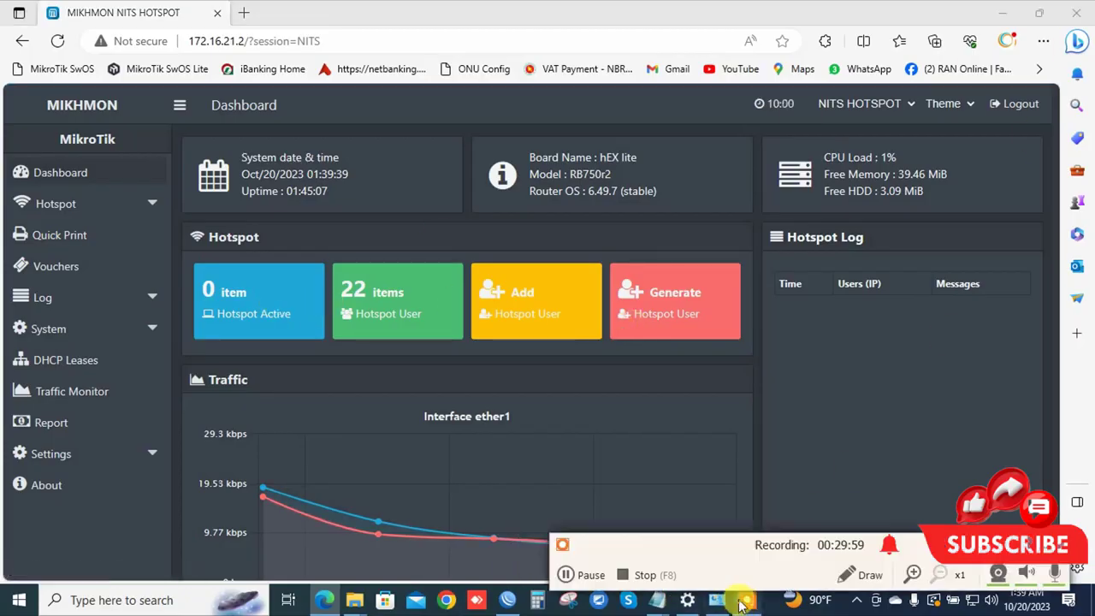